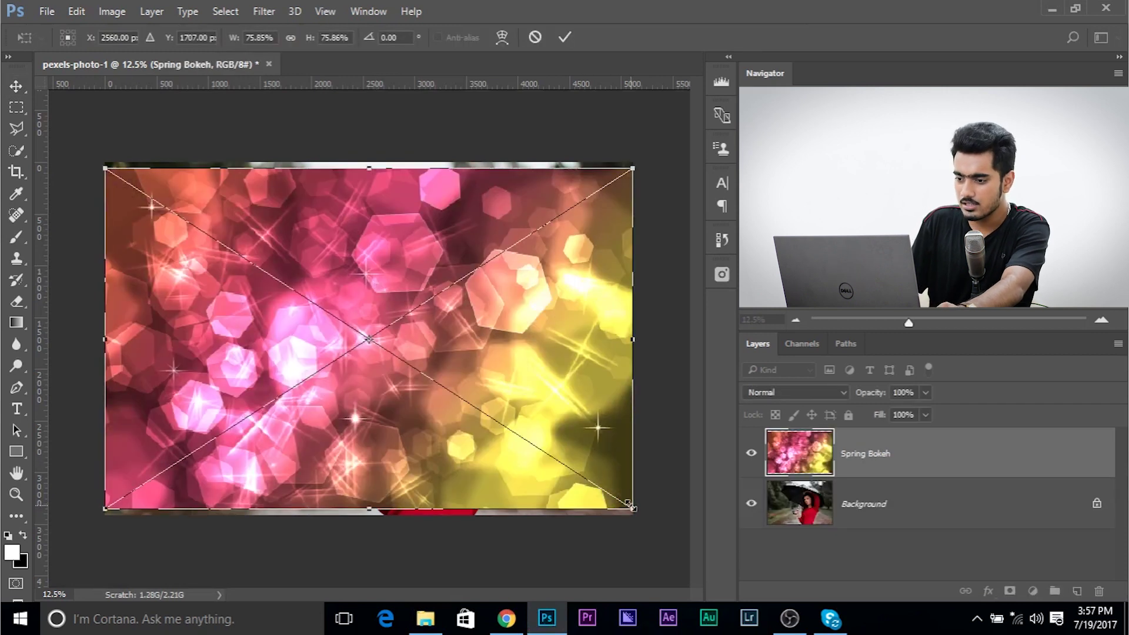
Step: Scale the Spring Bokeh texture up to about 82% so it covers the whole canvas, and commit
{"action": "left_click_drag", "start_coordinate": [629, 506], "coordinate": [657, 522]}
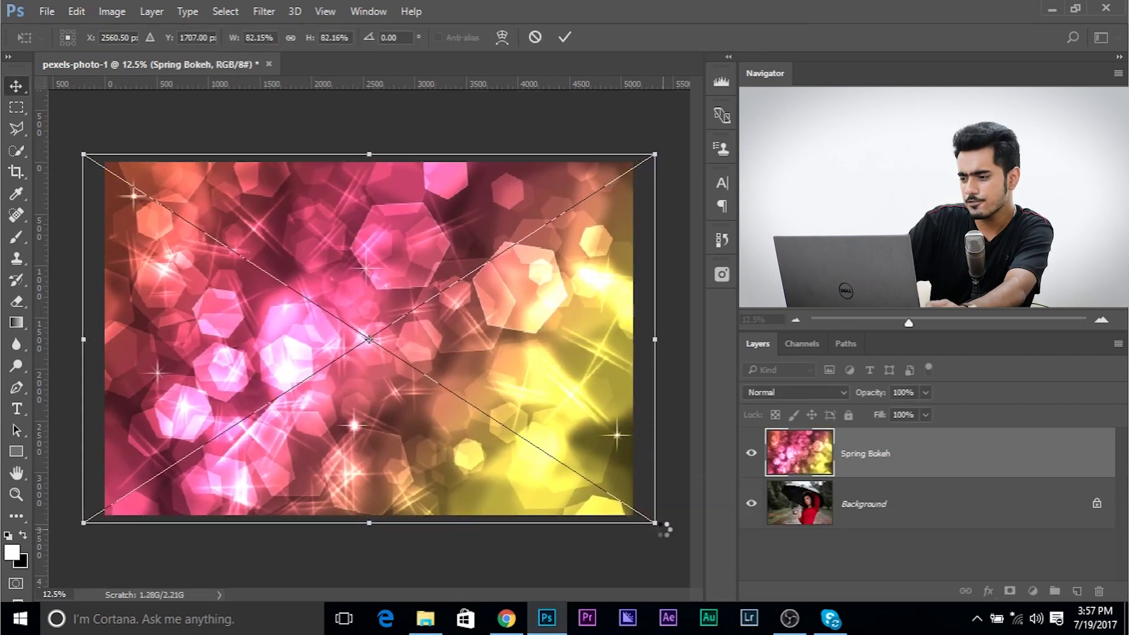
{"action": "key", "text": "Return"}
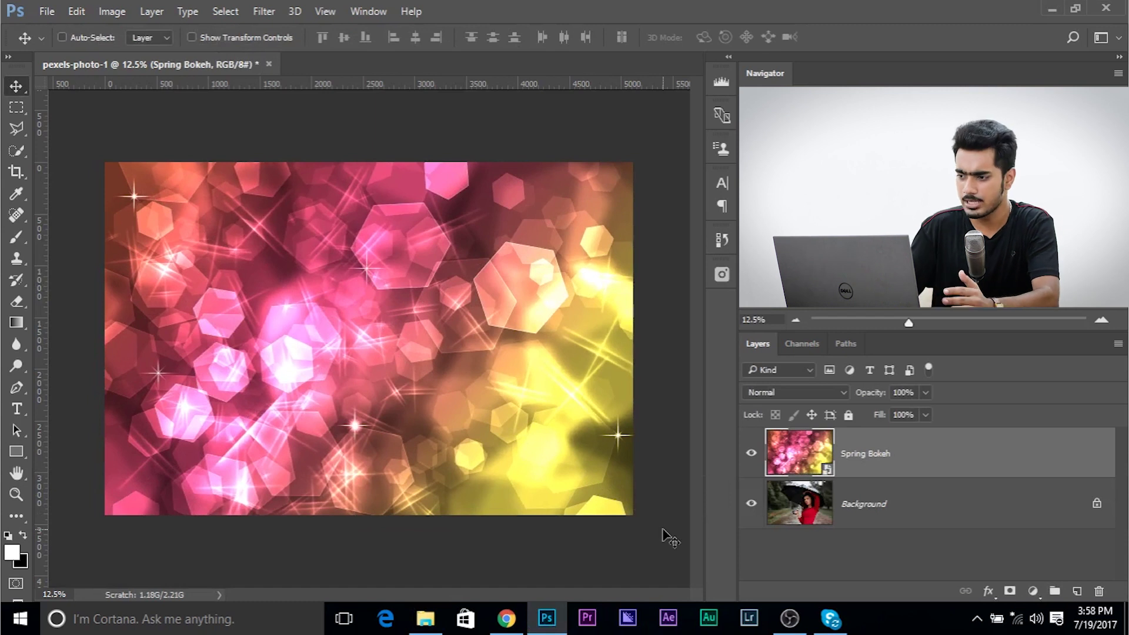
Step: Compare Screen and Soft Light on the bokeh layer, toggling its visibility, and settle on Soft Light
{"action": "left_click", "coordinate": [771, 393]}
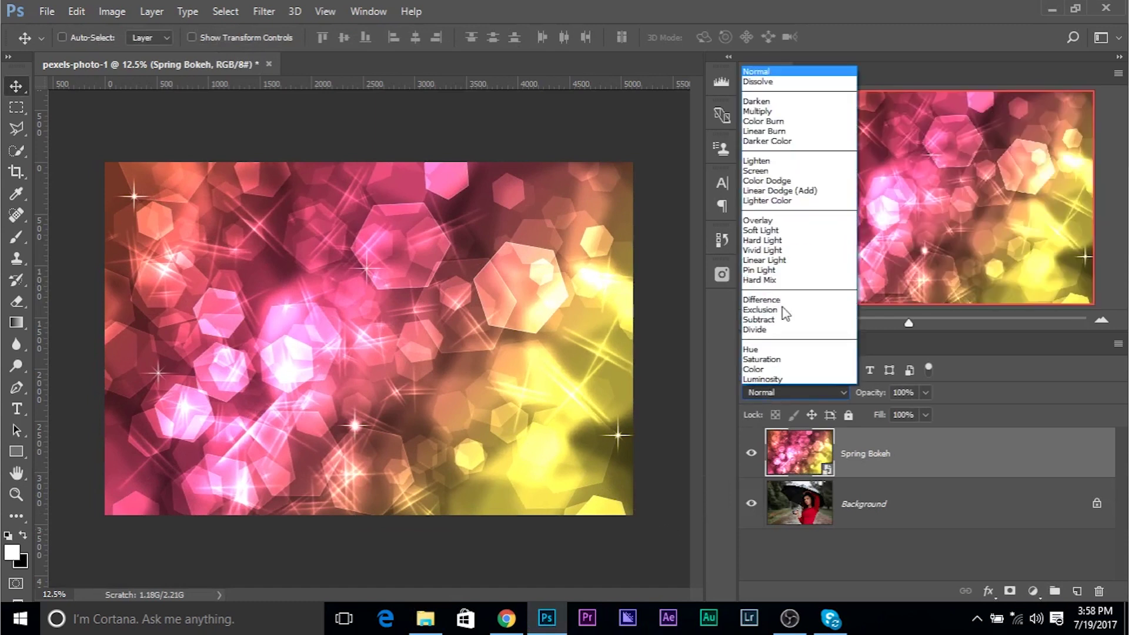
{"action": "left_click", "coordinate": [786, 170]}
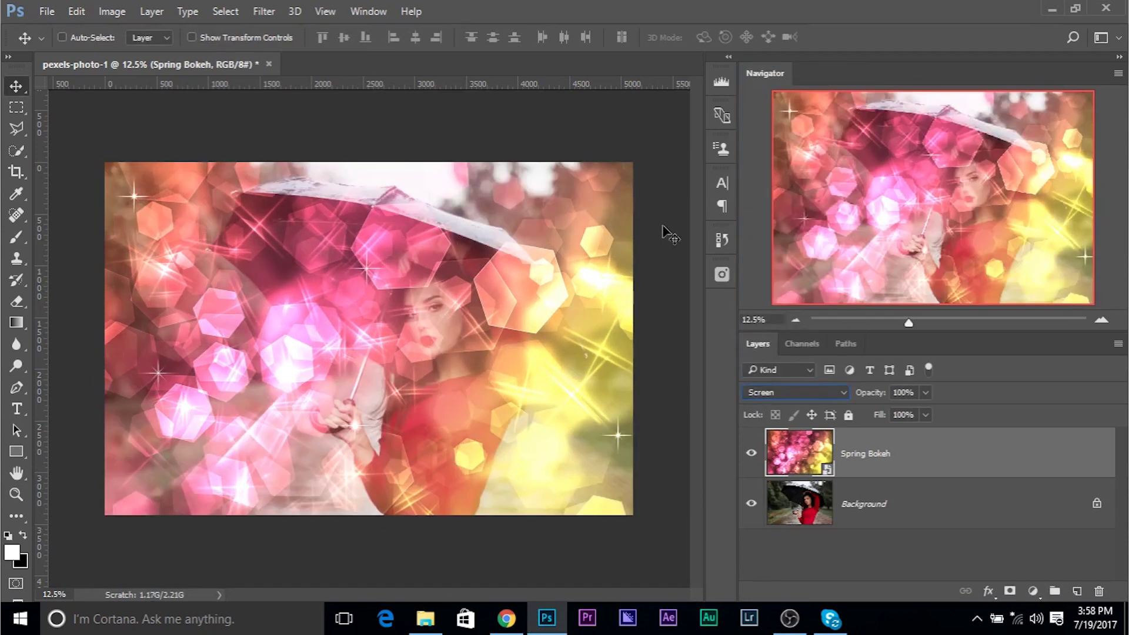
{"action": "left_click", "coordinate": [817, 390]}
{"action": "left_click", "coordinate": [777, 233]}
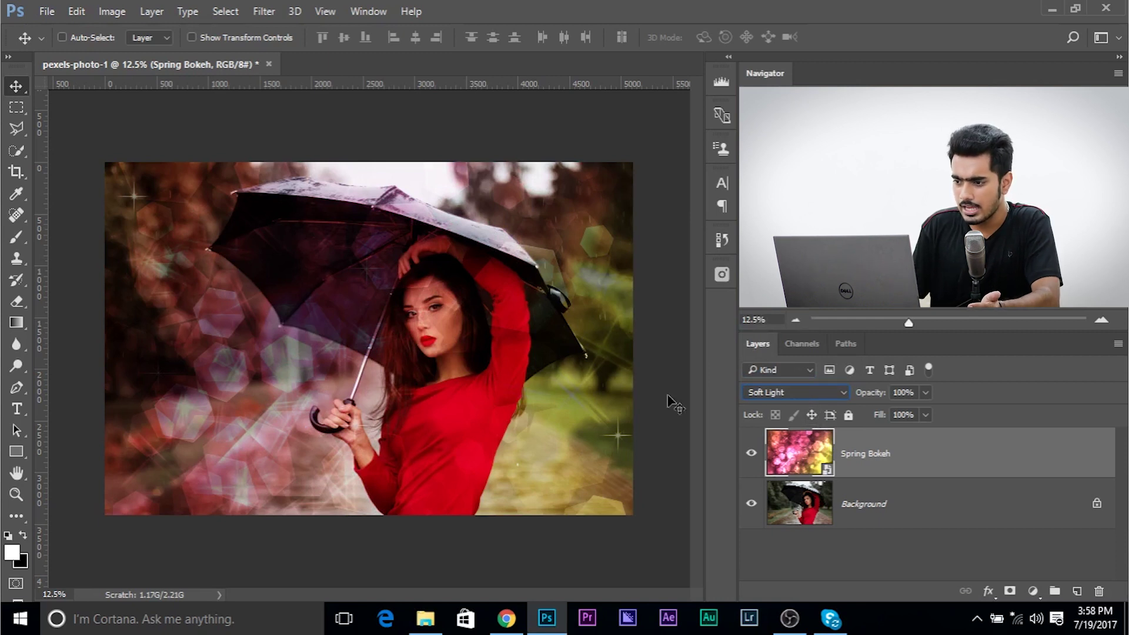
{"action": "left_click", "coordinate": [794, 392]}
{"action": "left_click", "coordinate": [765, 174]}
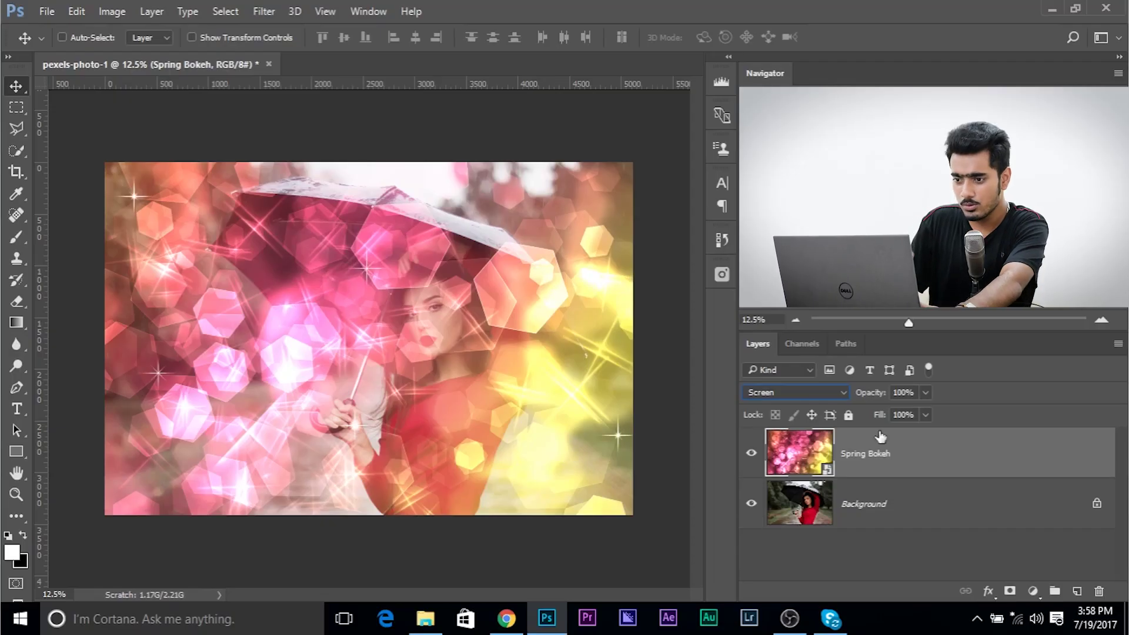
{"action": "left_click", "coordinate": [751, 453]}
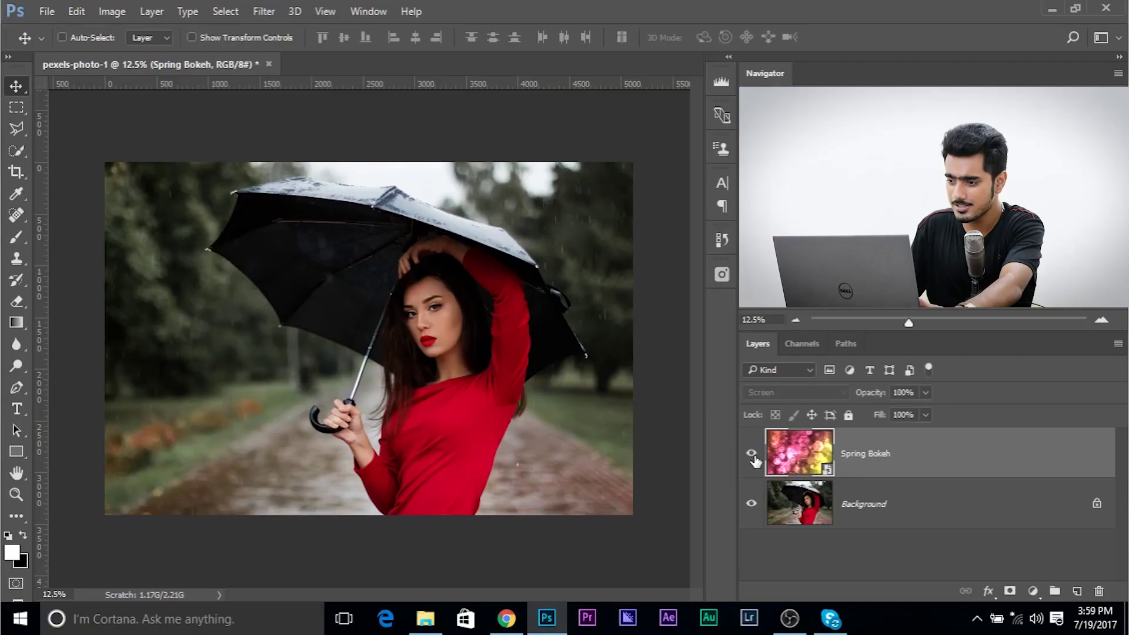
{"action": "left_click", "coordinate": [752, 454]}
{"action": "left_click", "coordinate": [777, 393]}
{"action": "left_click", "coordinate": [788, 252]}
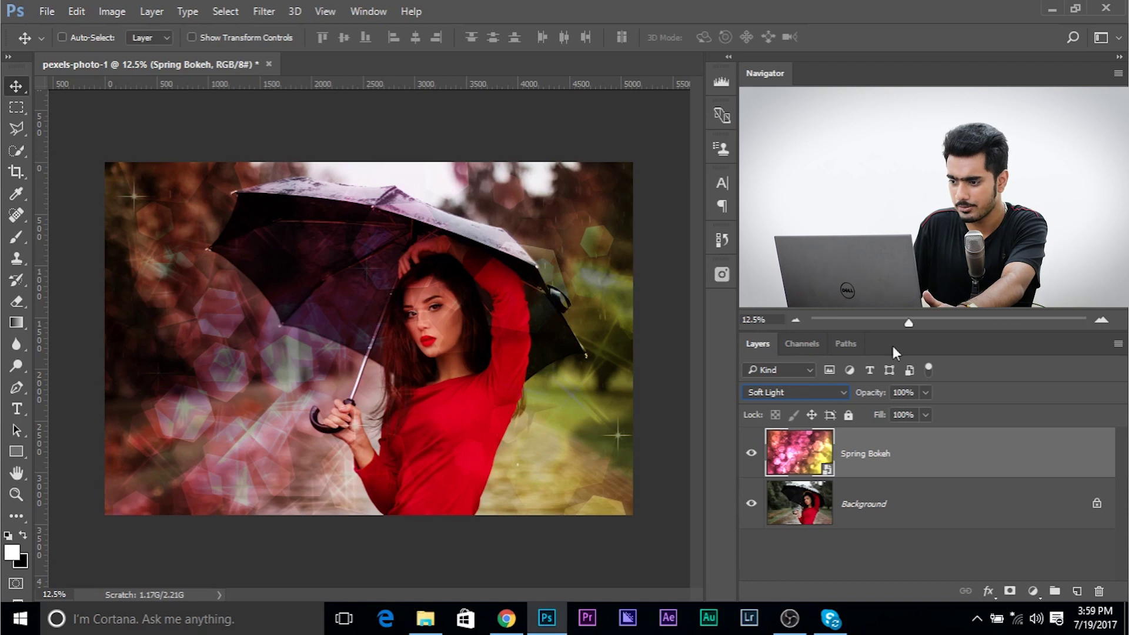
Step: Hide the bokeh layer and quick-select the umbrella and woman
{"action": "left_click", "coordinate": [753, 454]}
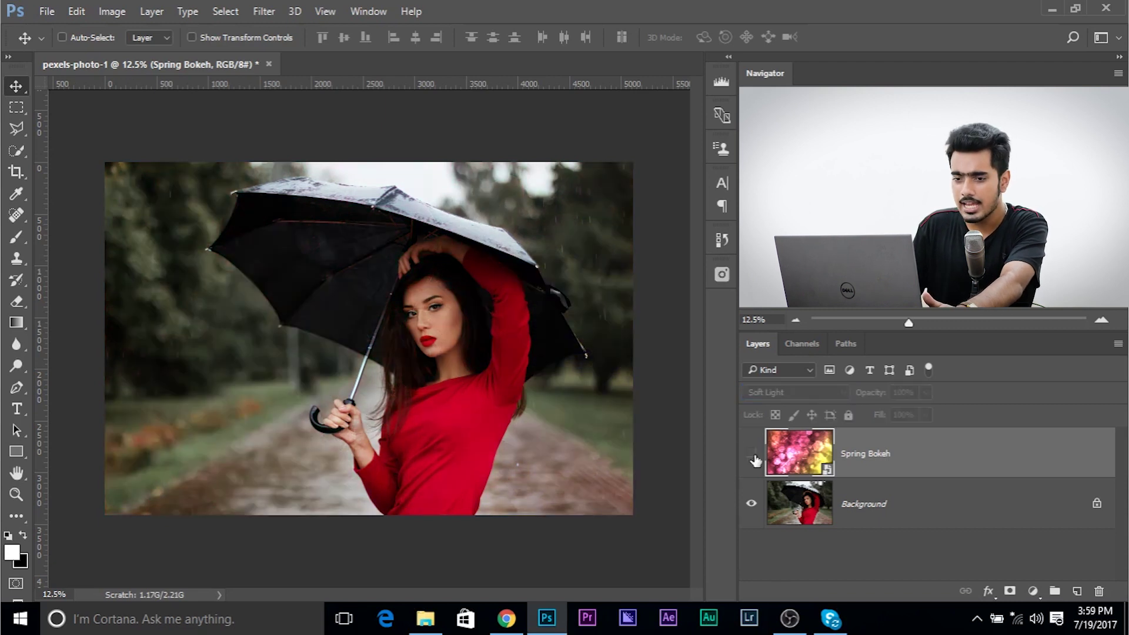
{"action": "left_click", "coordinate": [17, 150]}
{"action": "right_click", "coordinate": [250, 288], "text": "alt"}
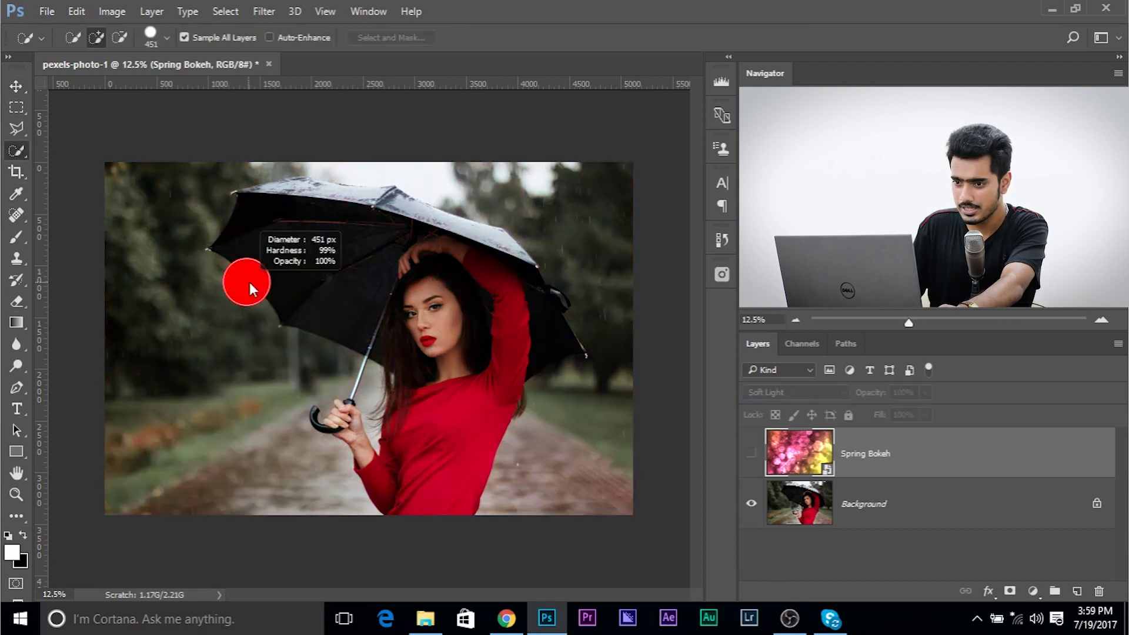
{"action": "left_click", "coordinate": [259, 244]}
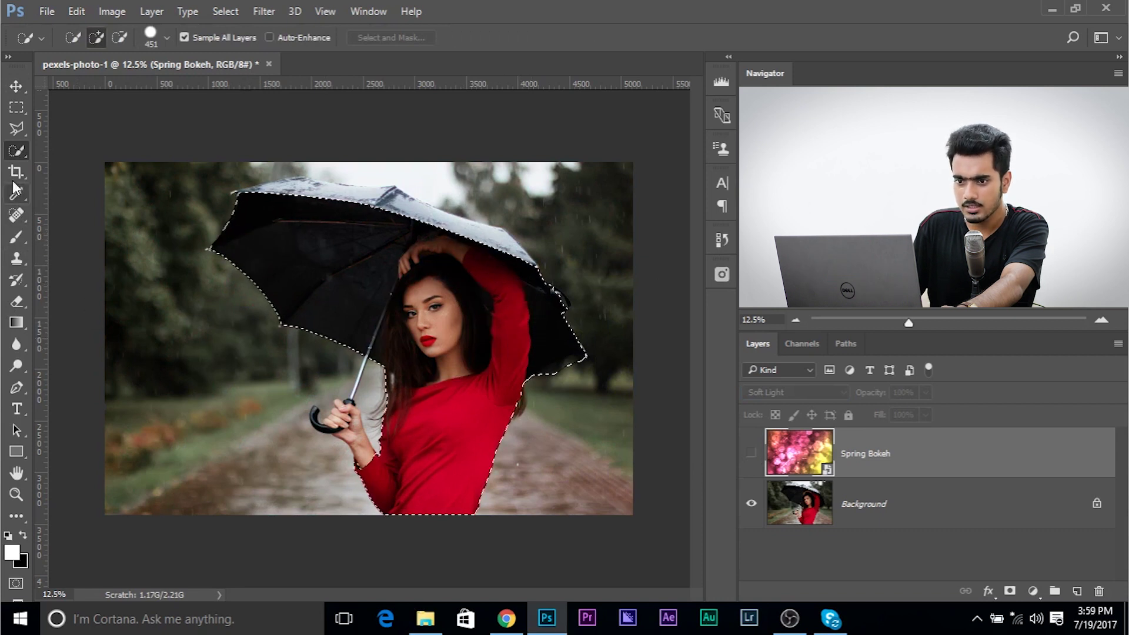
Step: Refine the selection with the Polygonal Lasso, adding areas and removing the stray spike beside the umbrella
{"action": "left_click", "coordinate": [17, 128]}
{"action": "left_click", "coordinate": [72, 144]}
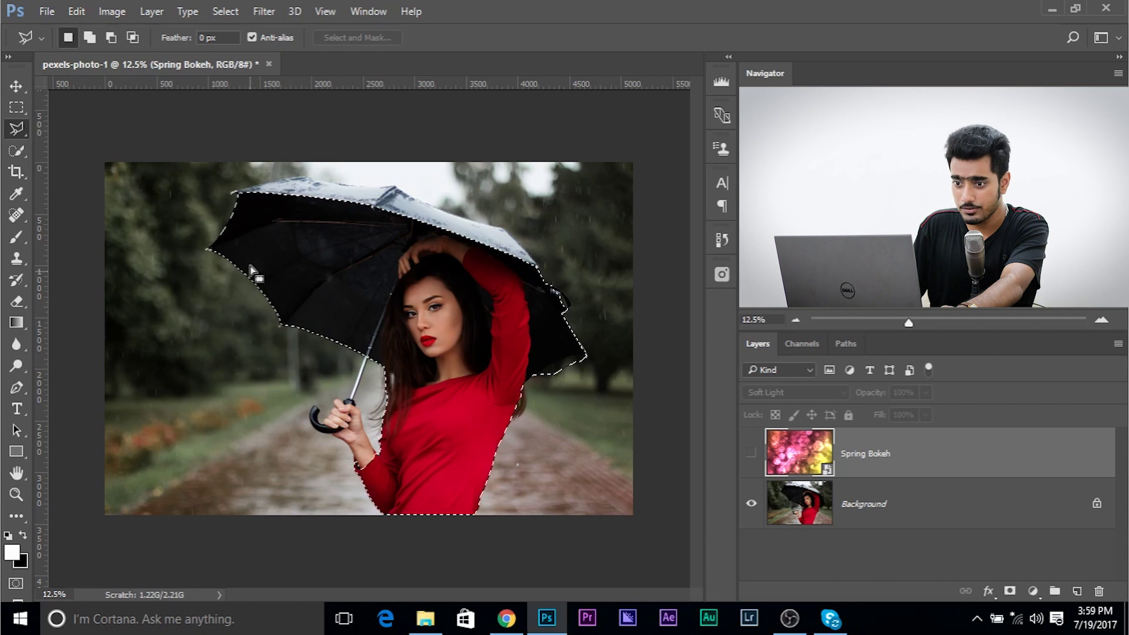
{"action": "key", "text": "shift"}
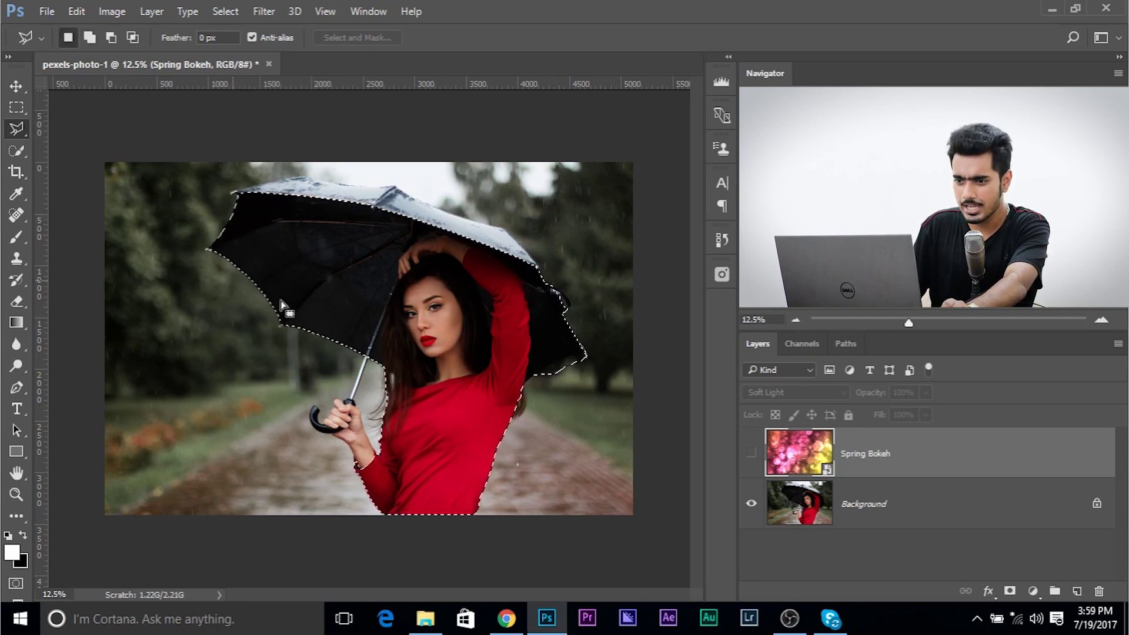
{"action": "key", "text": "shift"}
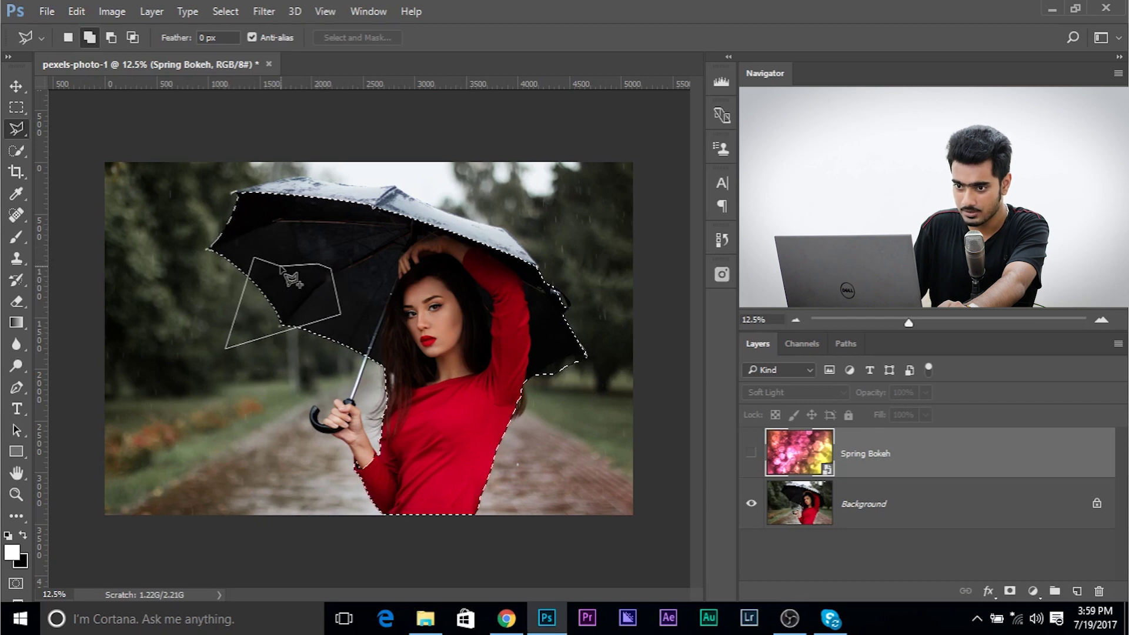
{"action": "left_click", "coordinate": [274, 336]}
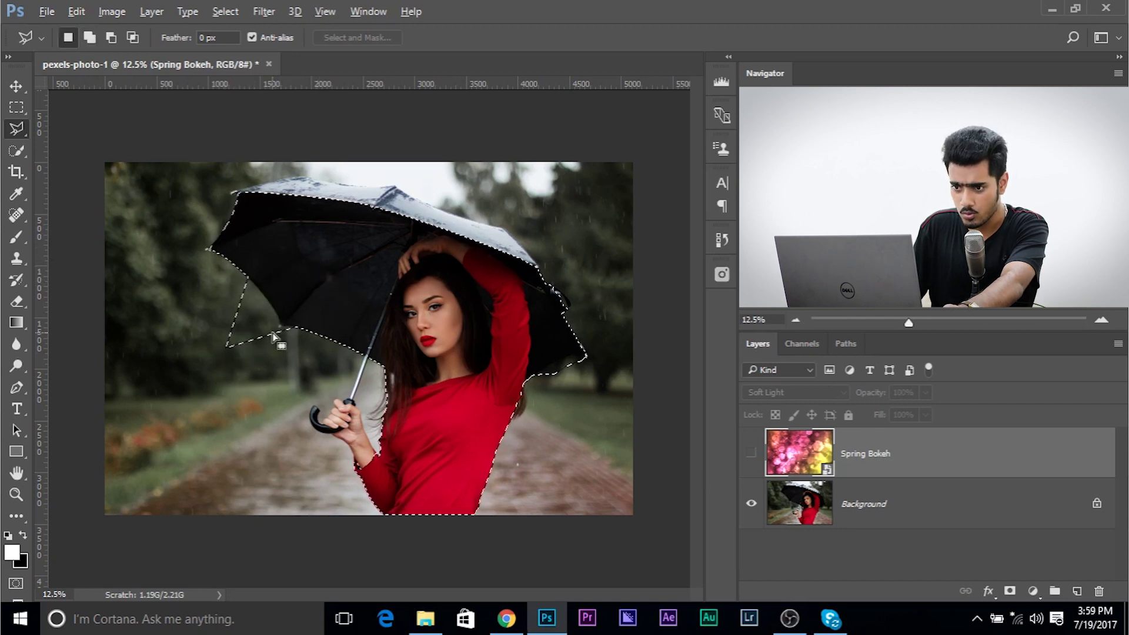
{"action": "key", "text": "alt"}
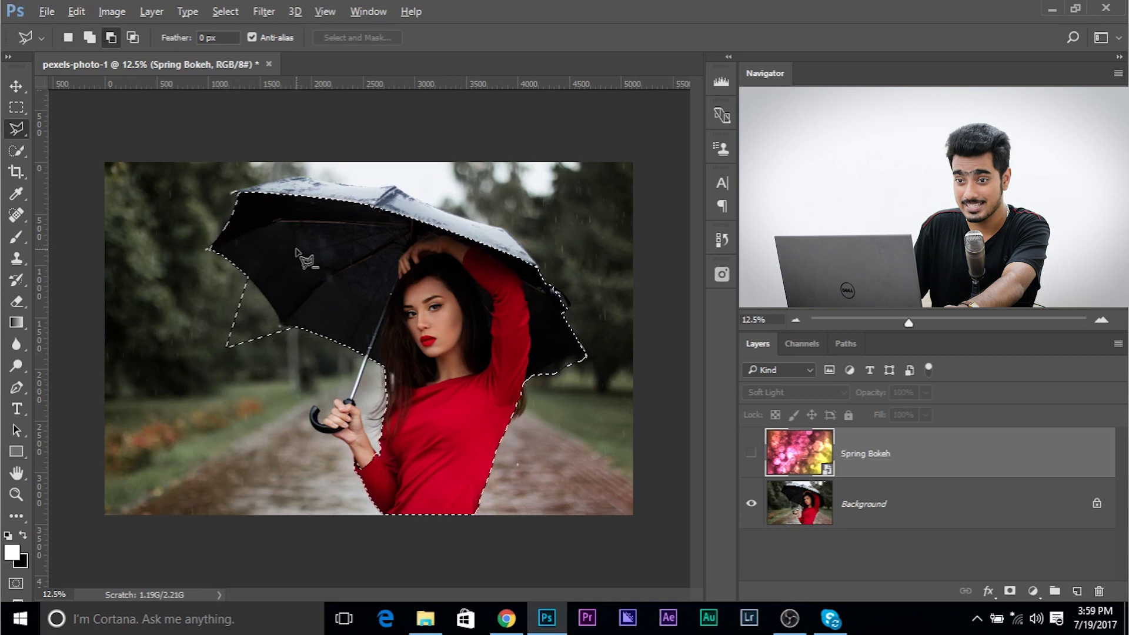
{"action": "double_click", "coordinate": [186, 348]}
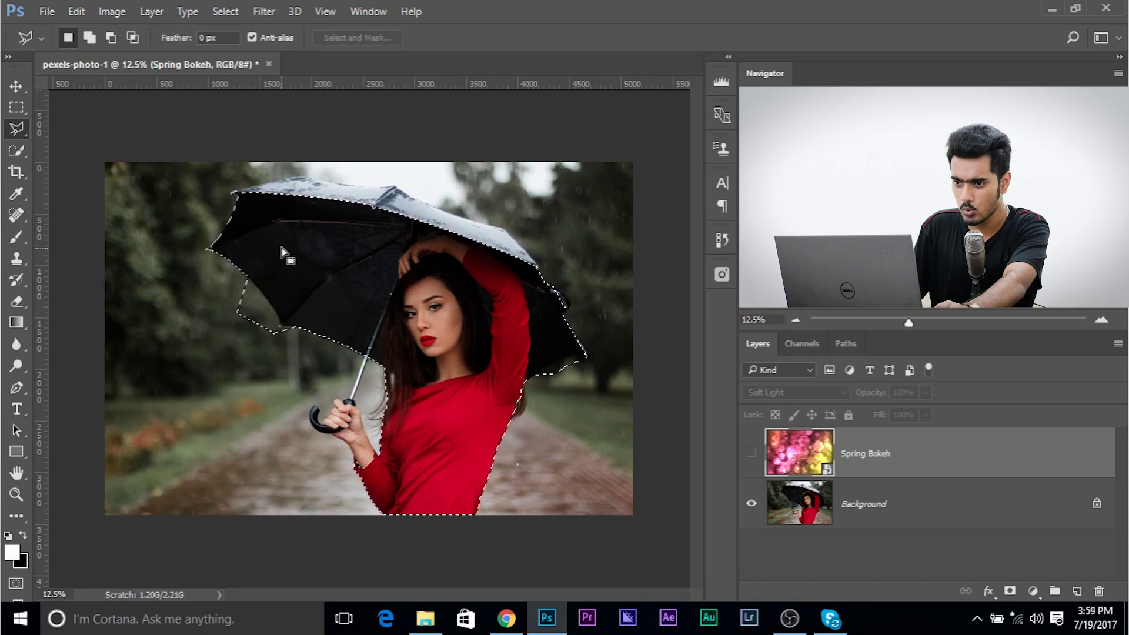
Step: Add the lower-left and bottom area of the canvas to the selection with the Polygonal Lasso
{"action": "key", "text": "shift"}
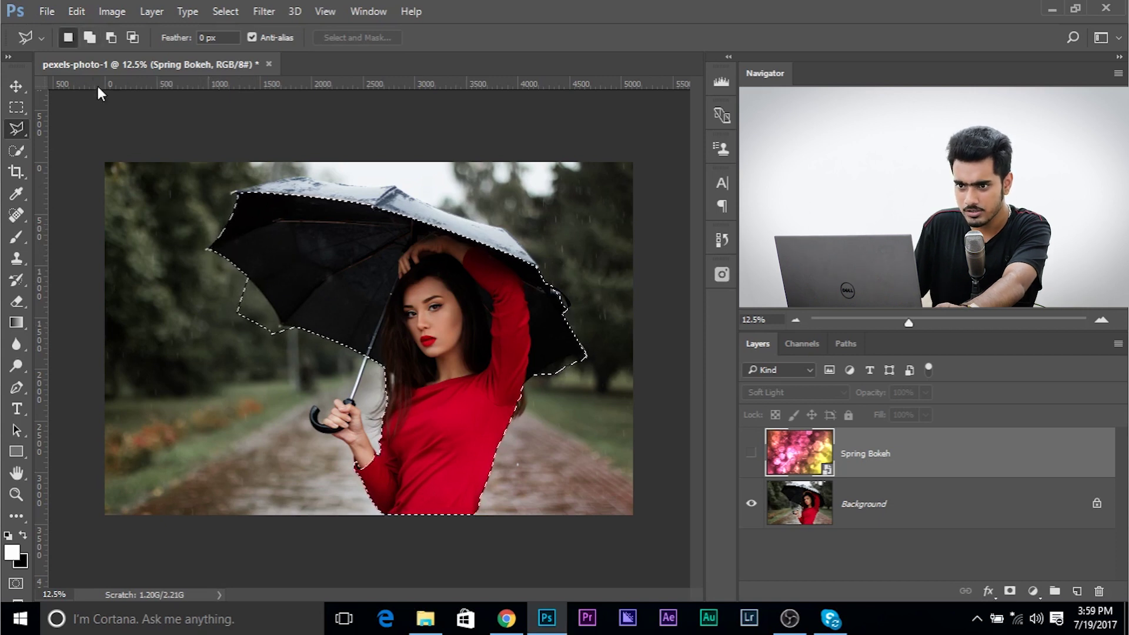
{"action": "left_click", "coordinate": [88, 39]}
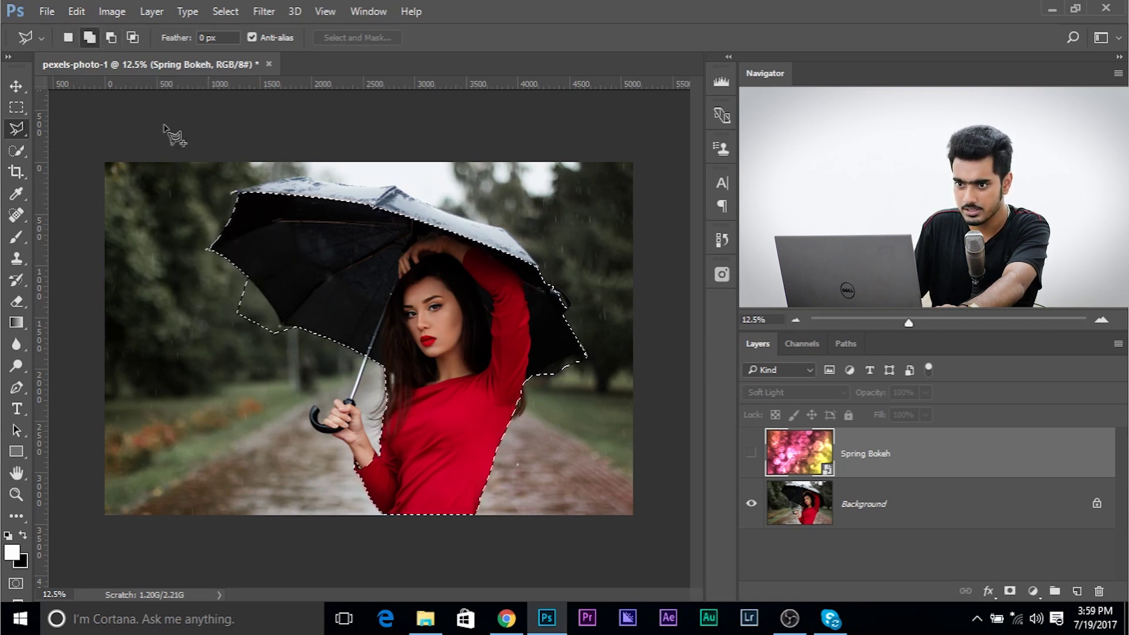
{"action": "left_click", "coordinate": [111, 39]}
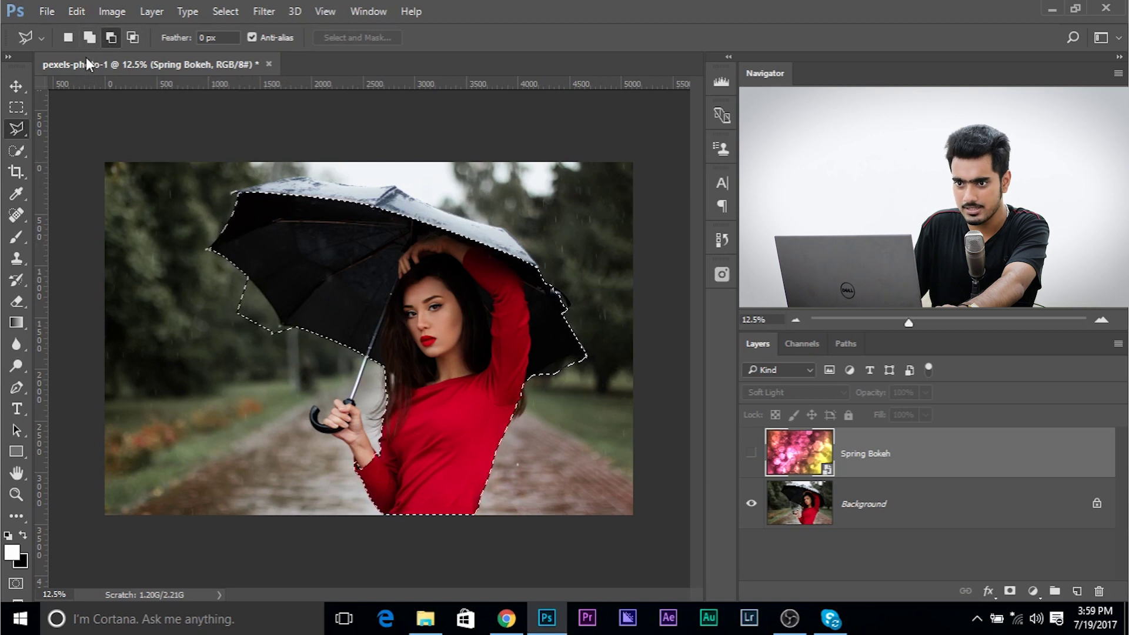
{"action": "left_click", "coordinate": [89, 39]}
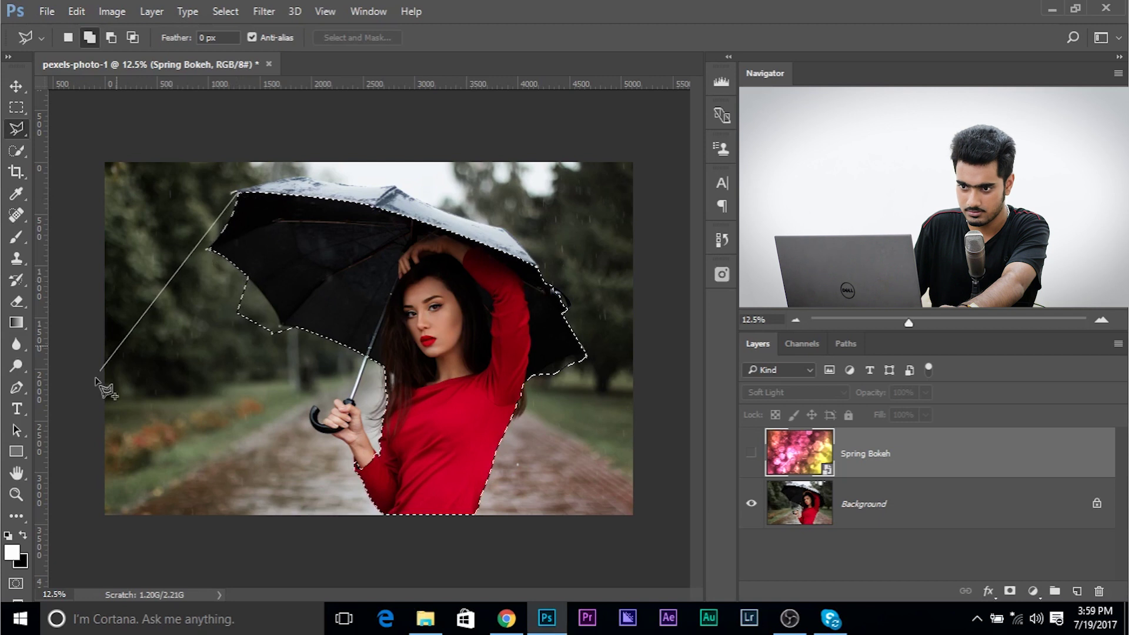
{"action": "left_click", "coordinate": [73, 408]}
{"action": "left_click", "coordinate": [80, 554]}
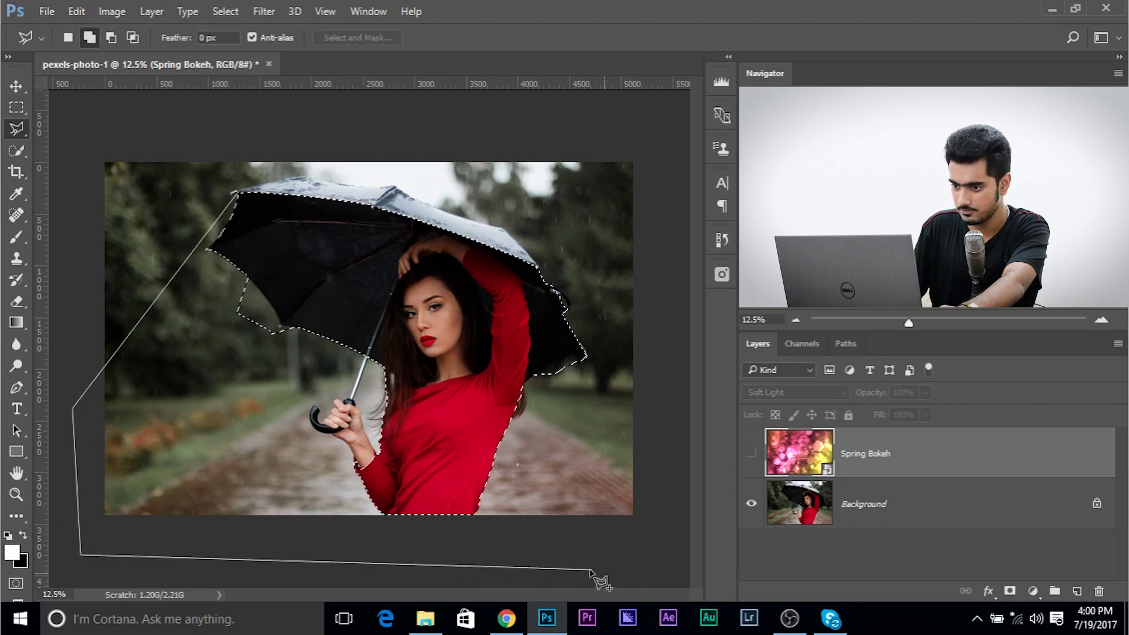
{"action": "left_click", "coordinate": [627, 568]}
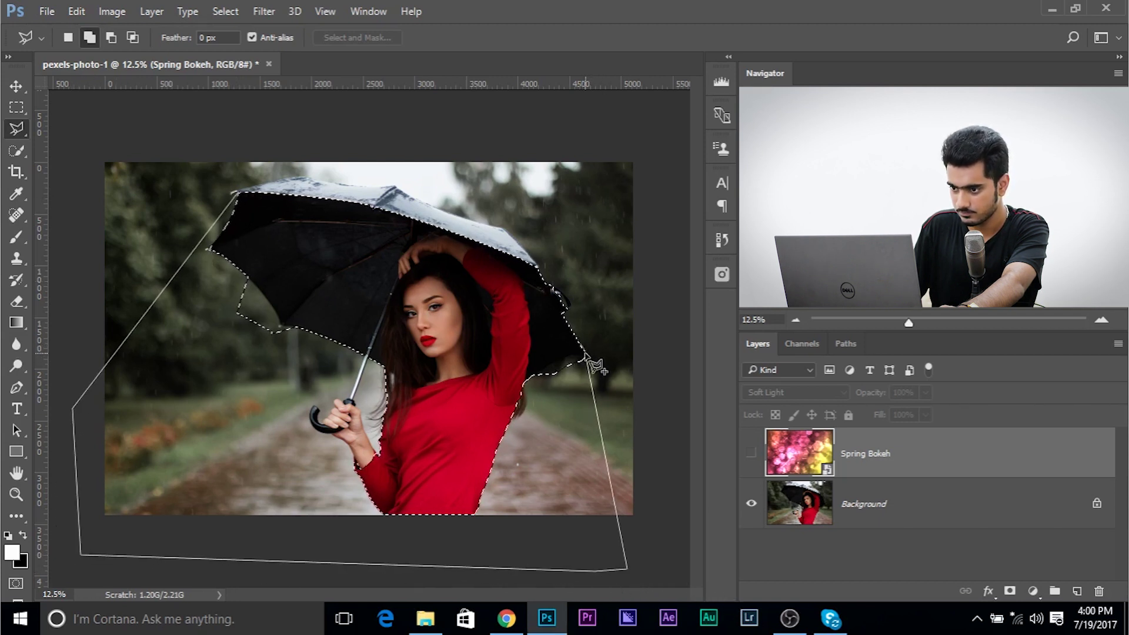
{"action": "double_click", "coordinate": [382, 246]}
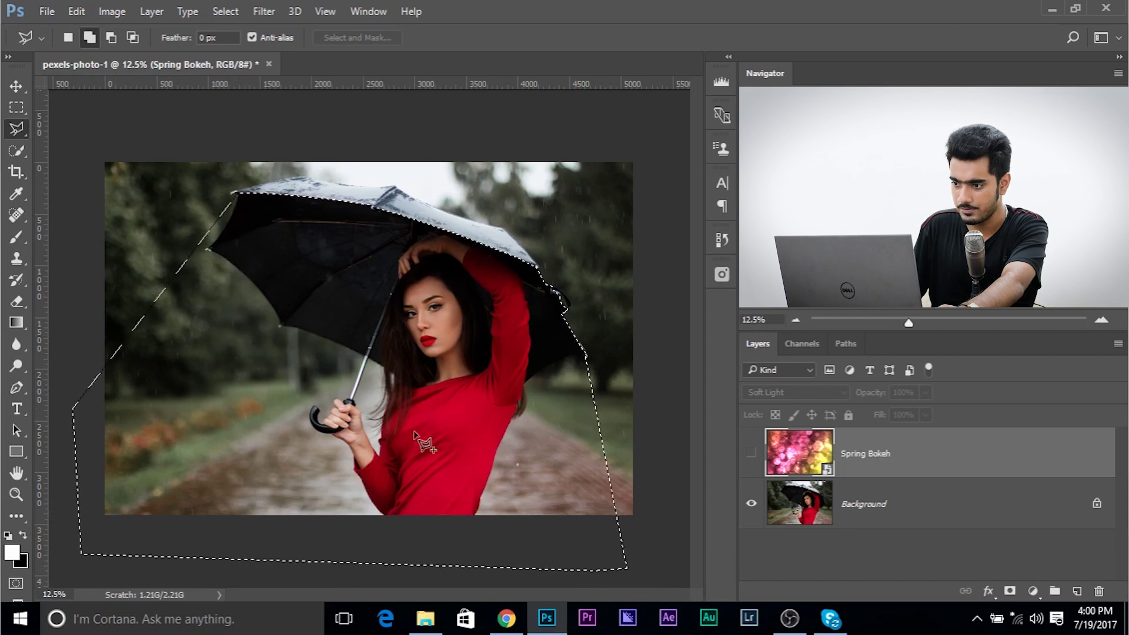
Step: Show the bokeh layer, mask it to the selection, and feather the mask to about 26 px
{"action": "left_click", "coordinate": [753, 454]}
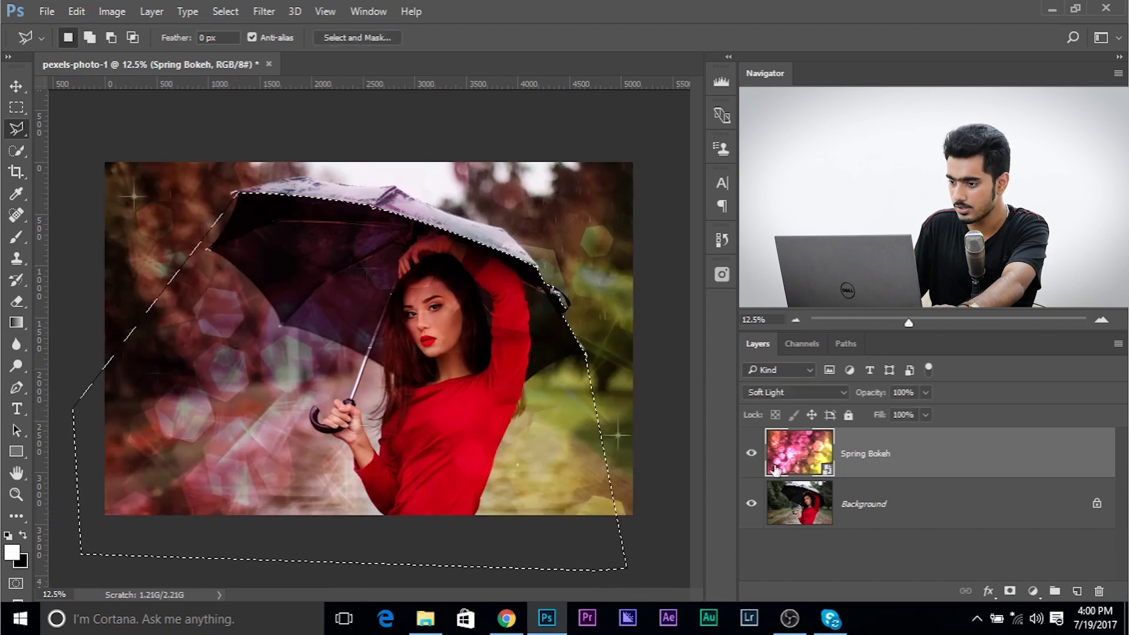
{"action": "left_click", "coordinate": [1010, 592]}
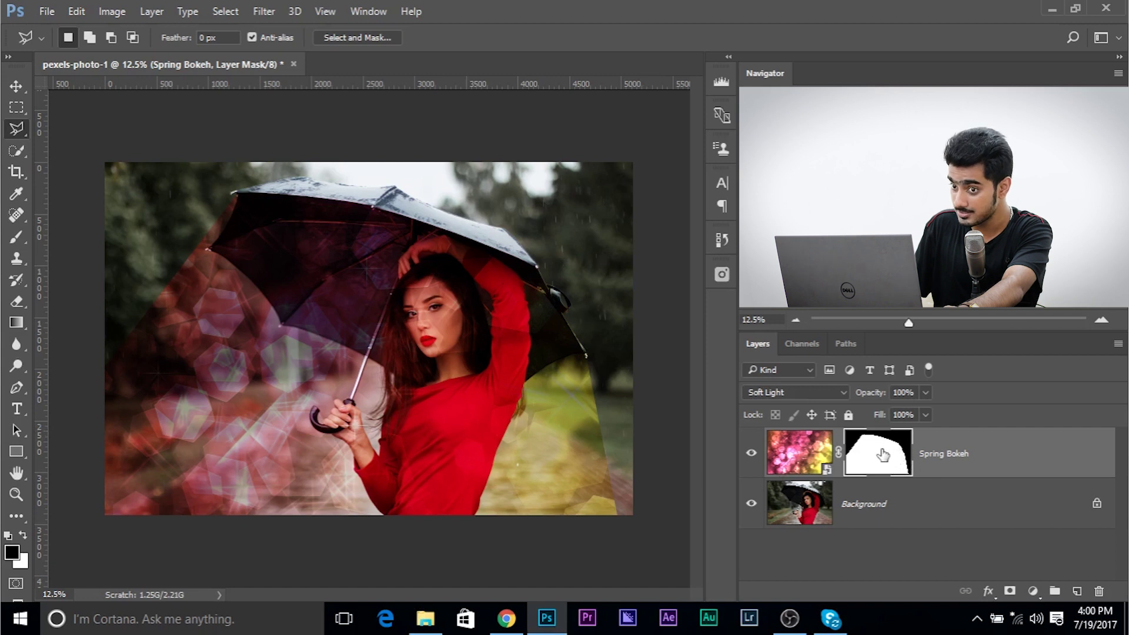
{"action": "left_click", "coordinate": [368, 11]}
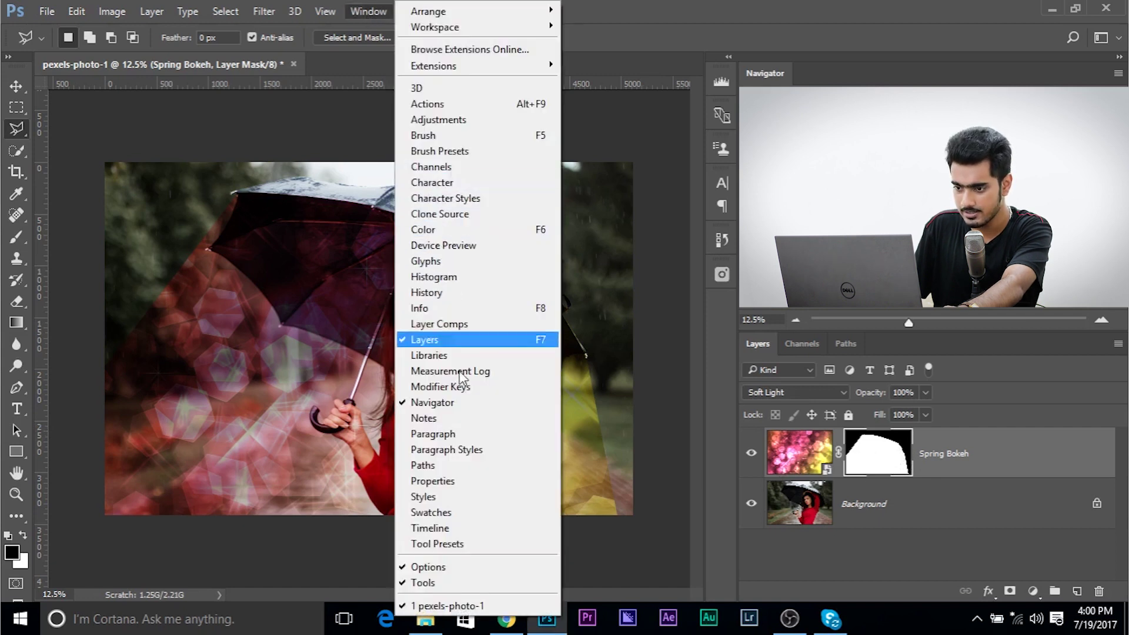
{"action": "left_click", "coordinate": [461, 482]}
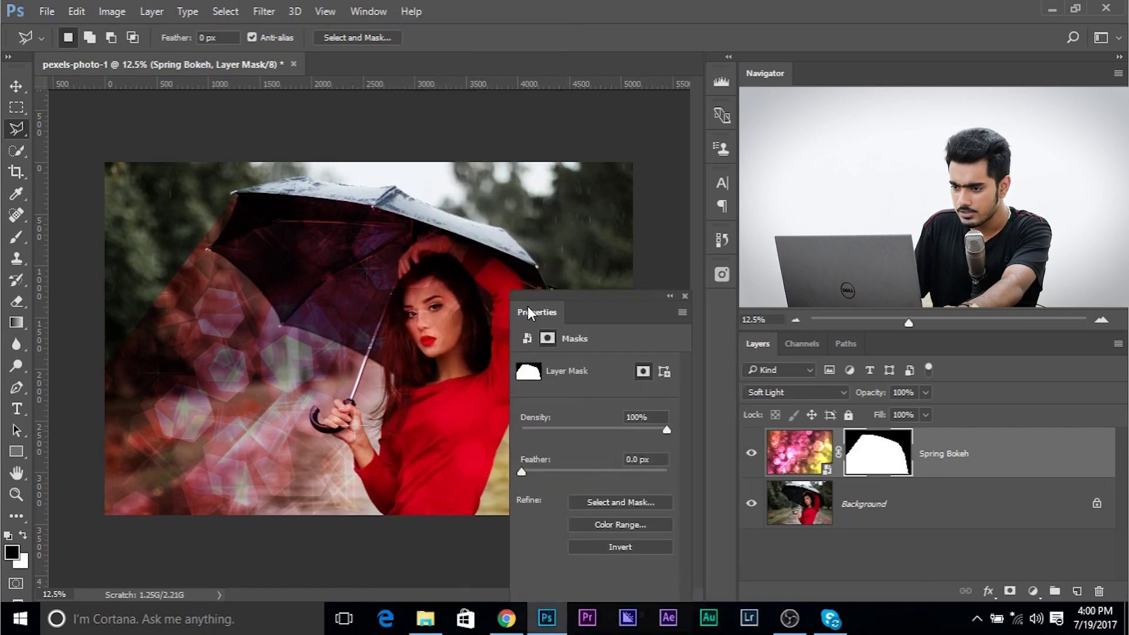
{"action": "left_click_drag", "start_coordinate": [542, 473], "coordinate": [589, 474]}
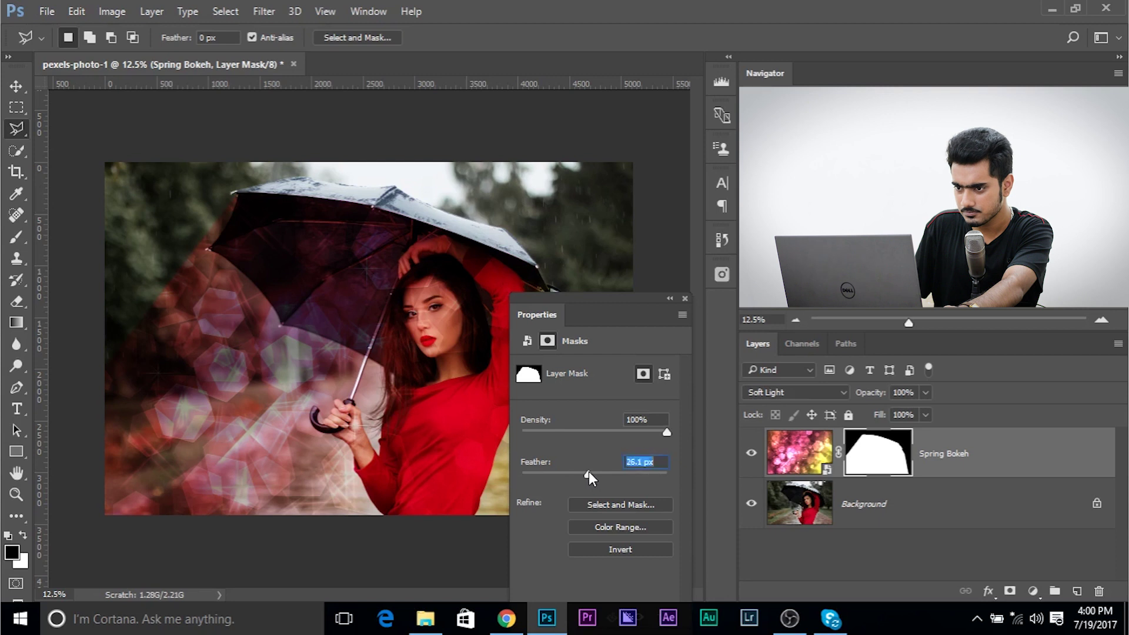
{"action": "left_click", "coordinate": [685, 299]}
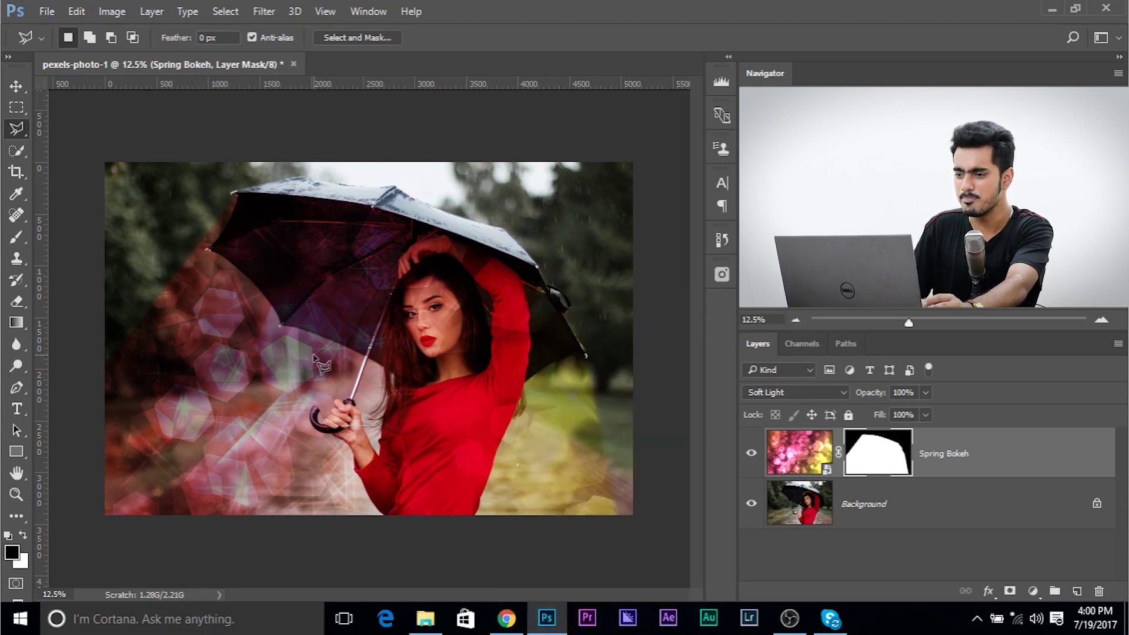
{"action": "left_click", "coordinate": [16, 236]}
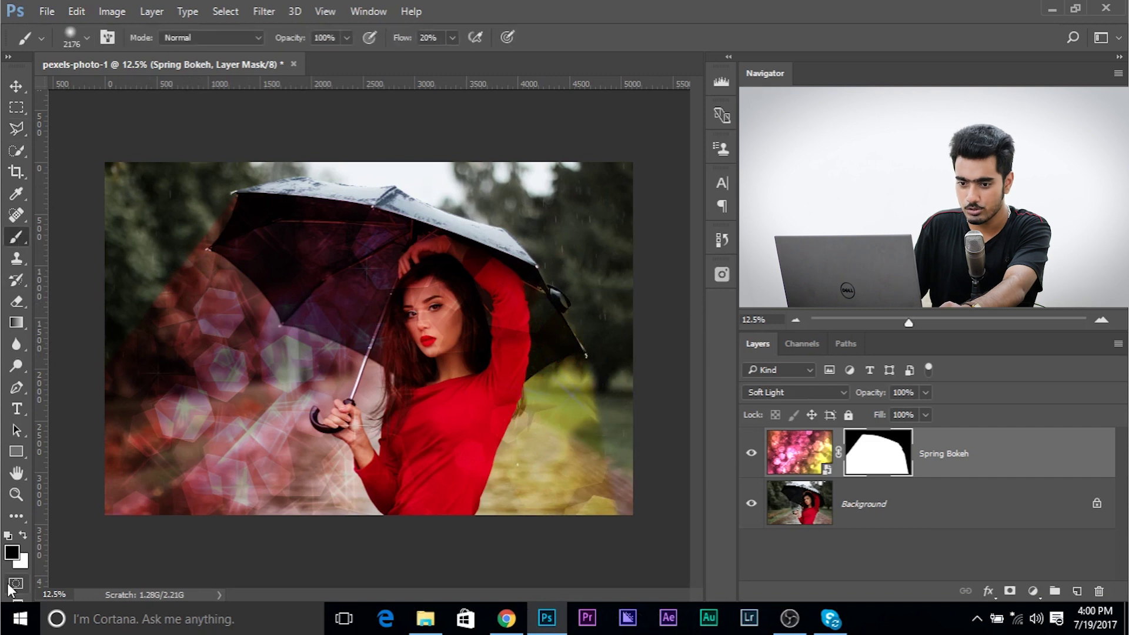
Step: Set the brush to 10% flow and size it to about 2640 px
{"action": "key", "text": "alt"}
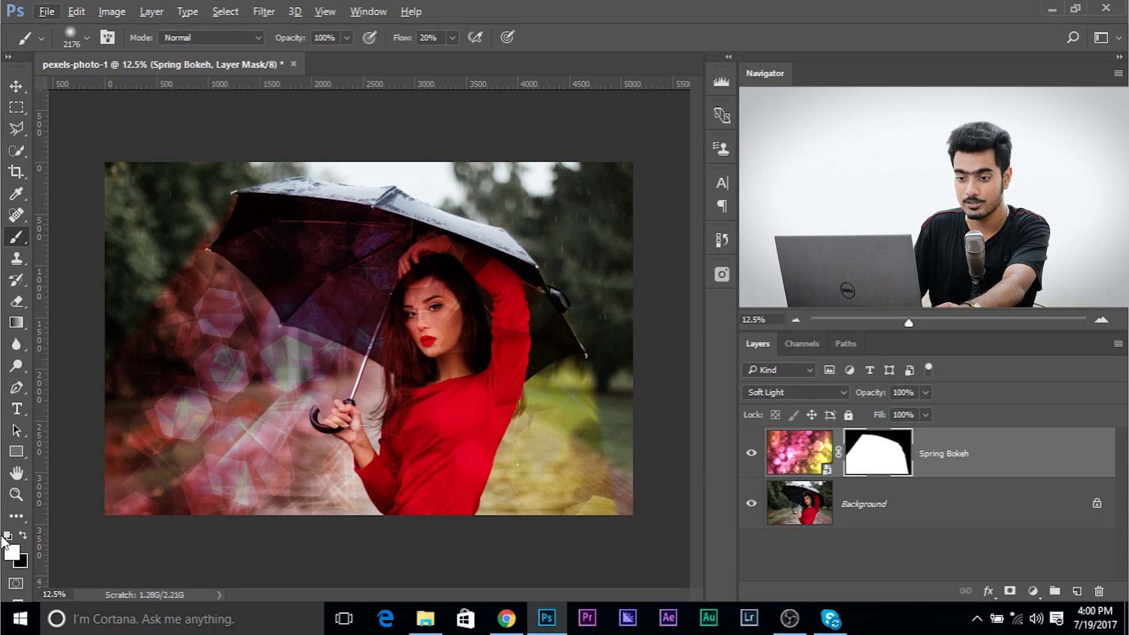
{"action": "mouse_move", "coordinate": [200, 363]}
{"action": "left_mouse_down"}
{"action": "mouse_move", "coordinate": [226, 364]}
{"action": "mouse_move", "coordinate": [244, 304]}
{"action": "mouse_move", "coordinate": [235, 288]}
{"action": "left_mouse_up"}
{"action": "left_click_drag", "start_coordinate": [311, 368], "coordinate": [291, 366]}
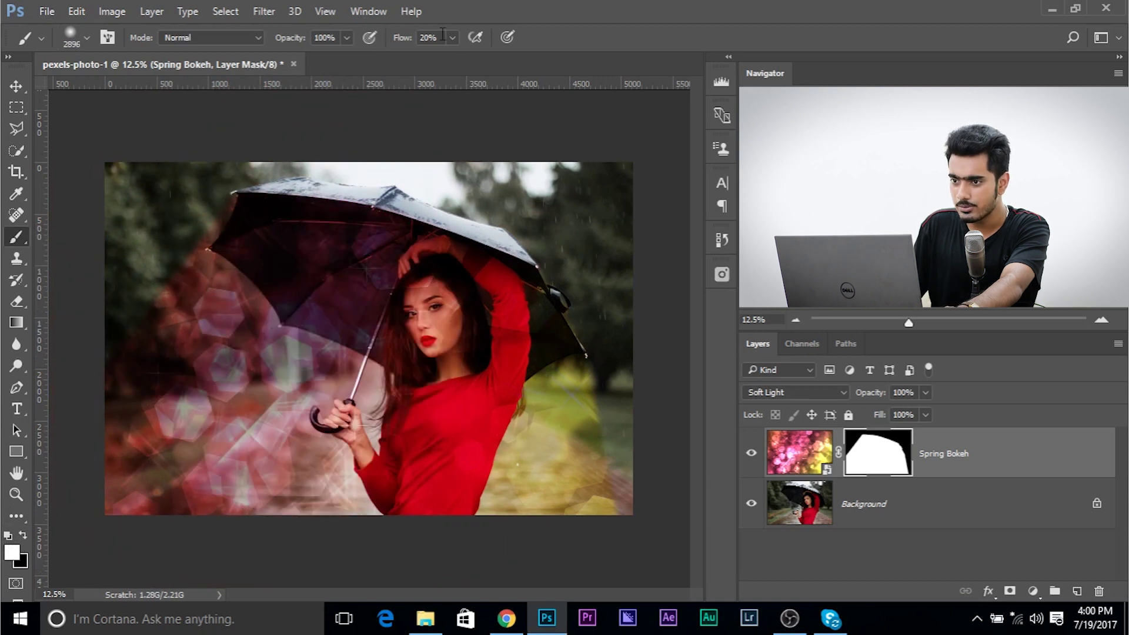
{"action": "type", "text": "1"}
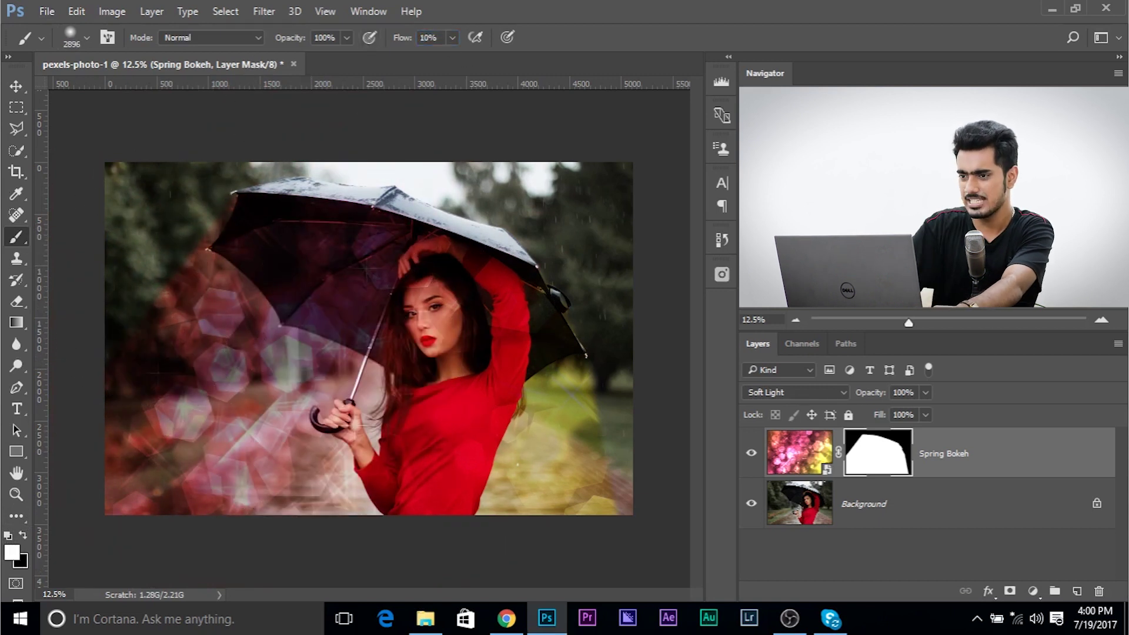
{"action": "left_click_drag", "start_coordinate": [240, 378], "coordinate": [253, 378]}
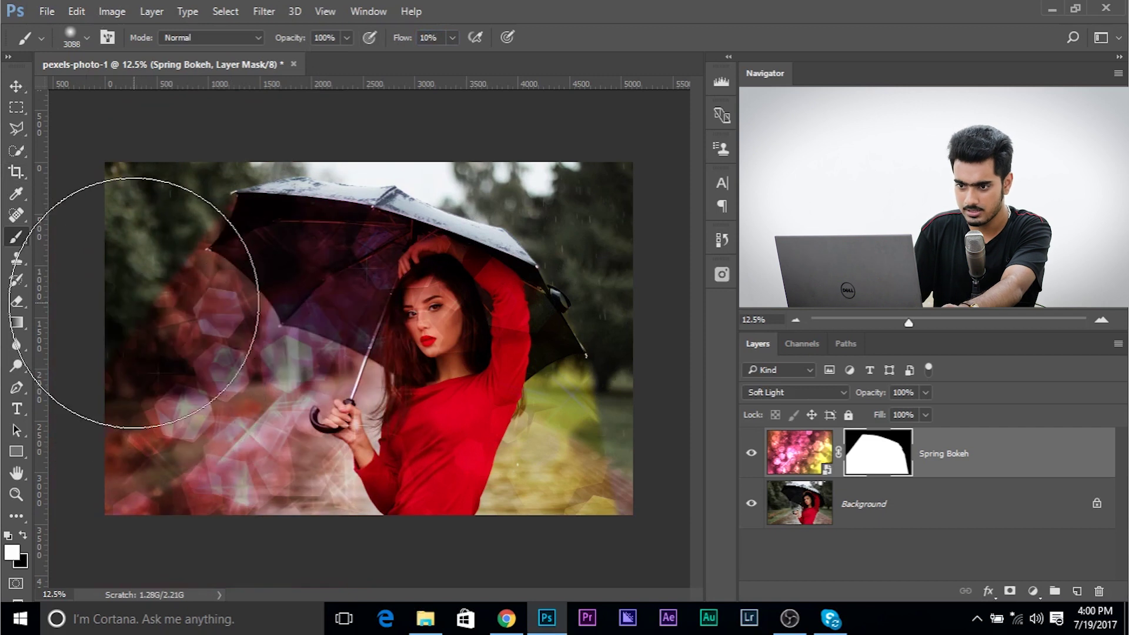
{"action": "left_click_drag", "start_coordinate": [159, 318], "coordinate": [152, 318]}
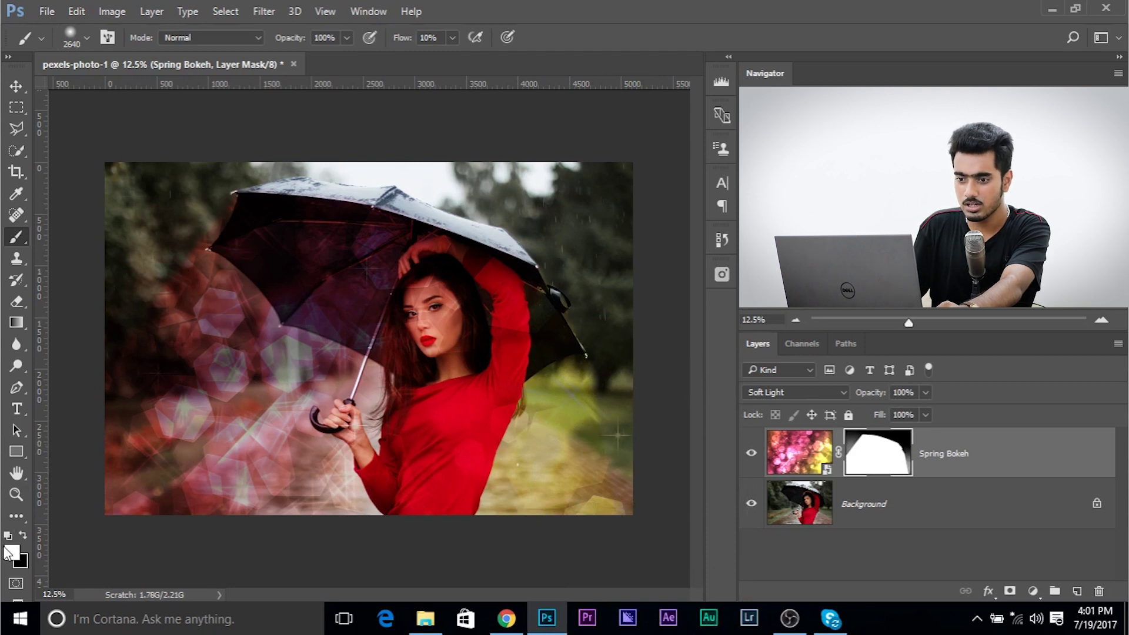
Step: Paint black on the mask to fade the bokeh across the lower-left and bottom, then duplicate the layer
{"action": "key", "text": "x"}
{"action": "mouse_move", "coordinate": [200, 465]}
{"action": "left_mouse_down"}
{"action": "mouse_move", "coordinate": [213, 442]}
{"action": "mouse_move", "coordinate": [152, 275]}
{"action": "mouse_move", "coordinate": [167, 282]}
{"action": "mouse_move", "coordinate": [161, 250]}
{"action": "left_mouse_up"}
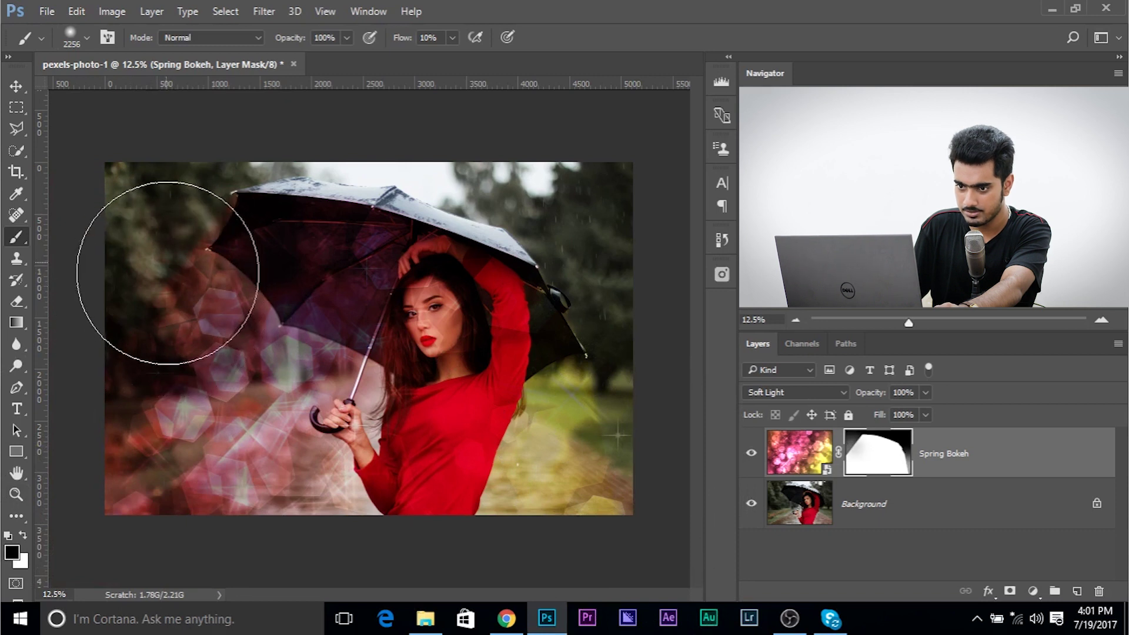
{"action": "mouse_move", "coordinate": [182, 299]}
{"action": "left_mouse_down"}
{"action": "mouse_move", "coordinate": [176, 488]}
{"action": "mouse_move", "coordinate": [189, 426]}
{"action": "mouse_move", "coordinate": [181, 446]}
{"action": "mouse_move", "coordinate": [199, 449]}
{"action": "mouse_move", "coordinate": [157, 474]}
{"action": "mouse_move", "coordinate": [122, 470]}
{"action": "mouse_move", "coordinate": [137, 479]}
{"action": "mouse_move", "coordinate": [237, 356]}
{"action": "mouse_move", "coordinate": [260, 400]}
{"action": "mouse_move", "coordinate": [280, 388]}
{"action": "mouse_move", "coordinate": [270, 407]}
{"action": "mouse_move", "coordinate": [581, 475]}
{"action": "mouse_move", "coordinate": [512, 462]}
{"action": "mouse_move", "coordinate": [502, 449]}
{"action": "mouse_move", "coordinate": [565, 470]}
{"action": "mouse_move", "coordinate": [568, 497]}
{"action": "mouse_move", "coordinate": [638, 458]}
{"action": "mouse_move", "coordinate": [640, 477]}
{"action": "mouse_move", "coordinate": [620, 501]}
{"action": "mouse_move", "coordinate": [298, 464]}
{"action": "mouse_move", "coordinate": [227, 409]}
{"action": "mouse_move", "coordinate": [244, 384]}
{"action": "mouse_move", "coordinate": [101, 479]}
{"action": "left_mouse_up"}
{"action": "key", "text": "bracketright"}
{"action": "key", "text": "bracketright"}
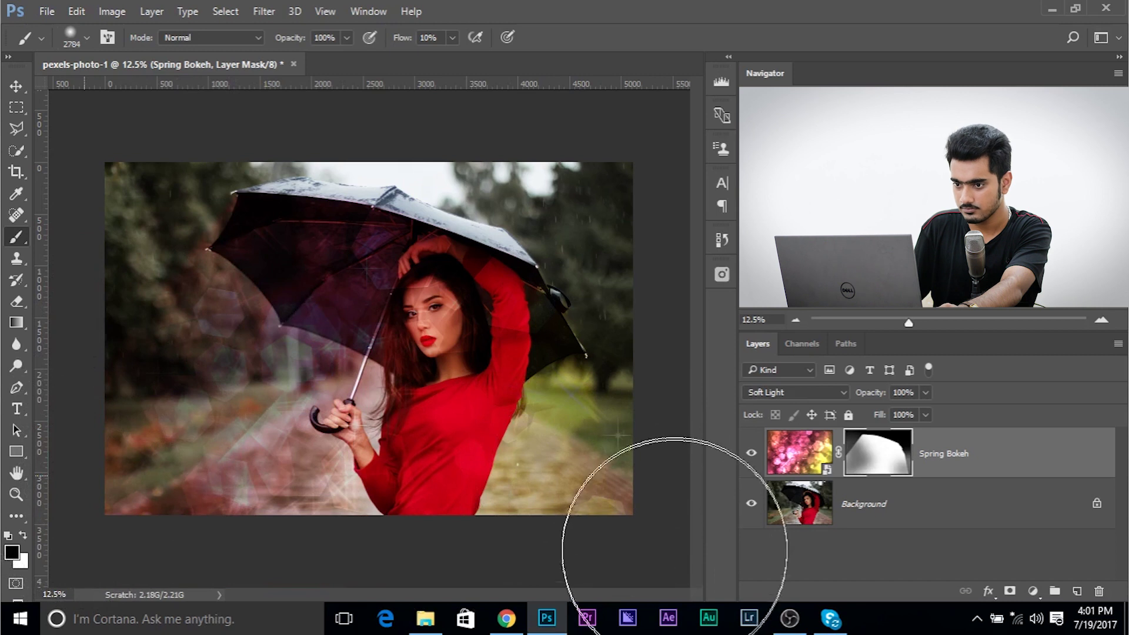
{"action": "key", "text": "bracketleft"}
{"action": "key", "text": "bracketleft"}
{"action": "key", "text": "bracketleft"}
{"action": "key", "text": "bracketleft"}
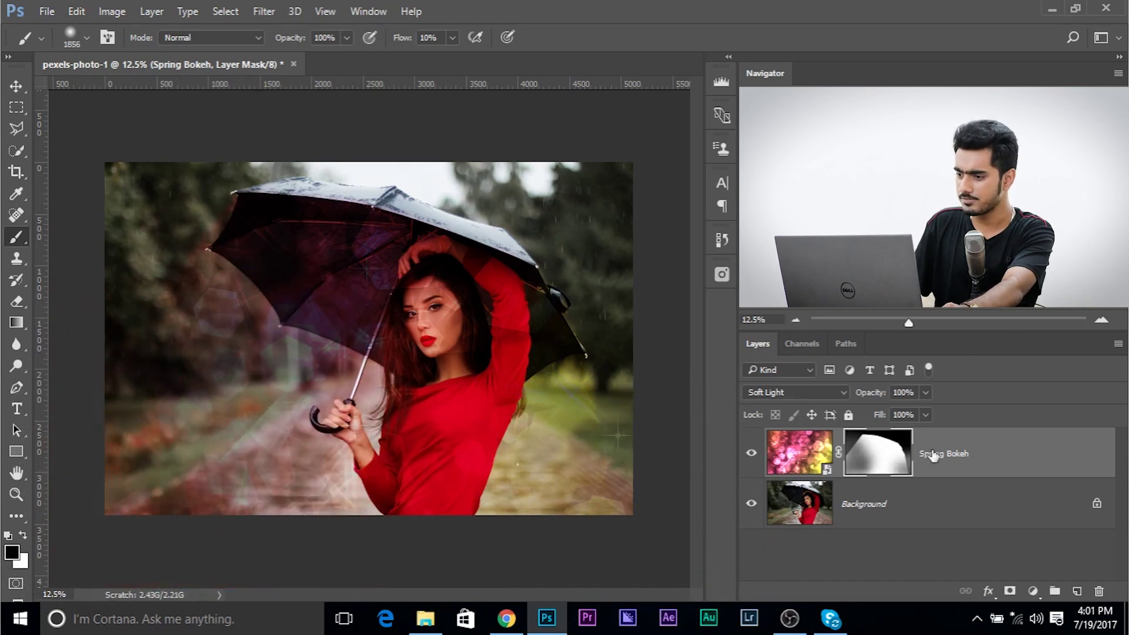
{"action": "key", "text": "bracketleft"}
{"action": "key", "text": "bracketleft"}
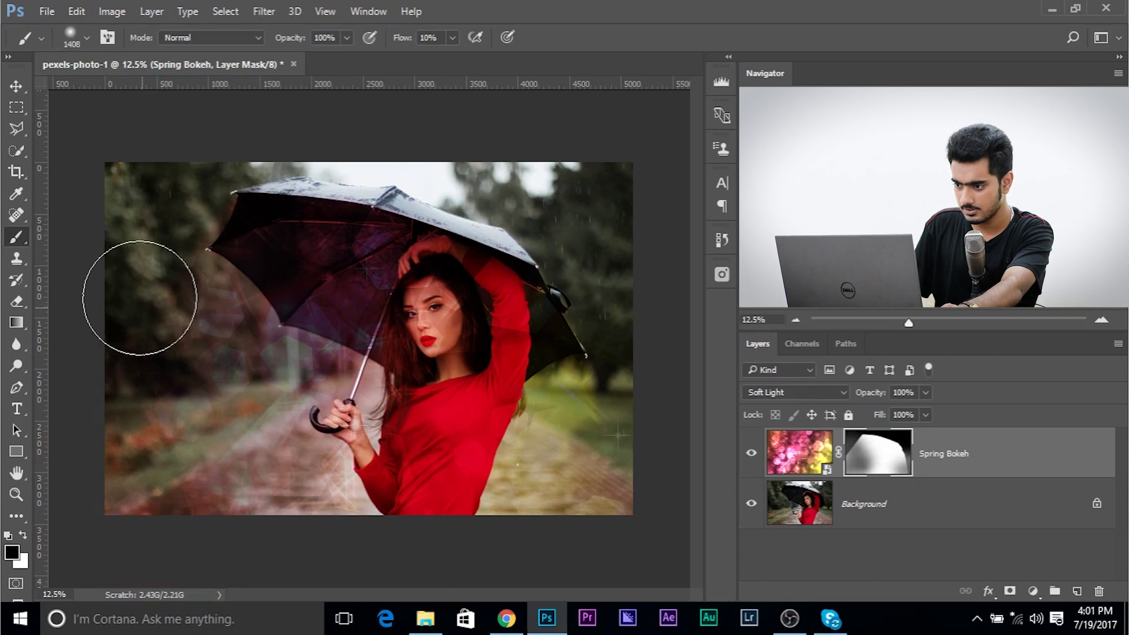
{"action": "mouse_move", "coordinate": [124, 456]}
{"action": "left_mouse_down"}
{"action": "mouse_move", "coordinate": [188, 477]}
{"action": "mouse_move", "coordinate": [176, 452]}
{"action": "mouse_move", "coordinate": [229, 452]}
{"action": "left_mouse_up"}
{"action": "right_click", "coordinate": [218, 479]}
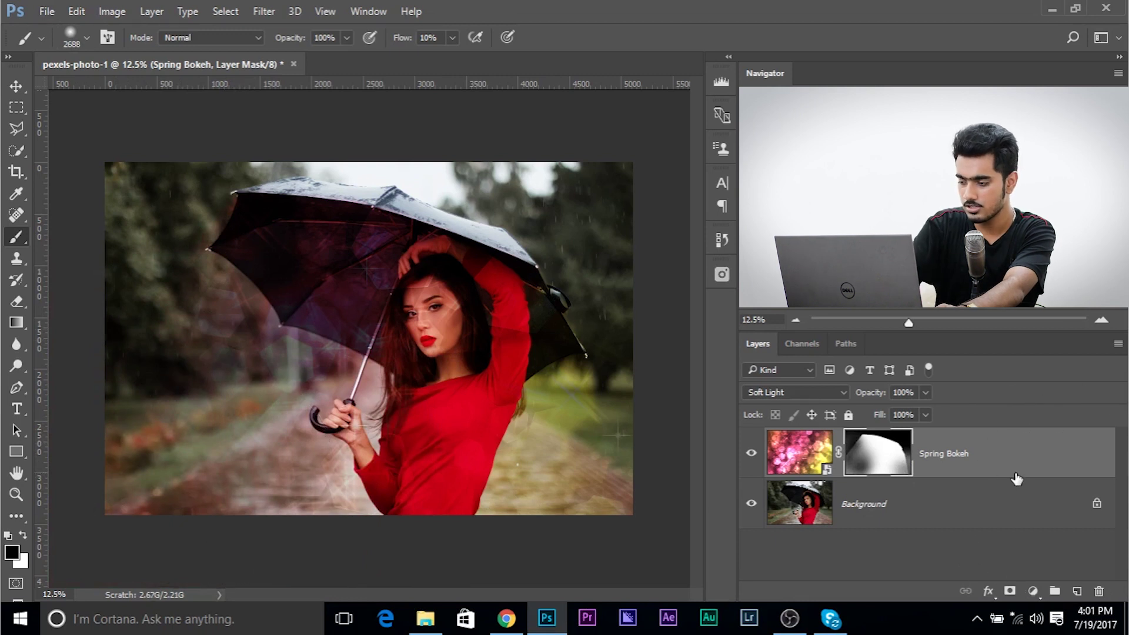
{"action": "key", "text": "ctrl+j"}
{"action": "key", "text": "x"}
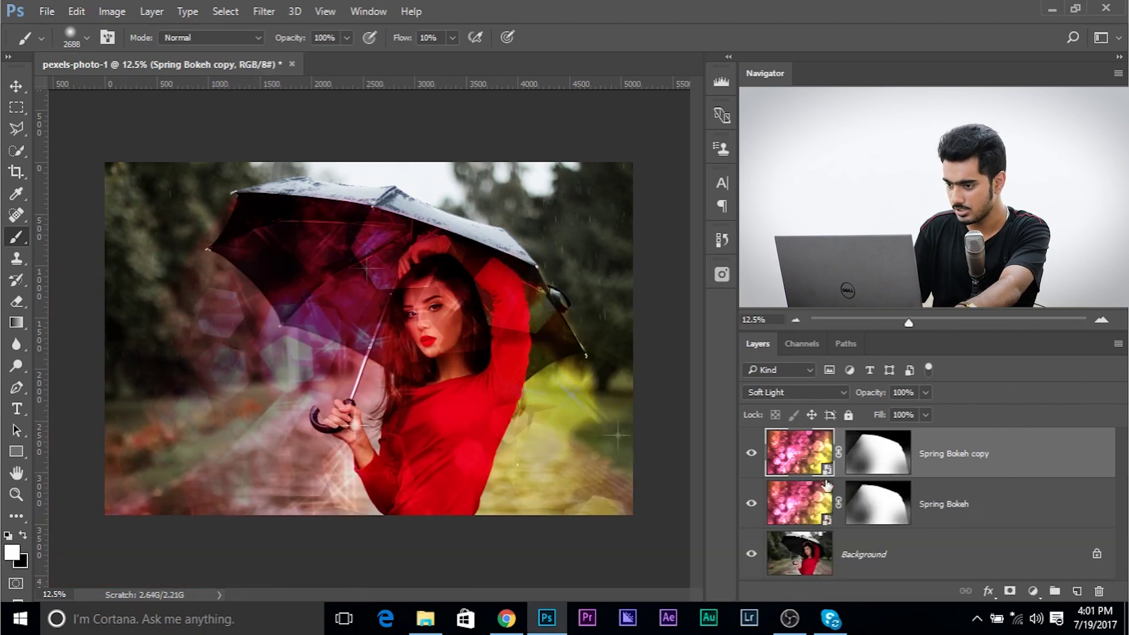
Step: Rename the Spring Bokeh layer to SL and its copy to SC
{"action": "left_click", "coordinate": [751, 452]}
{"action": "double_click", "coordinate": [943, 504]}
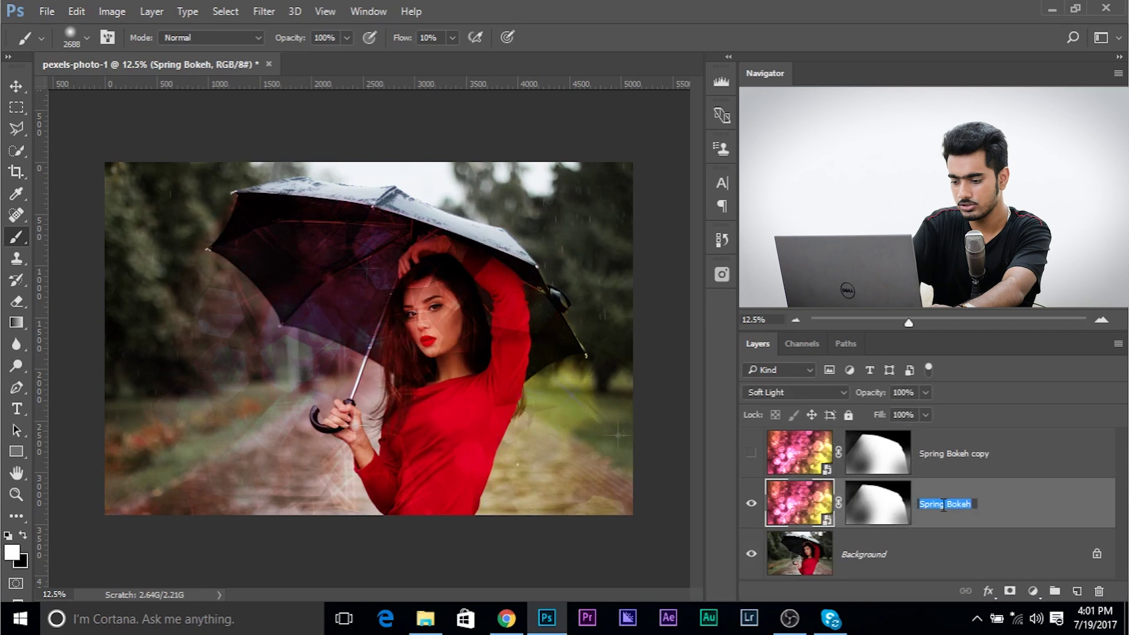
{"action": "type", "text": "SL"}
{"action": "key", "text": "Return"}
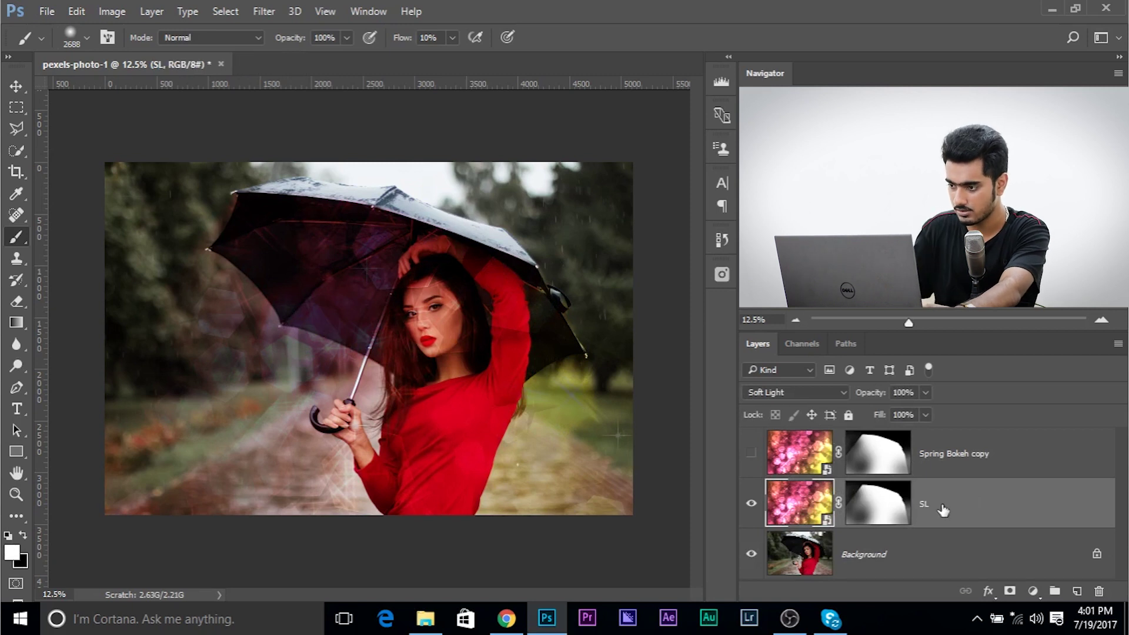
{"action": "double_click", "coordinate": [957, 454]}
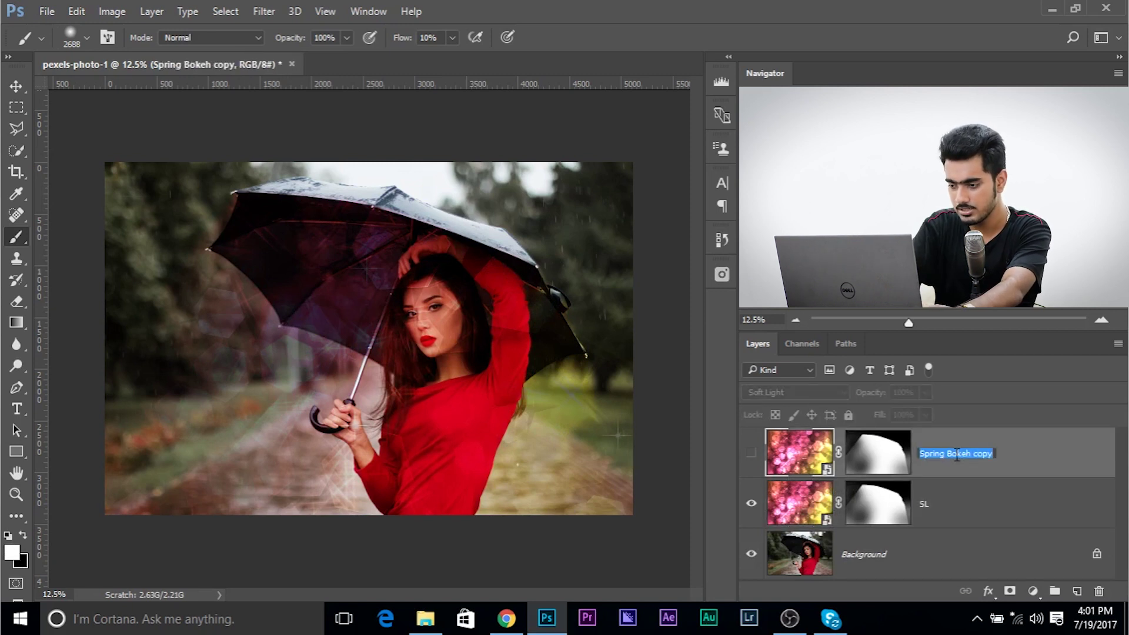
{"action": "type", "text": "SC"}
{"action": "key", "text": "Return"}
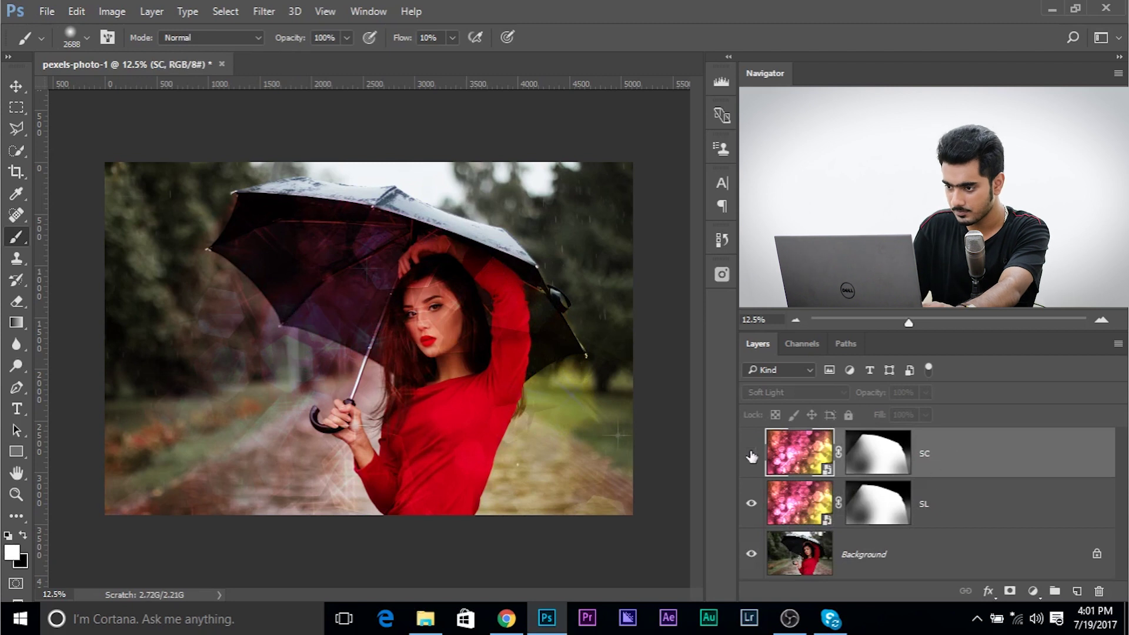
Step: Show the SC layer and set its blend mode to Screen
{"action": "left_click", "coordinate": [752, 453]}
{"action": "left_click", "coordinate": [777, 393]}
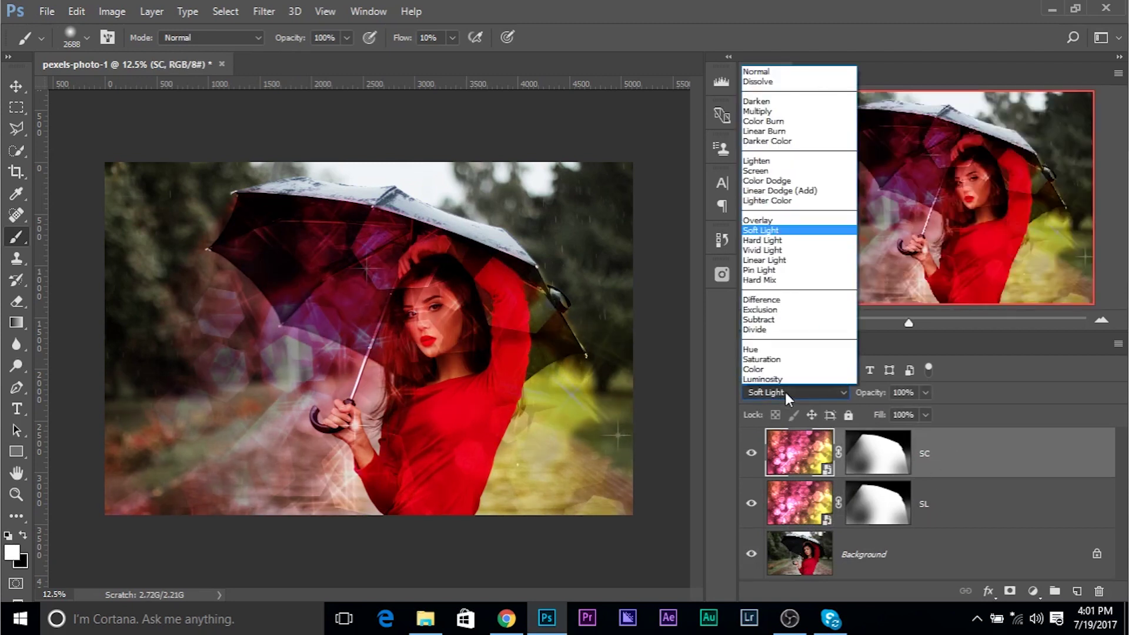
{"action": "left_click", "coordinate": [787, 171]}
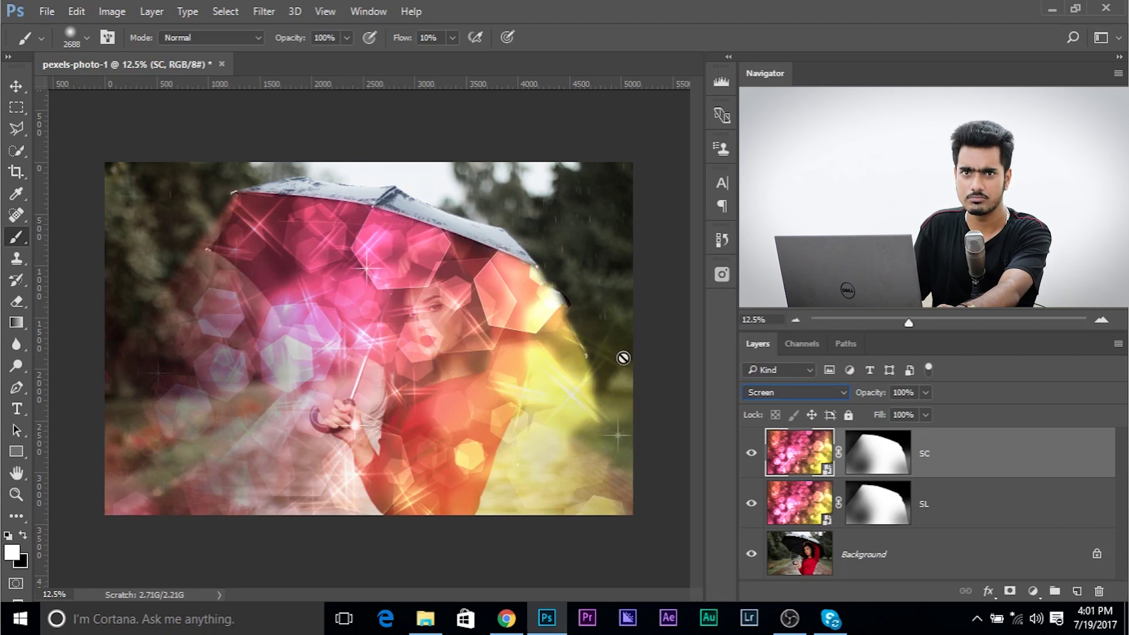
Step: Select the SC layer mask and invert it with Ctrl+I
{"action": "left_click", "coordinate": [883, 464]}
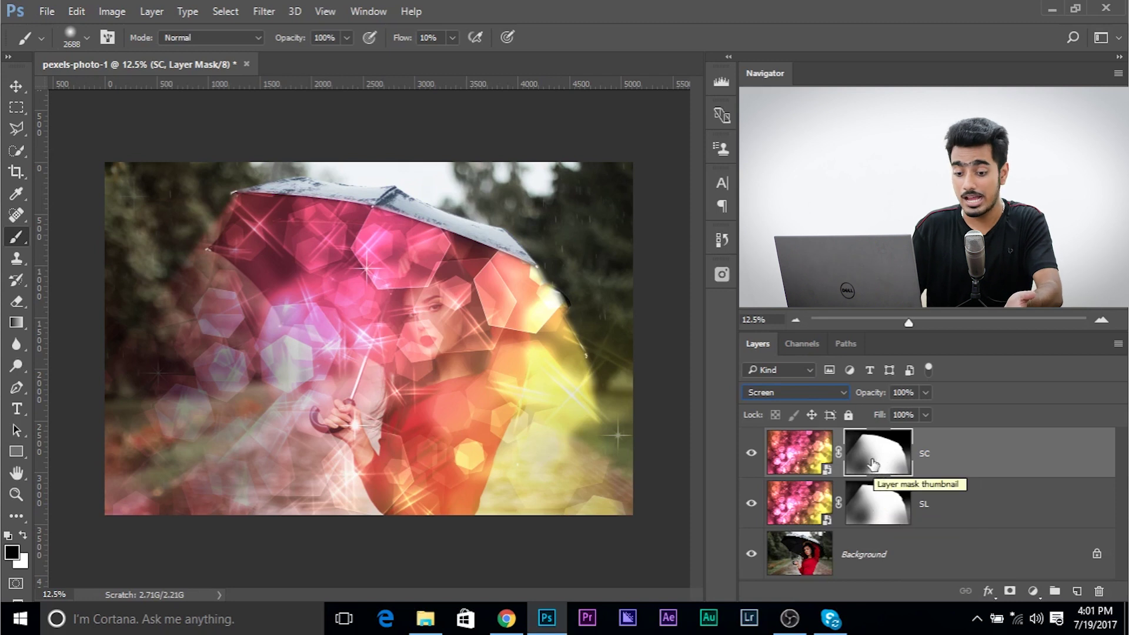
{"action": "left_click_drag", "start_coordinate": [873, 464], "coordinate": [873, 460]}
{"action": "key", "text": "ctrl+i"}
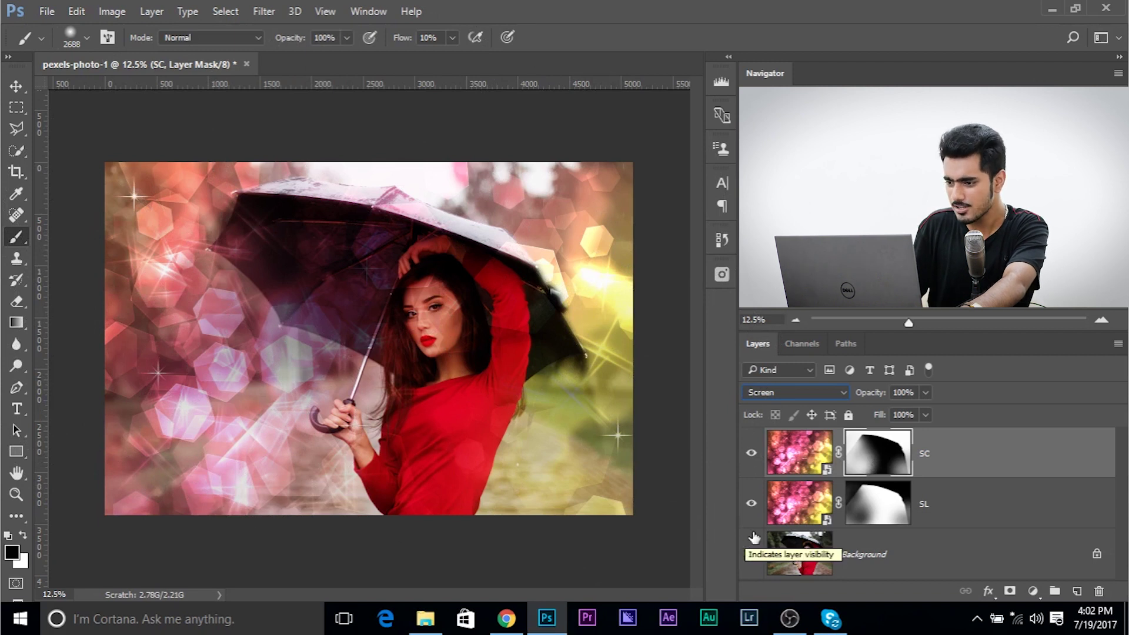
Step: Duplicate SL, set SL copy to Screen at 17% opacity, then duplicate it as SL copy 2
{"action": "left_click", "coordinate": [946, 503]}
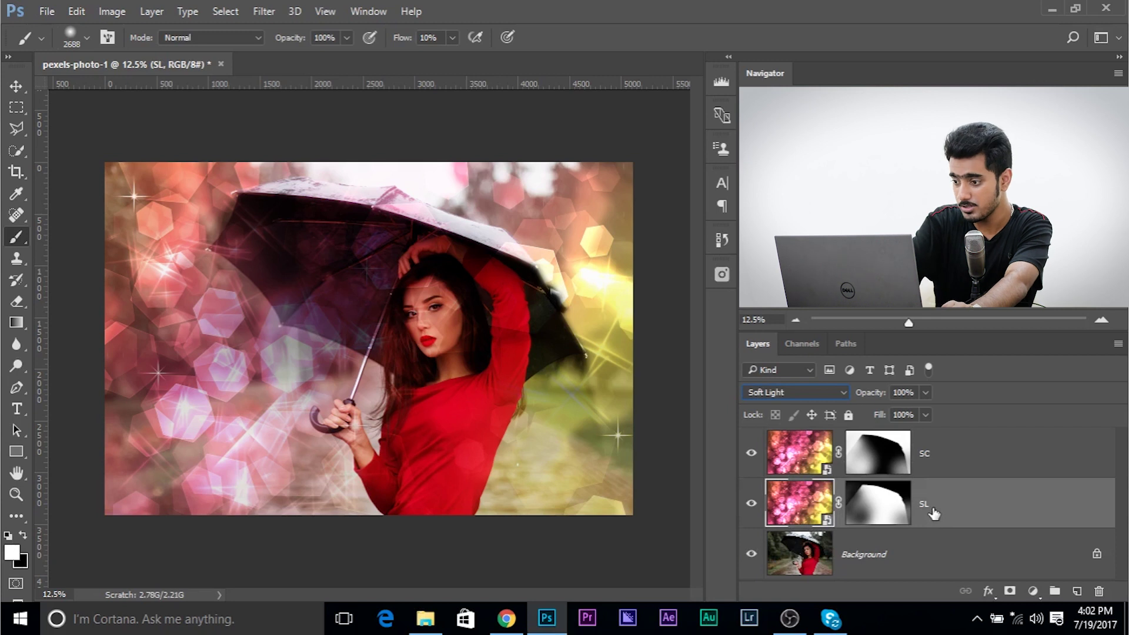
{"action": "key", "text": "ctrl+j"}
{"action": "left_click", "coordinate": [773, 390]}
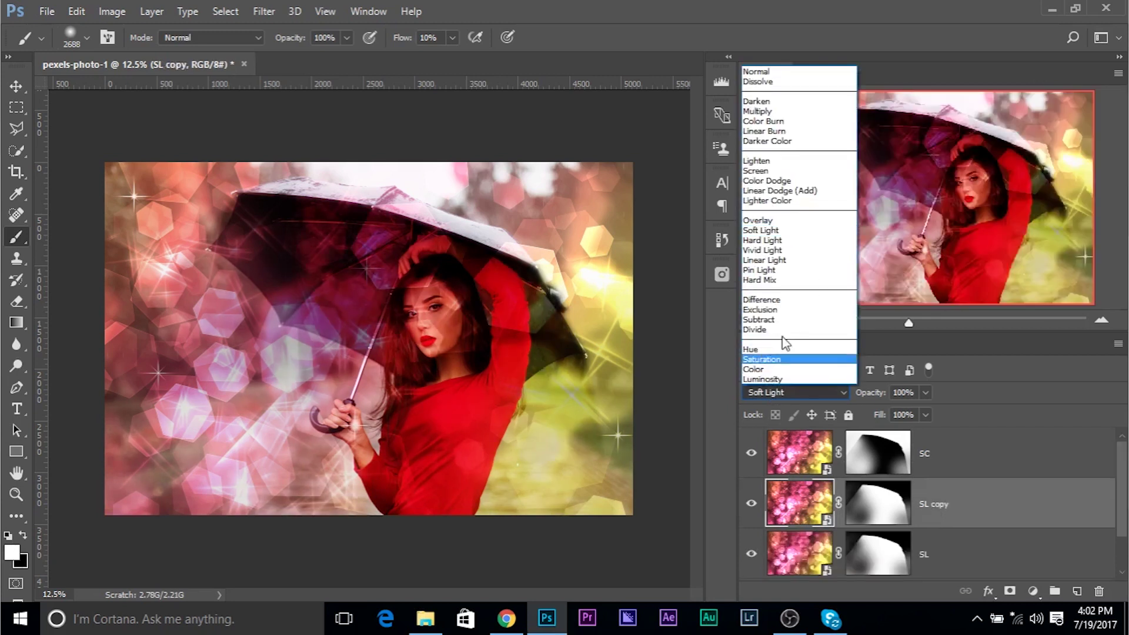
{"action": "left_click", "coordinate": [770, 186]}
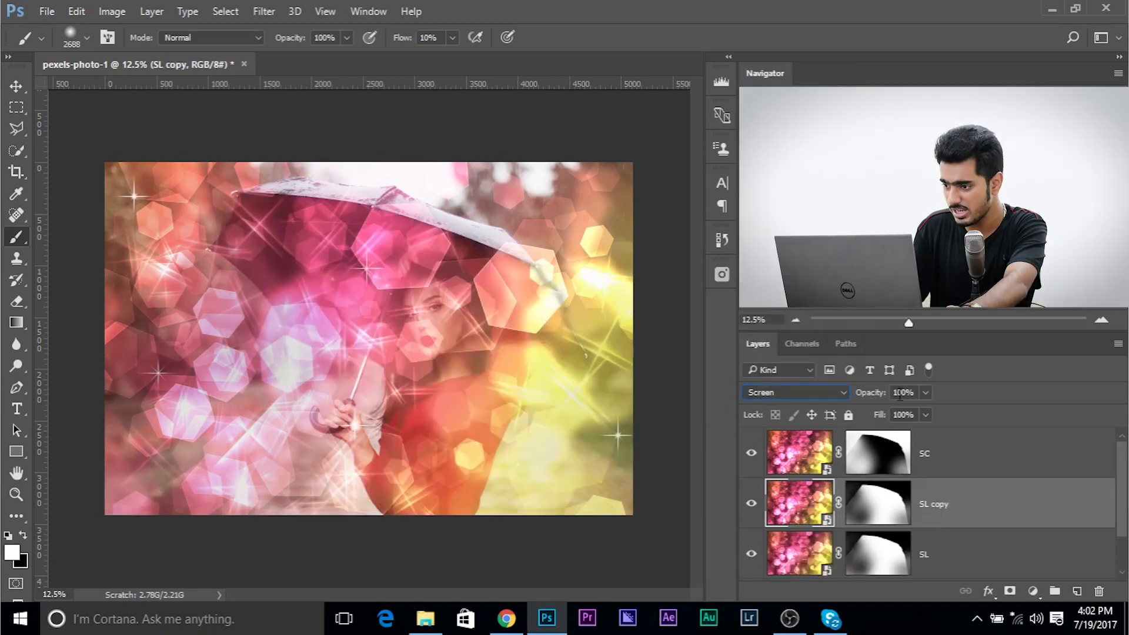
{"action": "mouse_move", "coordinate": [875, 408]}
{"action": "left_mouse_down"}
{"action": "mouse_move", "coordinate": [864, 409]}
{"action": "mouse_move", "coordinate": [885, 415]}
{"action": "left_mouse_up"}
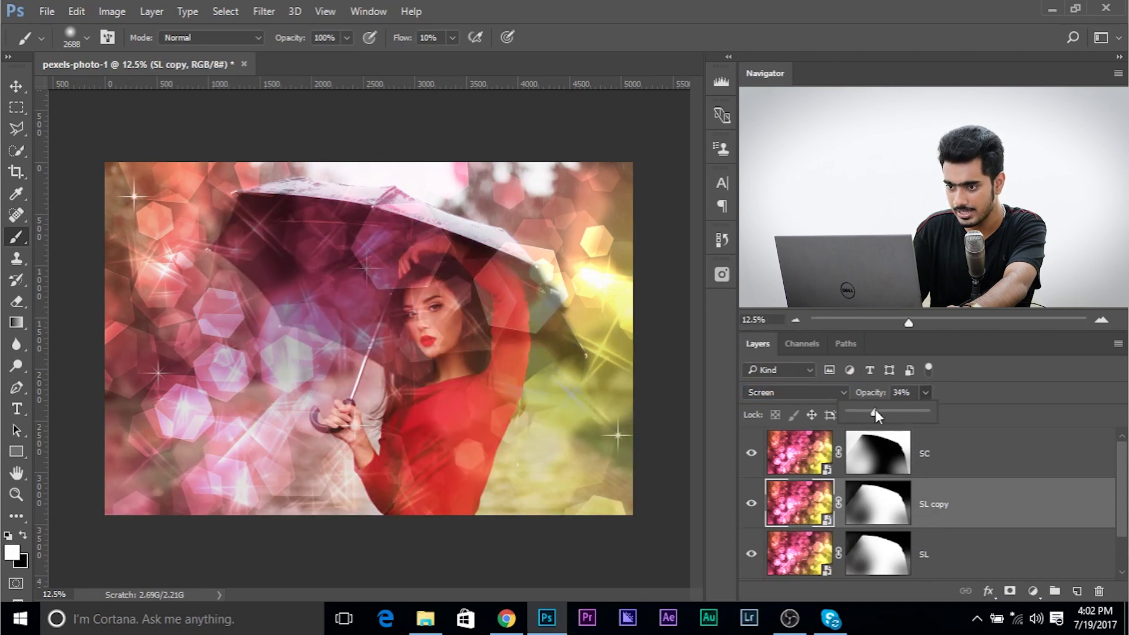
{"action": "left_click_drag", "start_coordinate": [881, 410], "coordinate": [860, 409]}
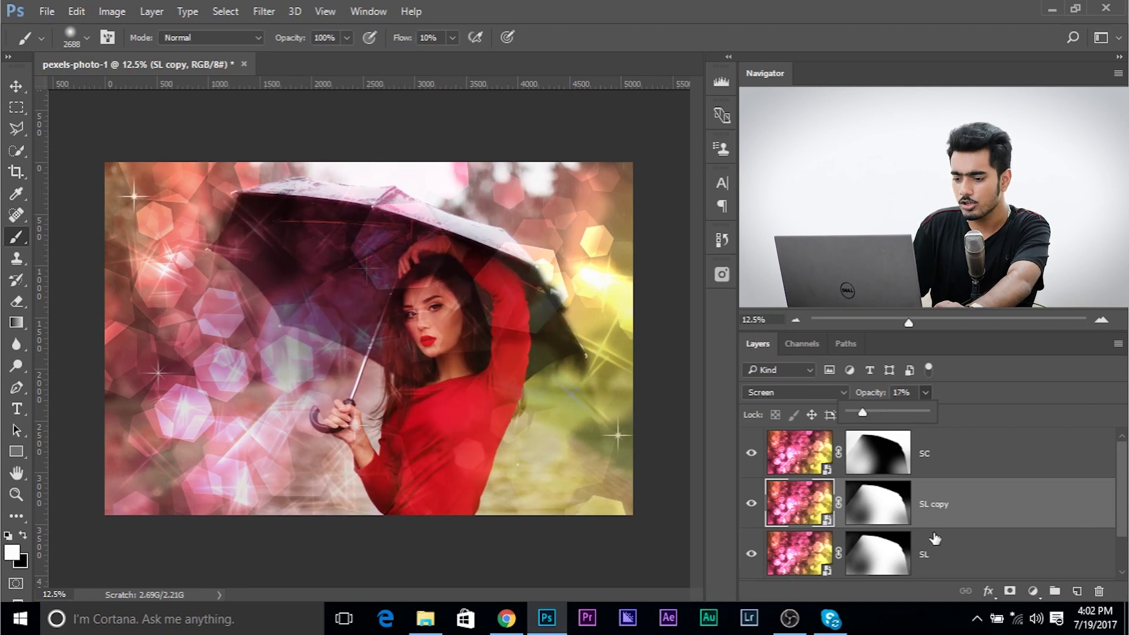
{"action": "key", "text": "ctrl+j"}
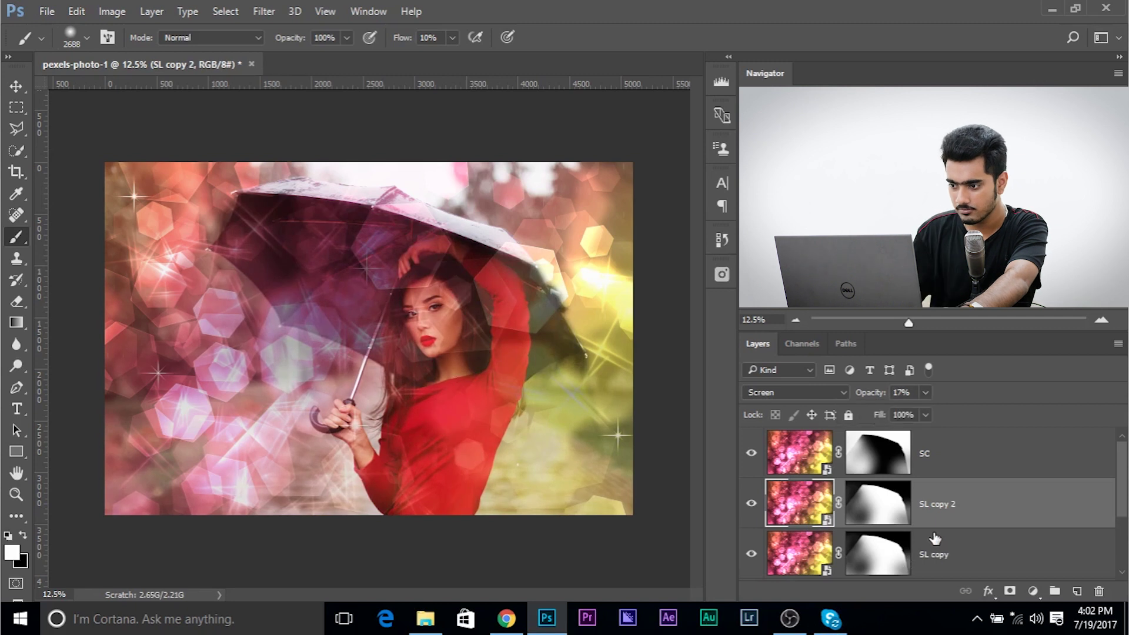
Step: Fill the SL copy 2 mask entirely with black
{"action": "left_click", "coordinate": [875, 515]}
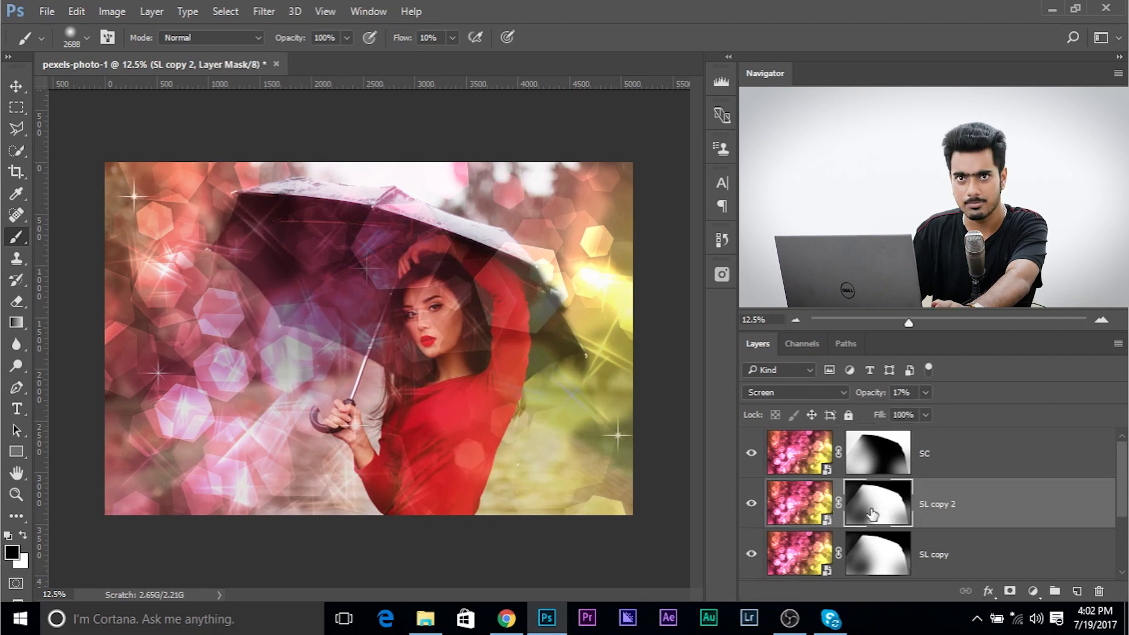
{"action": "key", "text": "ctrl+a"}
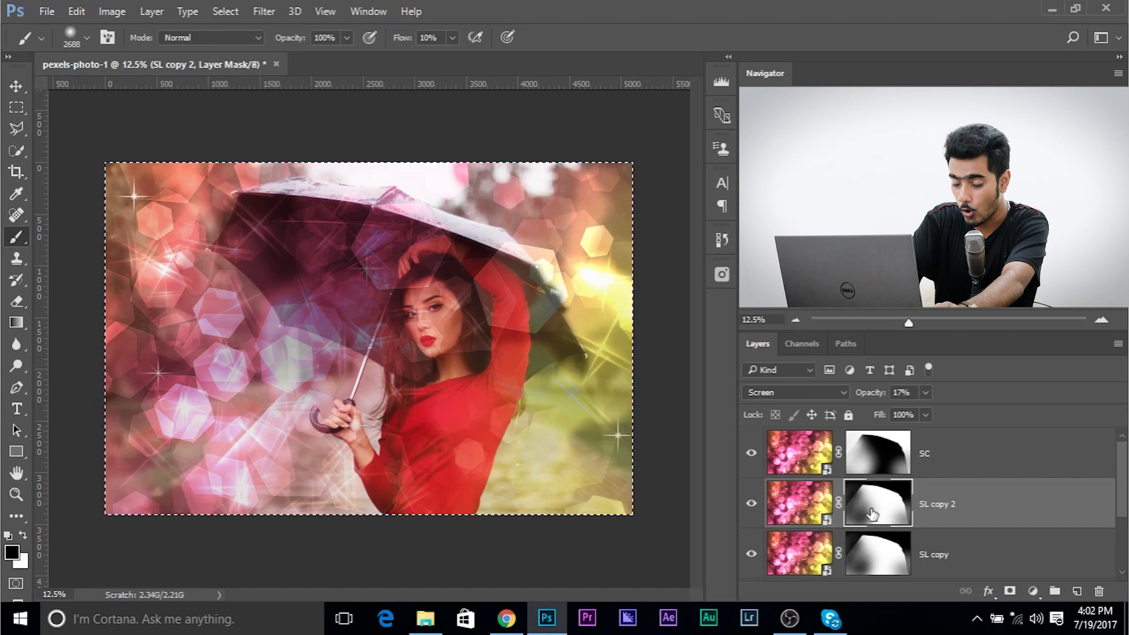
{"action": "key", "text": "alt+BackSpace"}
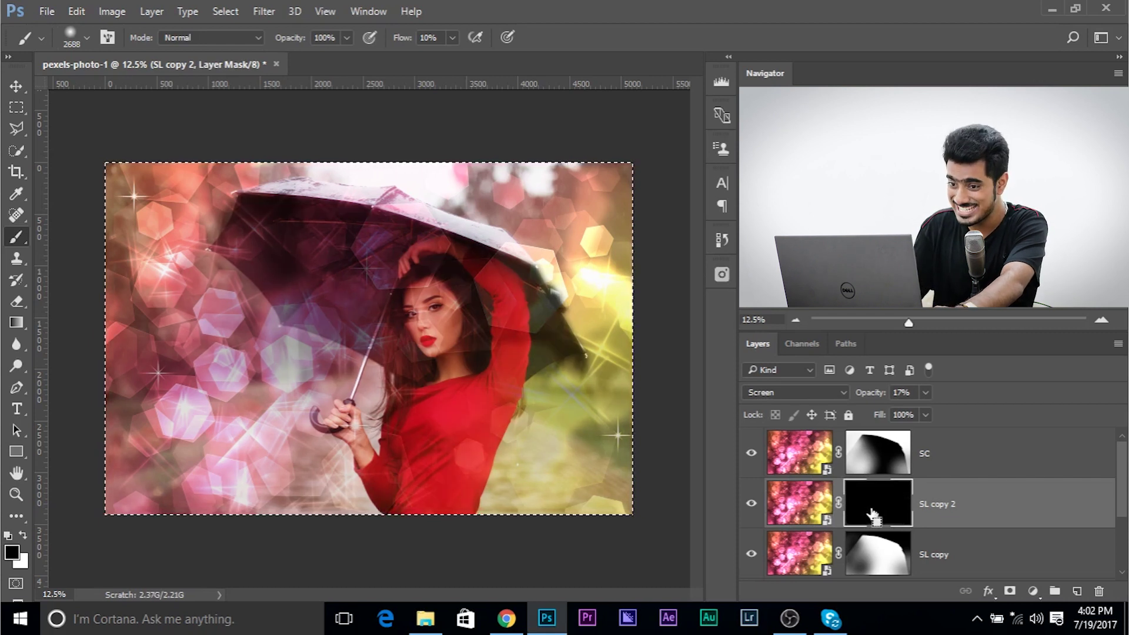
{"action": "key", "text": "ctrl+d"}
Step: Paint soft white dabs of about 1000 px on the mask over the umbrella's left and right
{"action": "right_click", "coordinate": [343, 422], "text": "alt"}
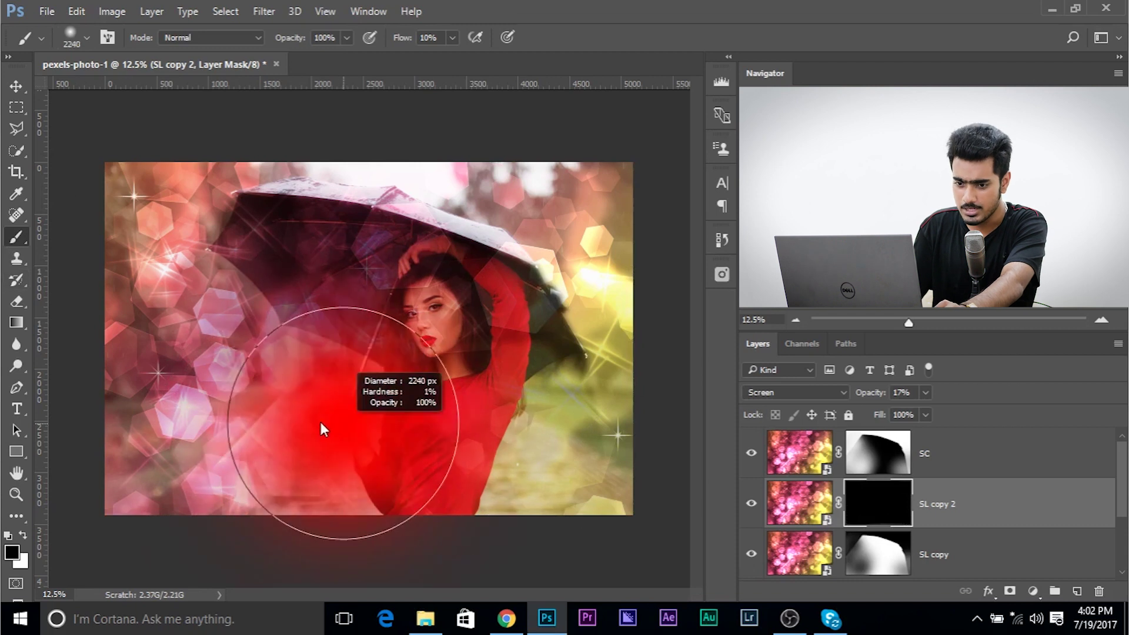
{"action": "key", "text": "x"}
{"action": "right_click", "coordinate": [334, 416], "text": "alt"}
{"action": "right_click", "coordinate": [357, 284], "text": "alt"}
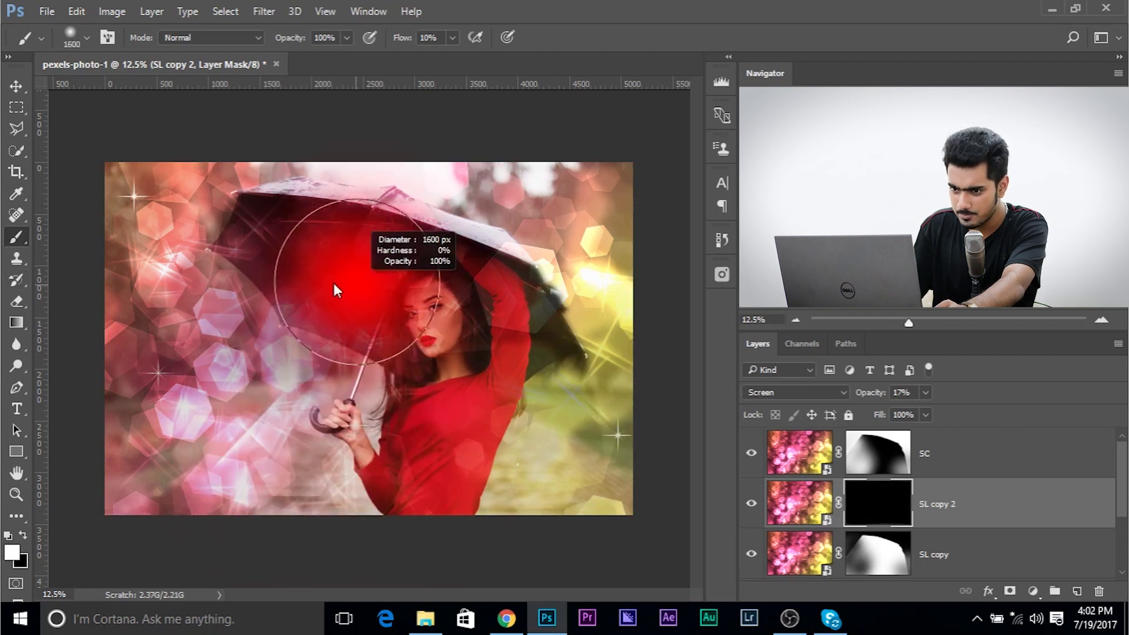
{"action": "right_click", "coordinate": [327, 268], "text": "alt"}
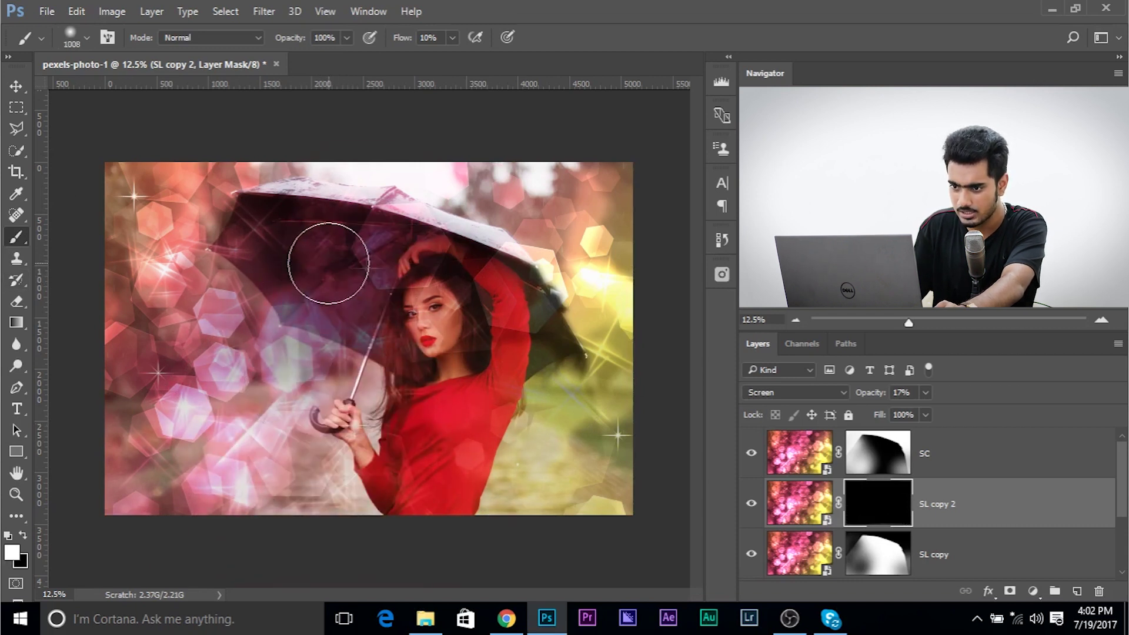
{"action": "mouse_move", "coordinate": [329, 263]}
{"action": "left_mouse_down"}
{"action": "mouse_move", "coordinate": [348, 255]}
{"action": "mouse_move", "coordinate": [277, 247]}
{"action": "mouse_move", "coordinate": [297, 250]}
{"action": "left_mouse_up"}
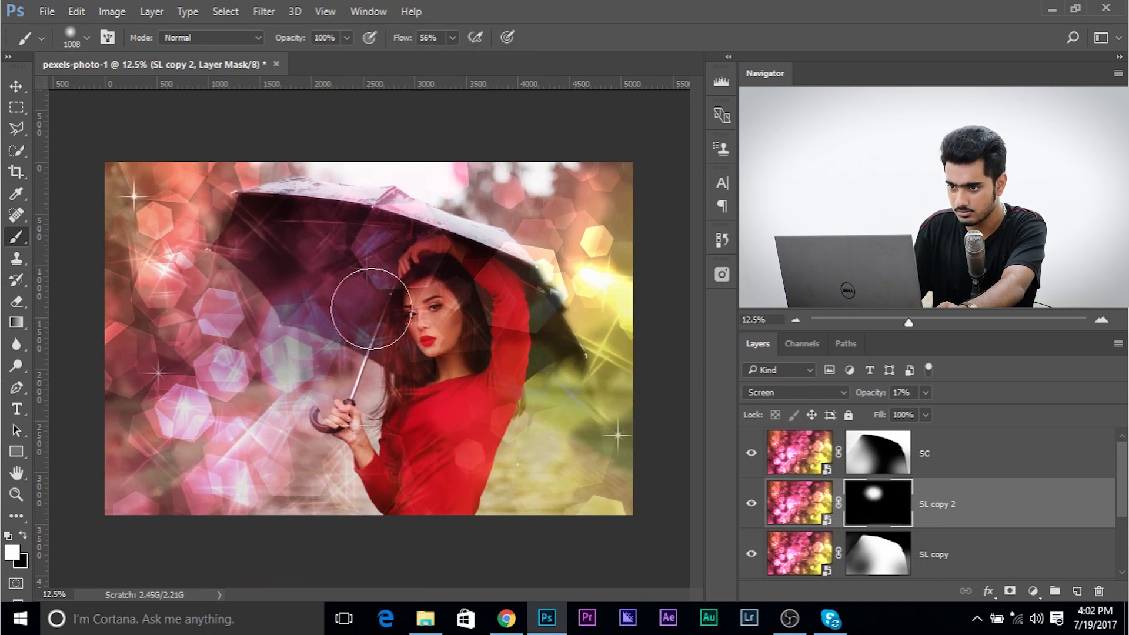
{"action": "right_click", "coordinate": [542, 358], "text": "alt"}
{"action": "left_click", "coordinate": [532, 323]}
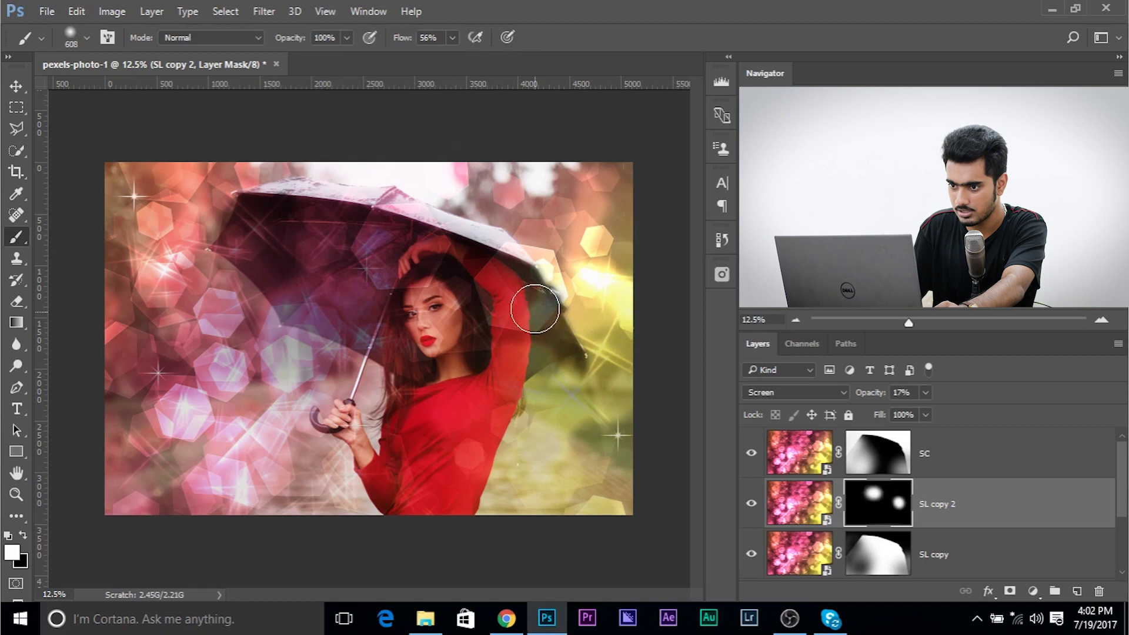
{"action": "right_click", "coordinate": [320, 222], "text": "alt"}
{"action": "right_click", "coordinate": [290, 245], "text": "alt"}
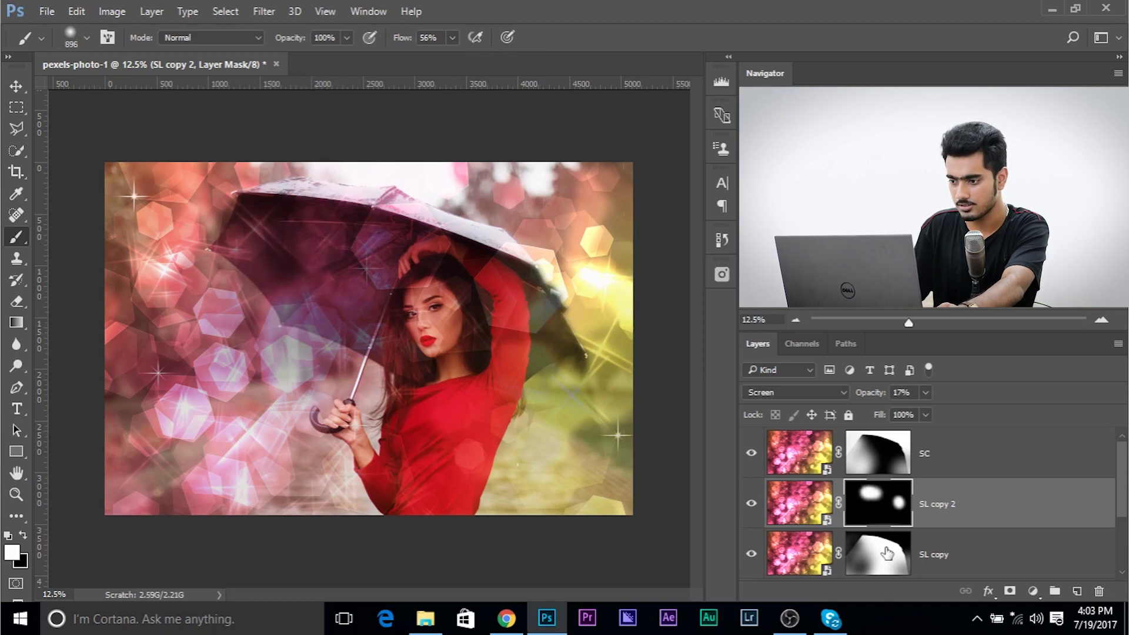
{"action": "scroll", "coordinate": [887, 553], "scroll_direction": "down", "scroll_amount": 2}
{"action": "left_click", "coordinate": [752, 555], "text": "alt"}
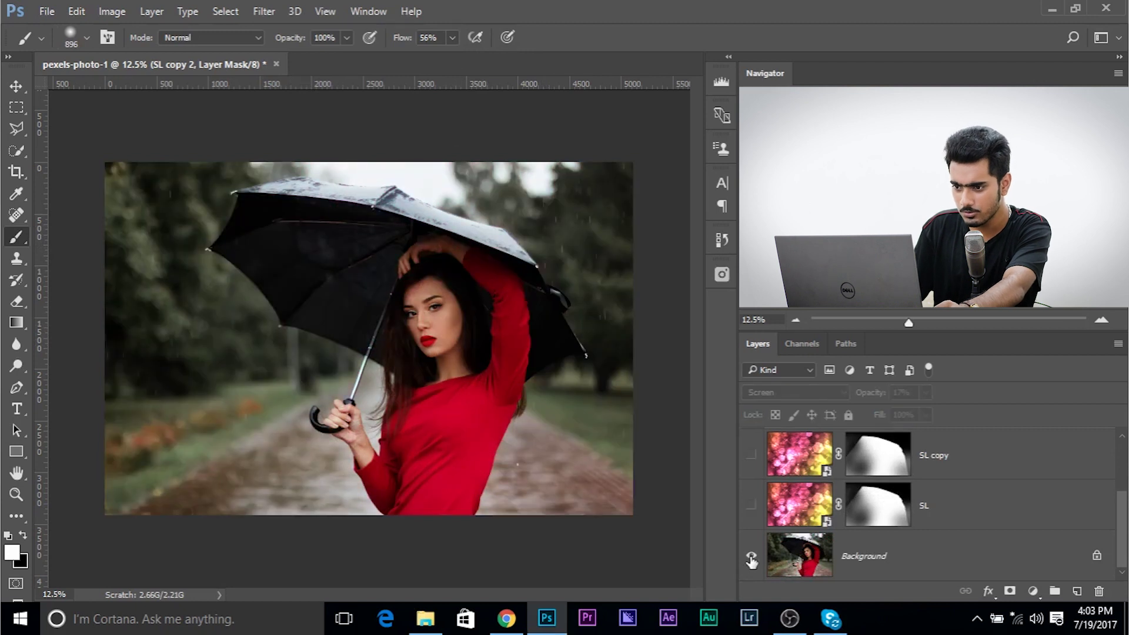
{"action": "left_click", "coordinate": [752, 556], "text": "alt"}
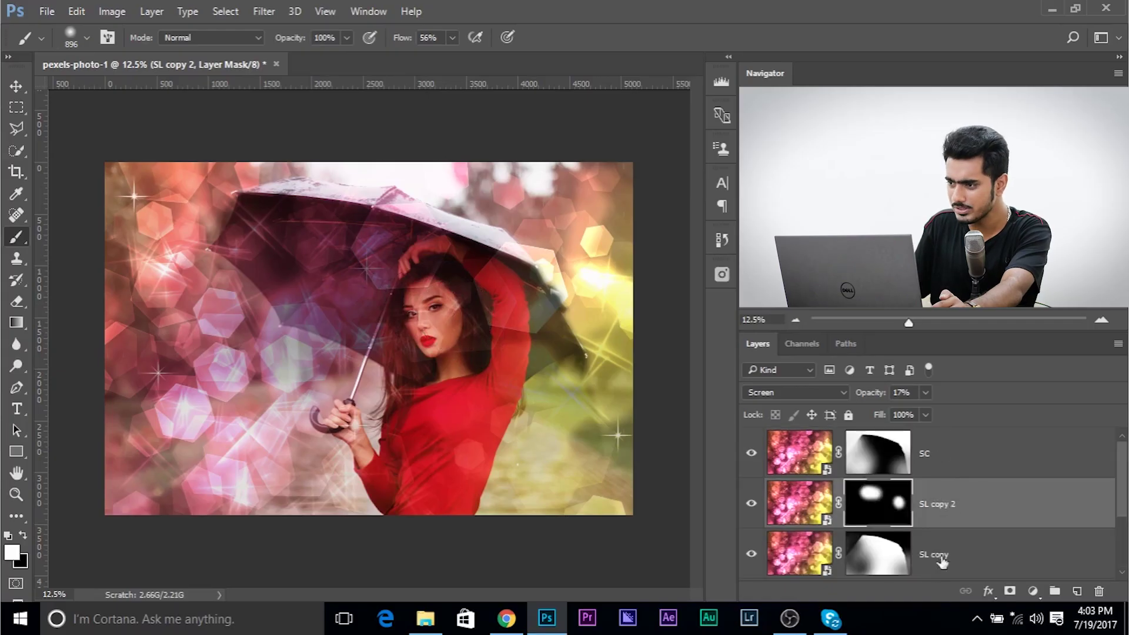
Step: Group SL and SL copy into Group 1 and add a layer mask to the group
{"action": "left_click", "coordinate": [965, 460]}
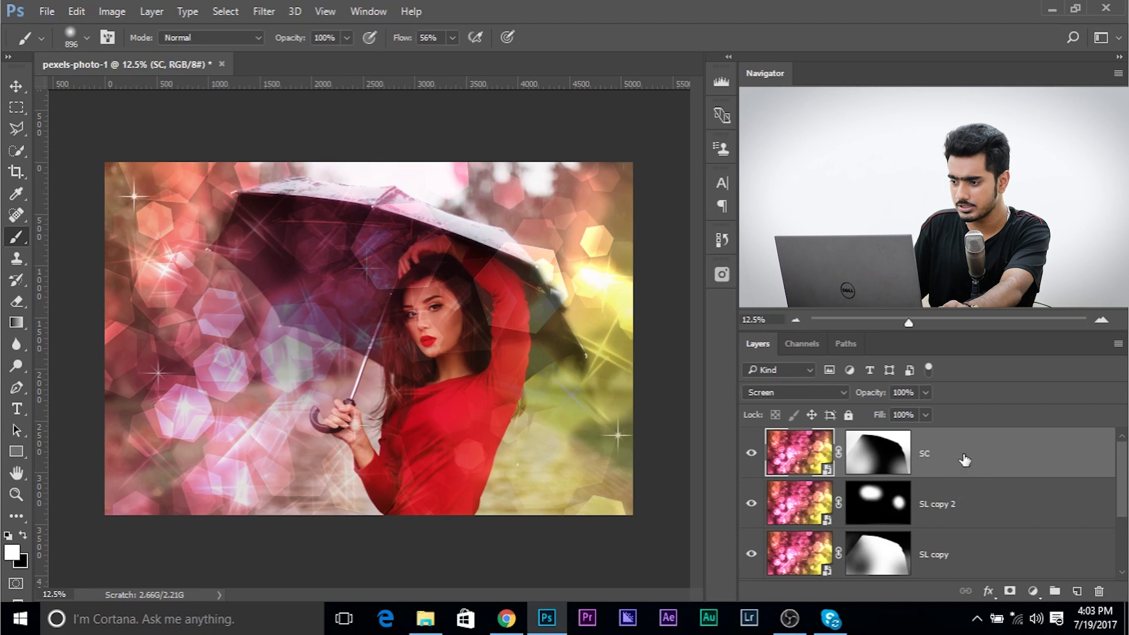
{"action": "scroll", "coordinate": [964, 460], "scroll_direction": "down", "scroll_amount": 2}
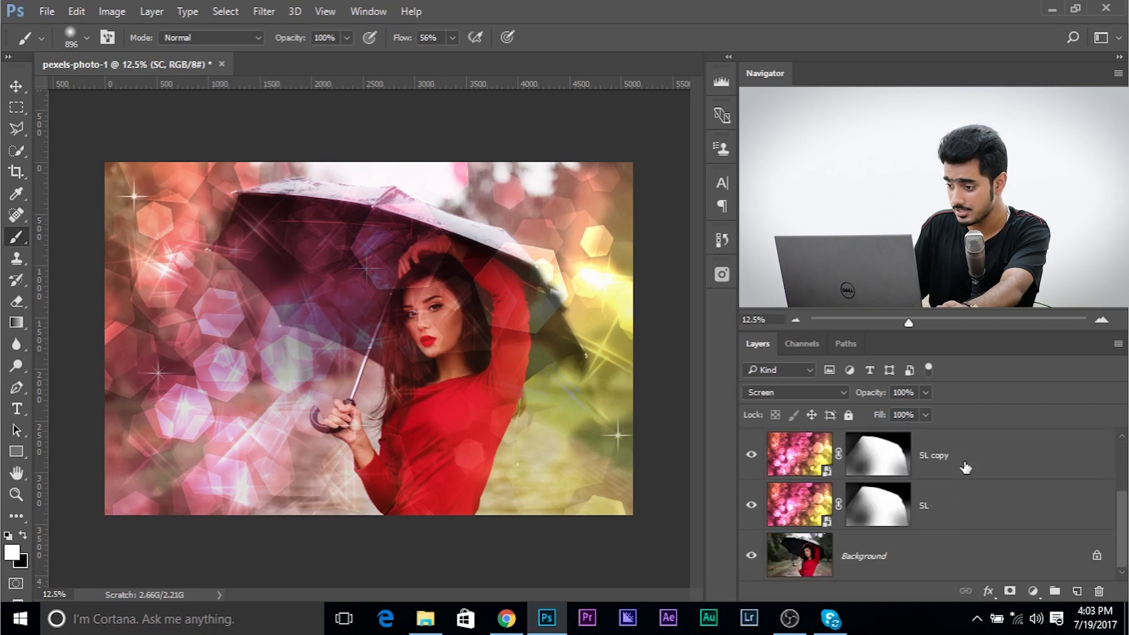
{"action": "left_click", "coordinate": [966, 509], "text": "shift"}
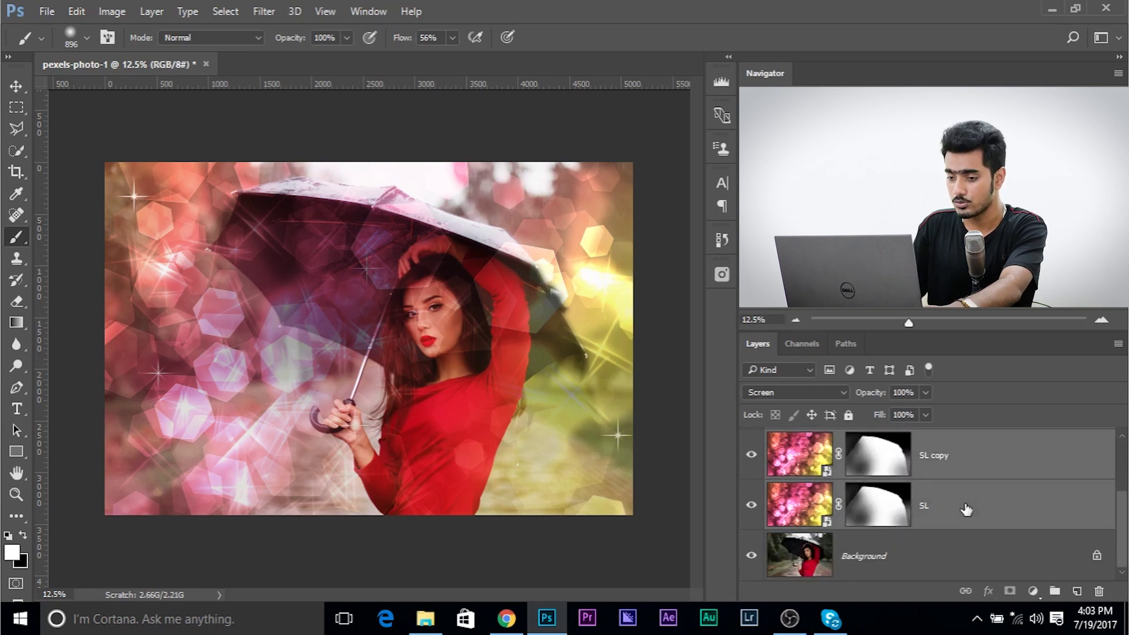
{"action": "key", "text": "ctrl+g"}
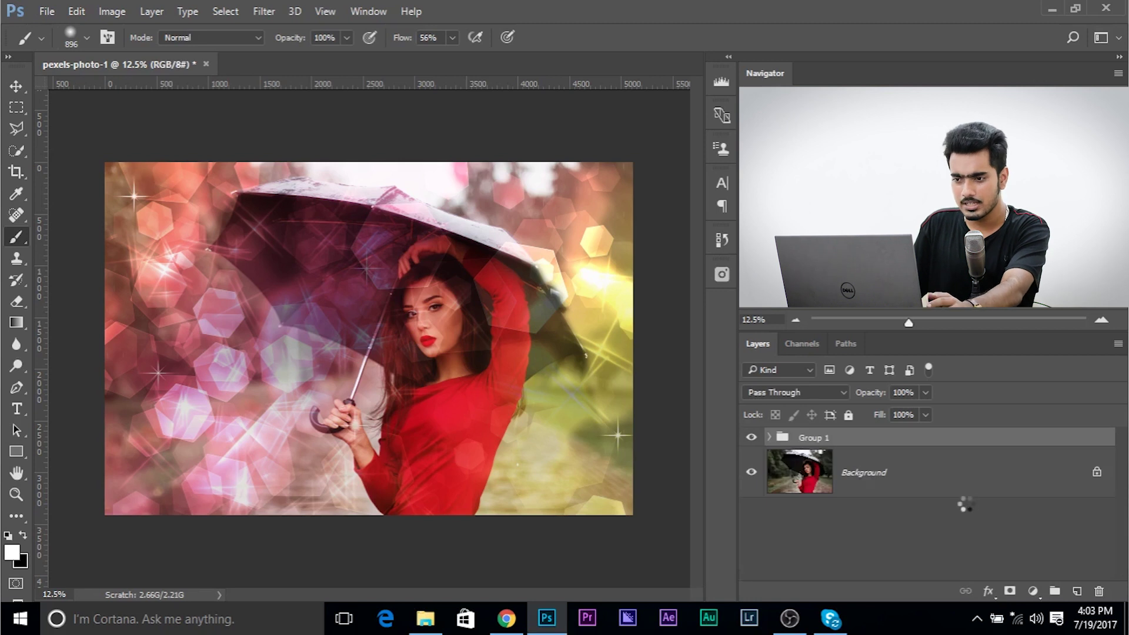
{"action": "left_click", "coordinate": [1011, 592]}
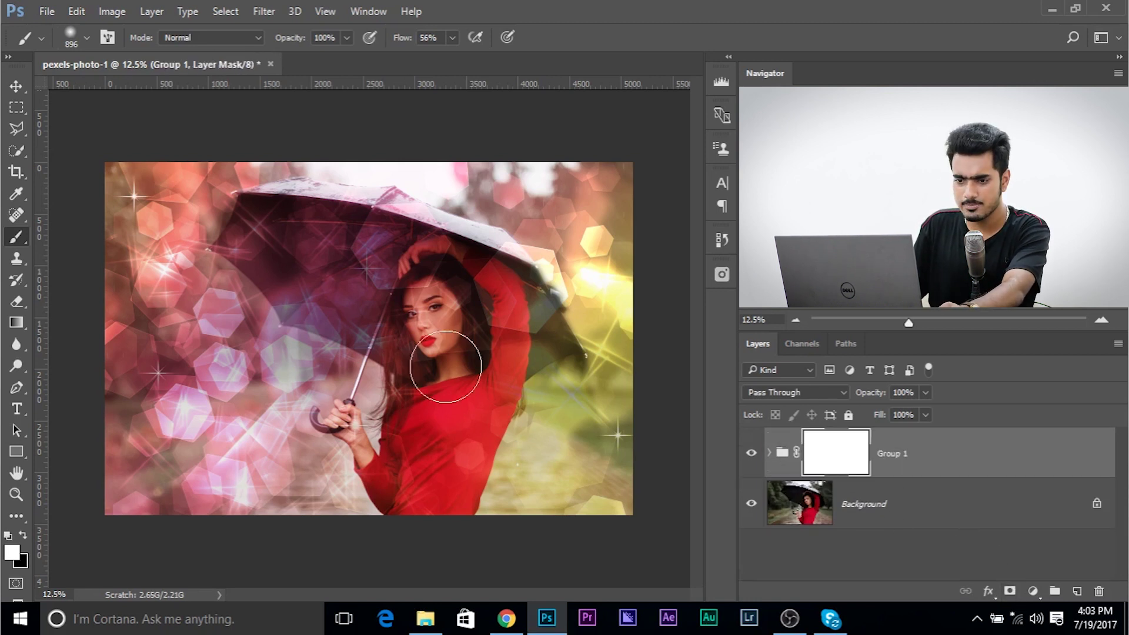
Step: Paint black at 20% flow on the group mask to fade bokeh over the face and chest
{"action": "key", "text": "x"}
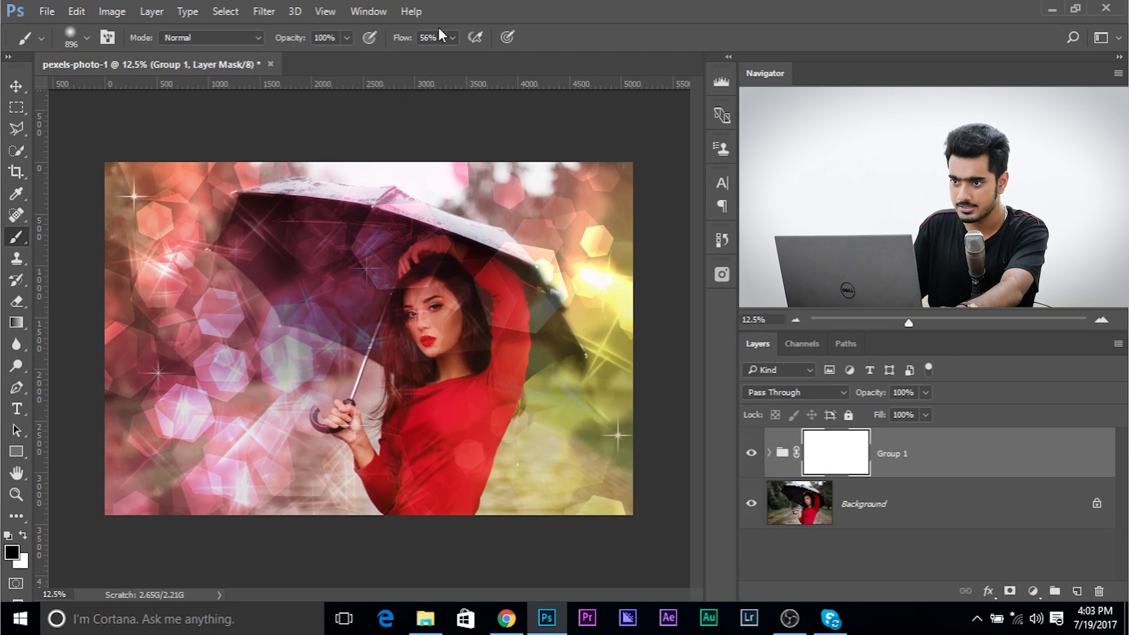
{"action": "type", "text": "20"}
{"action": "key", "text": "Return"}
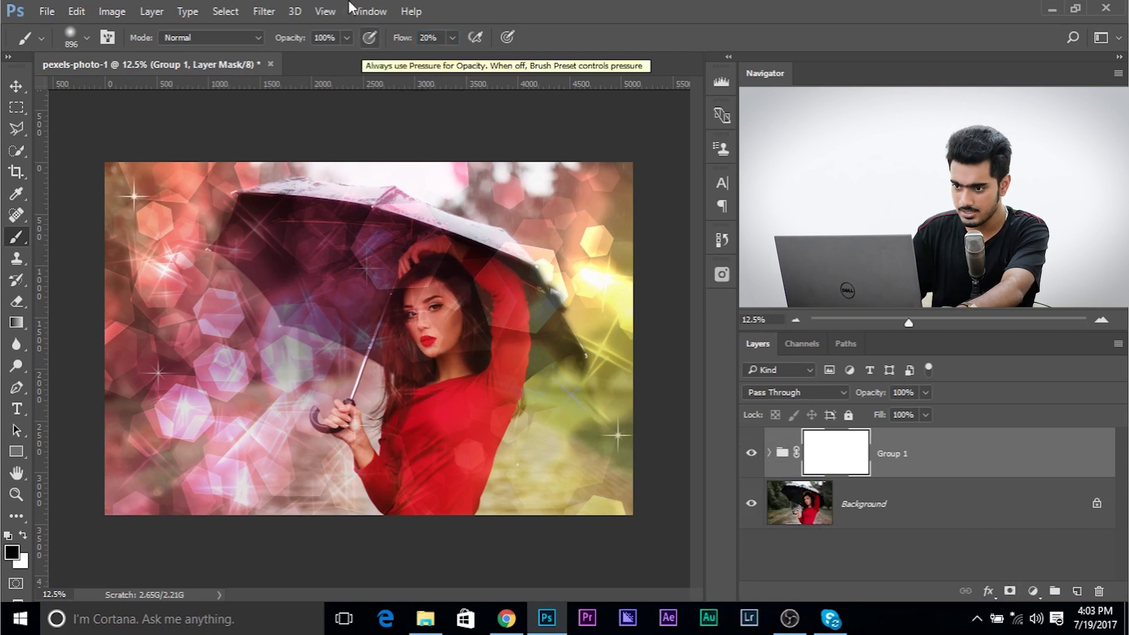
{"action": "left_click", "coordinate": [432, 343]}
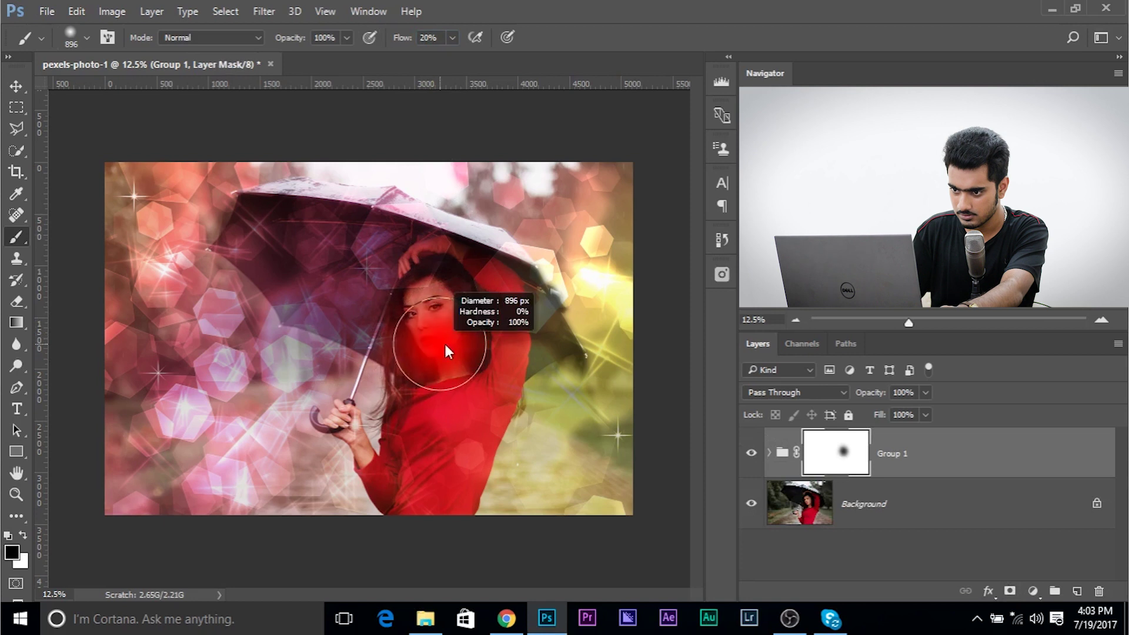
{"action": "key", "text": "bracketright"}
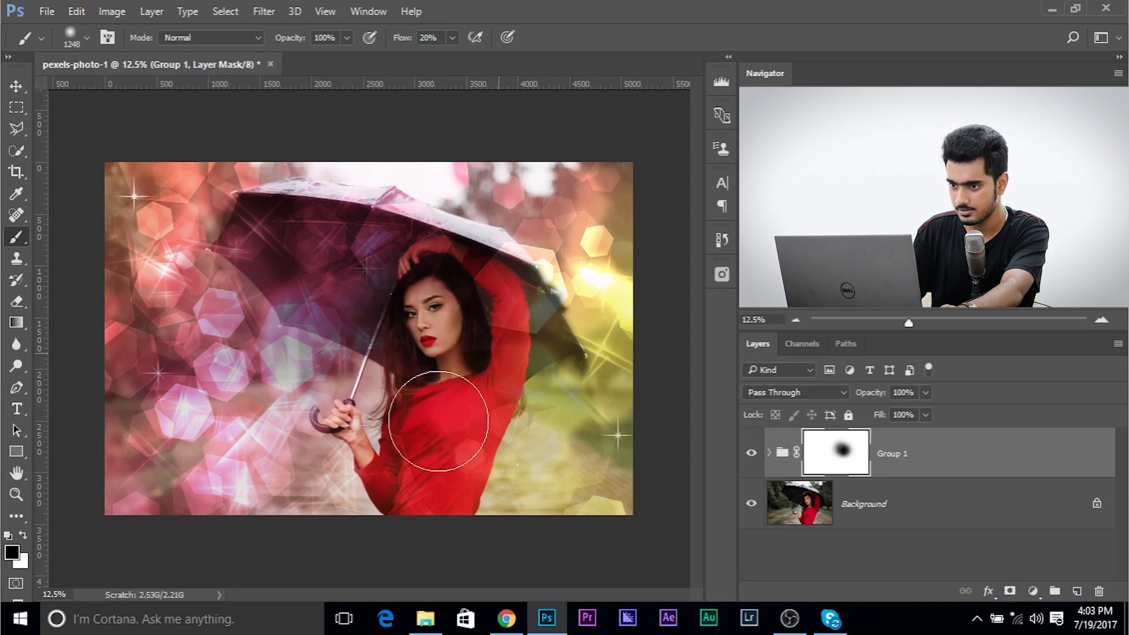
{"action": "left_click", "coordinate": [443, 441]}
{"action": "key", "text": "bracketleft"}
{"action": "key", "text": "bracketleft"}
{"action": "key", "text": "bracketleft"}
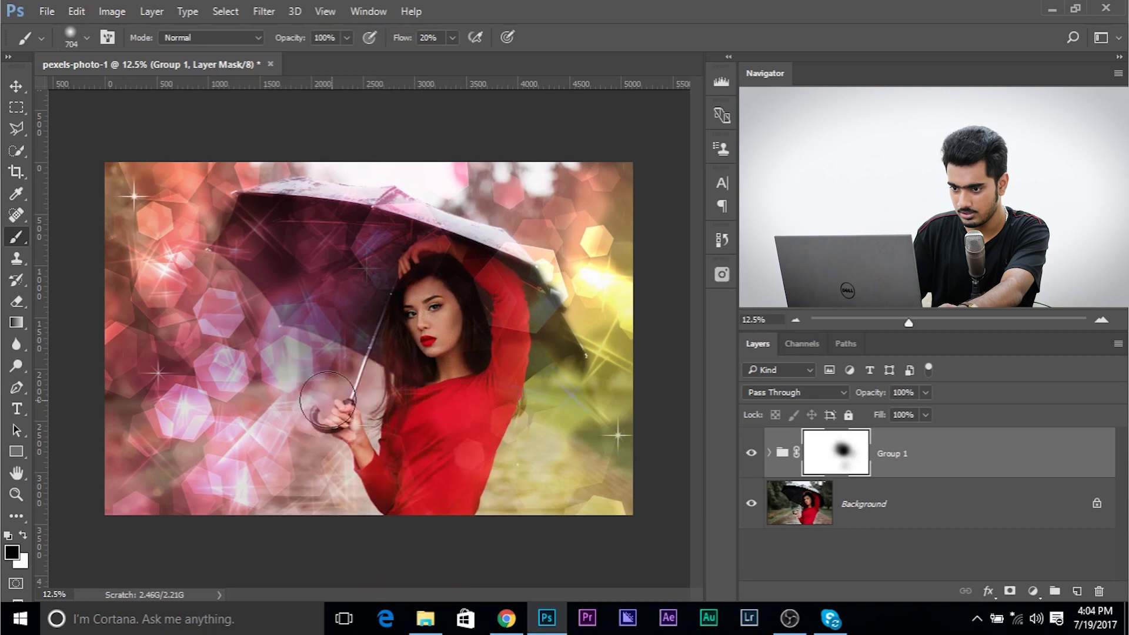
{"action": "key", "text": "bracketright"}
{"action": "key", "text": "bracketright"}
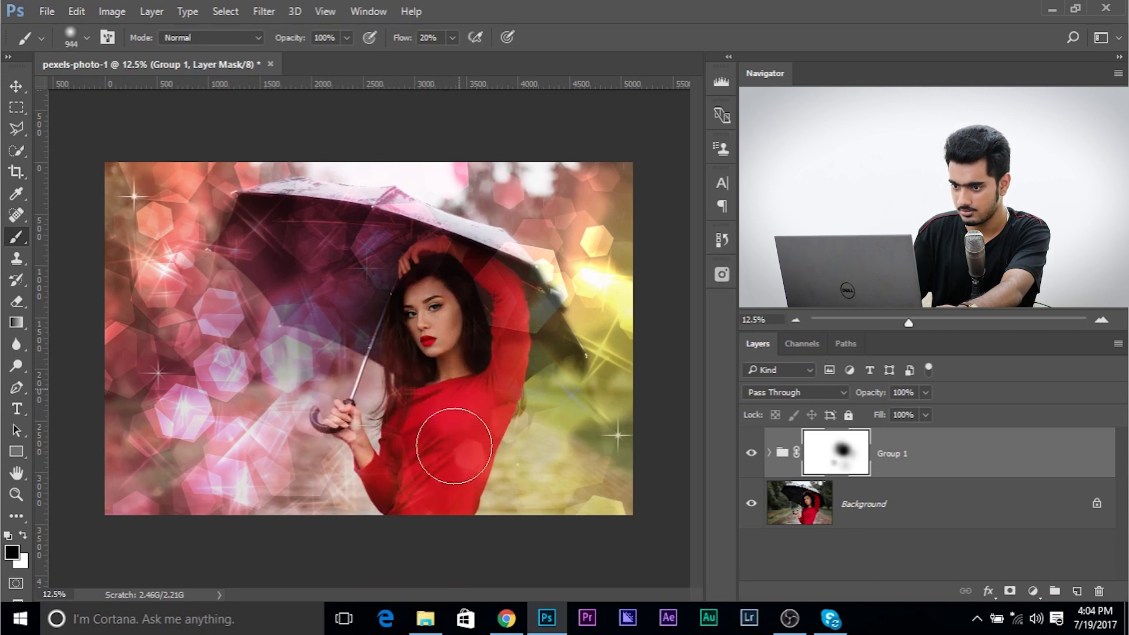
Step: Compare with the photo, then paint white at 1120 px to restore some bokeh over face and hair
{"action": "left_click", "coordinate": [752, 454]}
{"action": "left_click", "coordinate": [751, 454]}
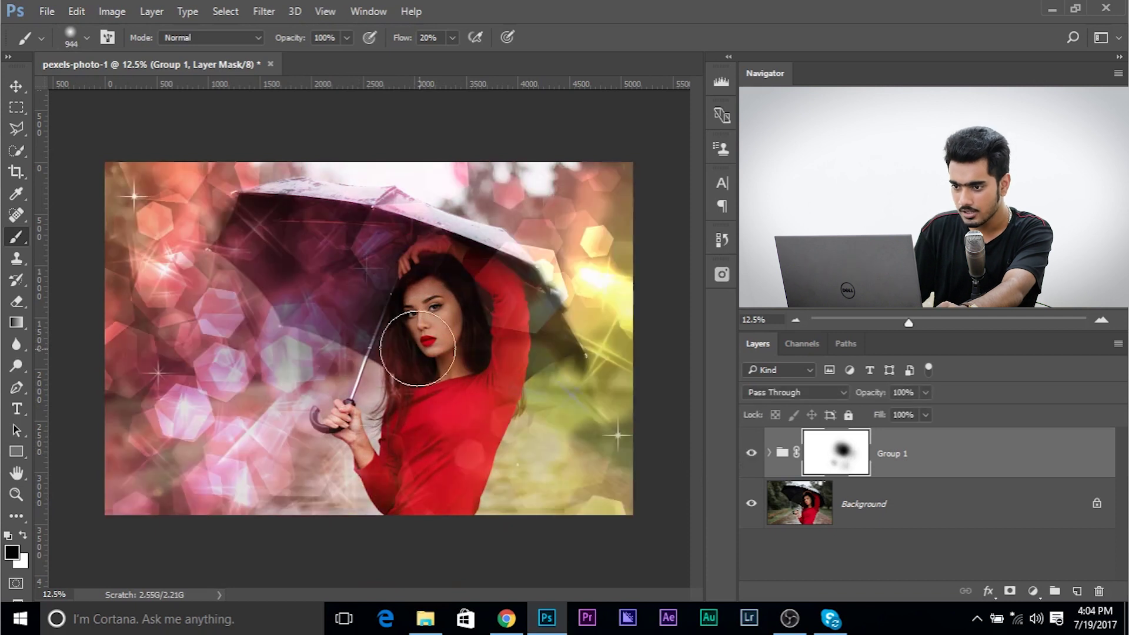
{"action": "key", "text": "bracketright"}
{"action": "key", "text": "x"}
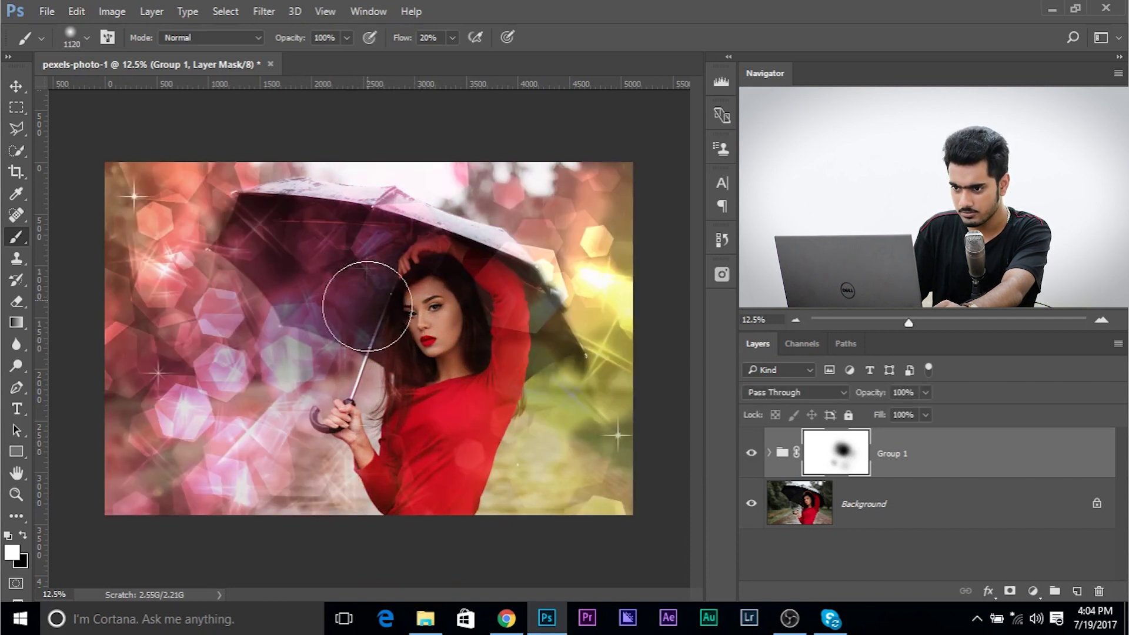
{"action": "mouse_move", "coordinate": [367, 307]}
{"action": "left_mouse_down"}
{"action": "mouse_move", "coordinate": [397, 367]}
{"action": "mouse_move", "coordinate": [391, 355]}
{"action": "mouse_move", "coordinate": [520, 301]}
{"action": "mouse_move", "coordinate": [477, 301]}
{"action": "left_mouse_up"}
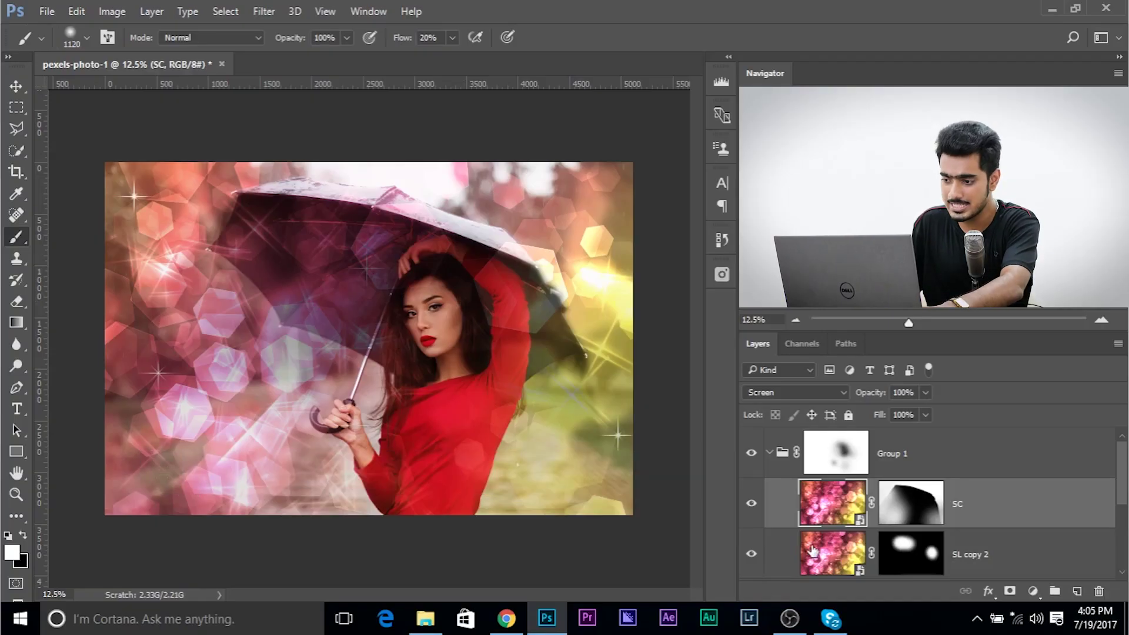
Step: Scale the SC bokeh layer up to 104.62% and commit it
{"action": "key", "text": "ctrl+t"}
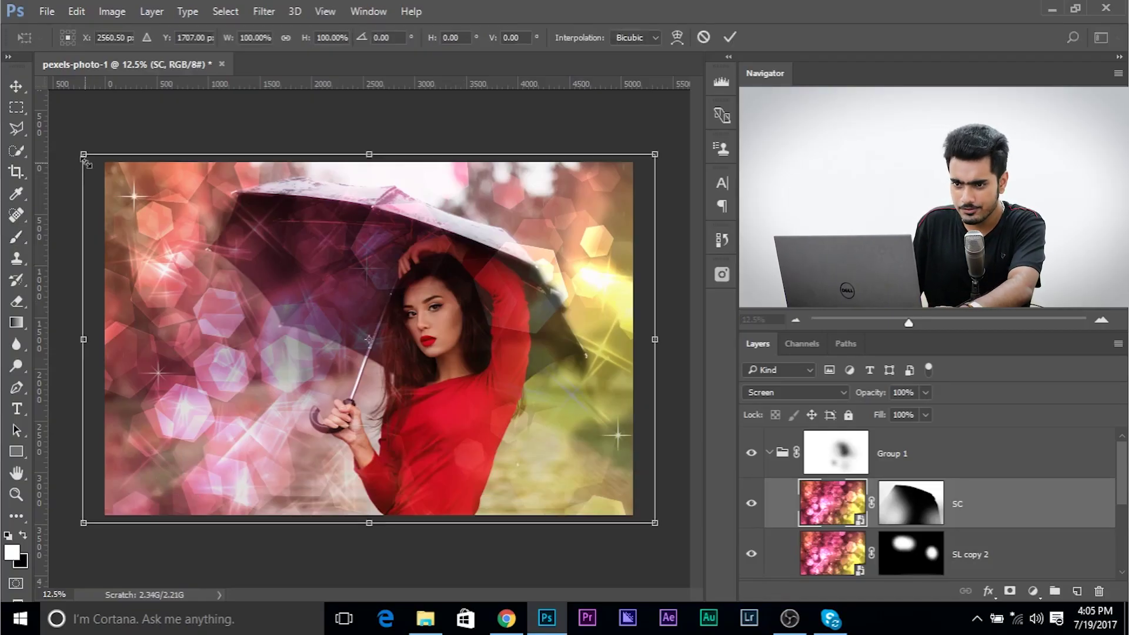
{"action": "left_click_drag", "start_coordinate": [84, 154], "coordinate": [66, 129]}
{"action": "key", "text": "b"}
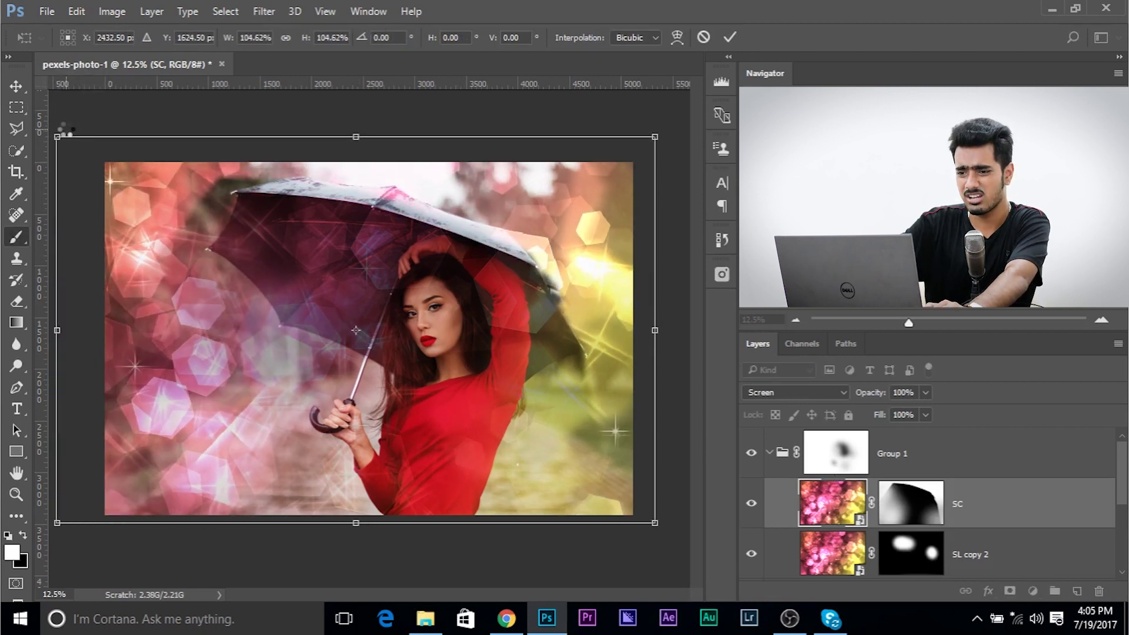
{"action": "key", "text": "Return"}
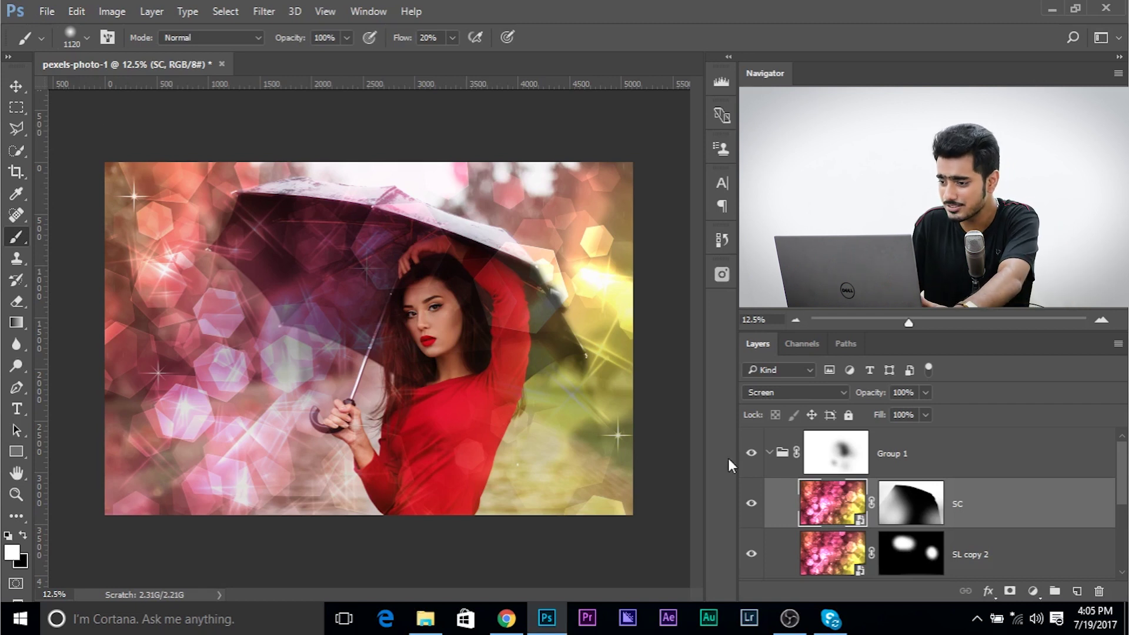
Step: Zoom out, enlarge the SC bokeh layer slightly, and resize its mask to match
{"action": "left_click", "coordinate": [904, 509]}
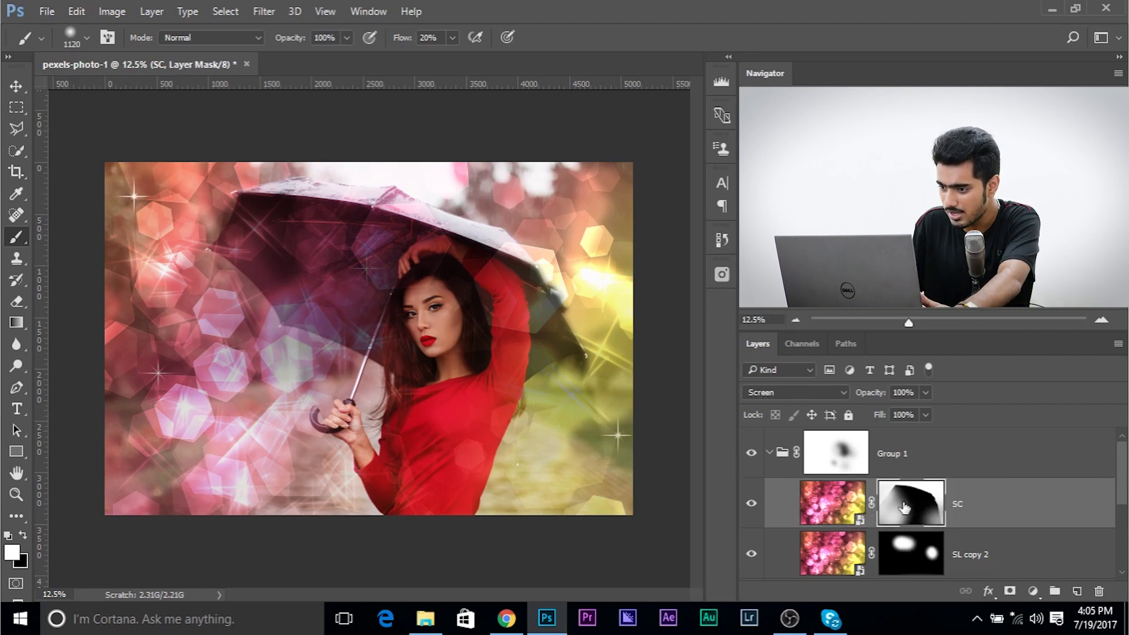
{"action": "left_click", "coordinate": [856, 510]}
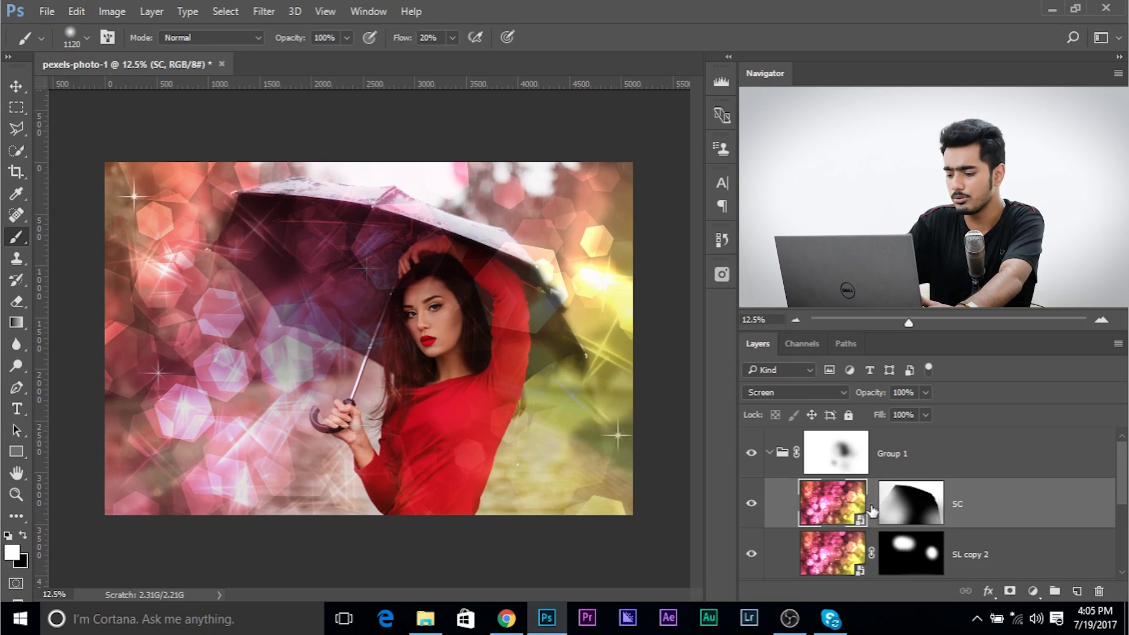
{"action": "key", "text": "ctrl+minus"}
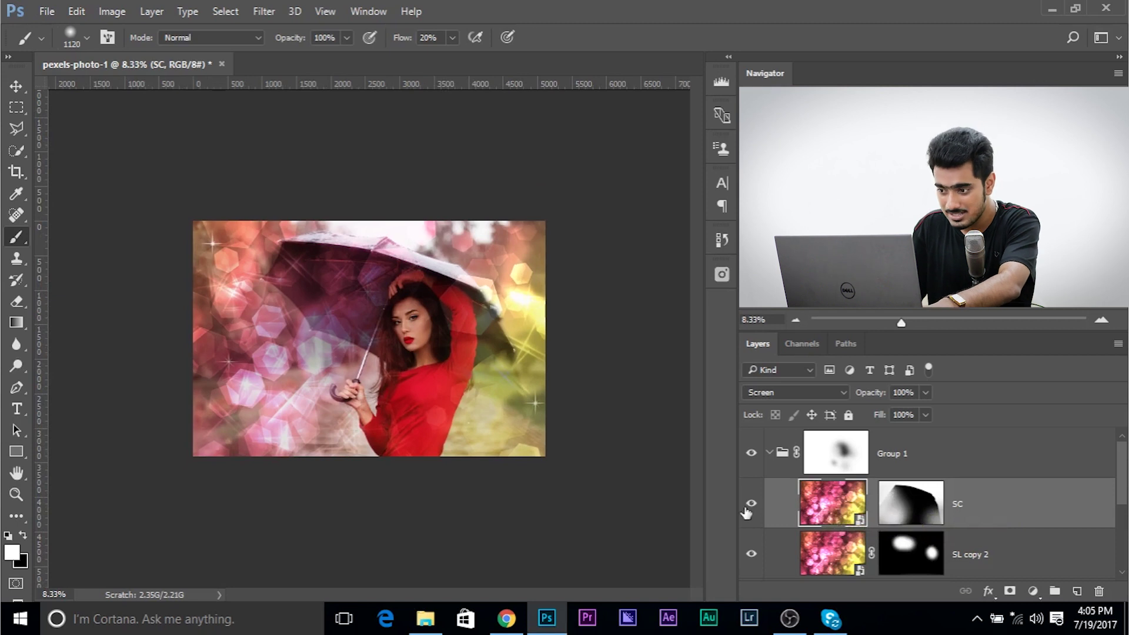
{"action": "key", "text": "ctrl+t"}
{"action": "mouse_move", "coordinate": [177, 215]}
{"action": "left_mouse_down"}
{"action": "mouse_move", "coordinate": [146, 201]}
{"action": "mouse_move", "coordinate": [160, 204]}
{"action": "left_mouse_up"}
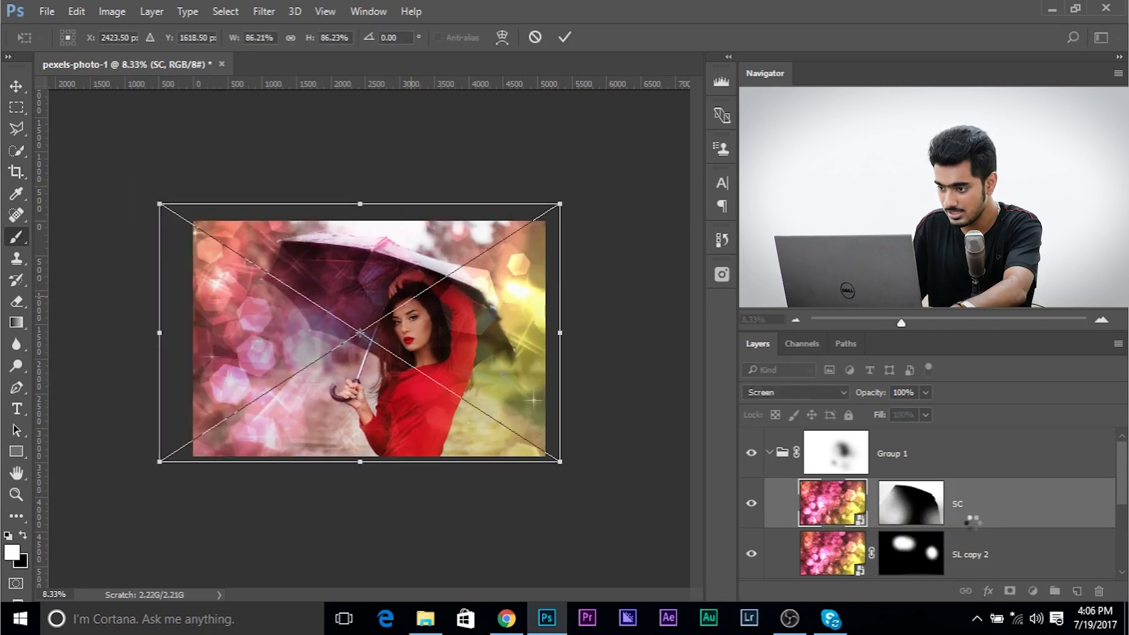
{"action": "key", "text": "Return"}
{"action": "left_click", "coordinate": [919, 515]}
{"action": "key", "text": "ctrl+t"}
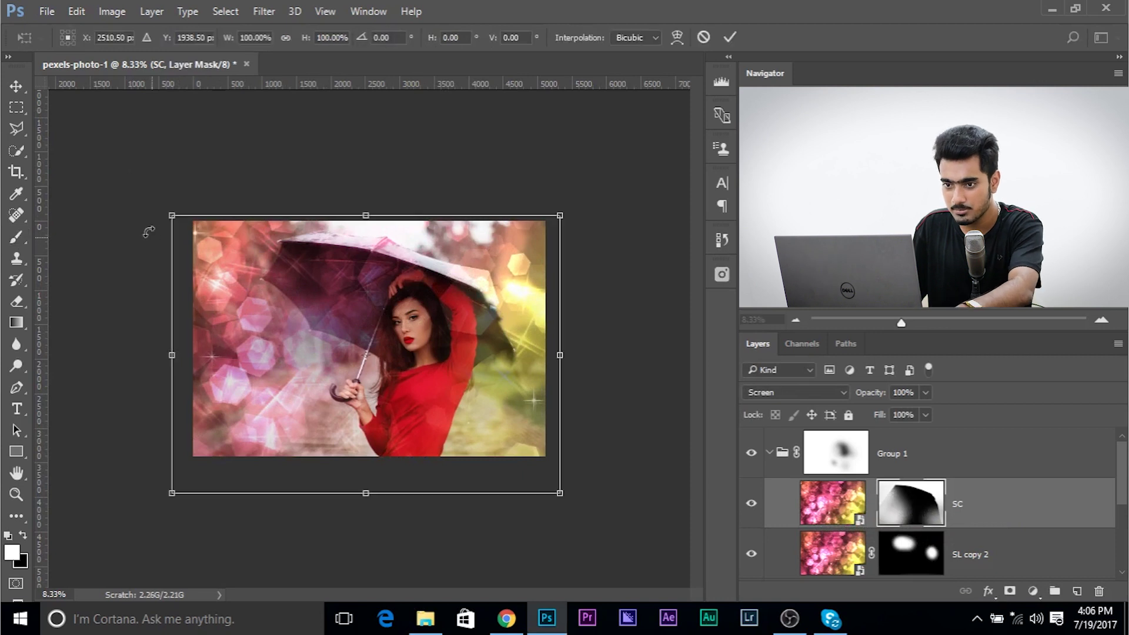
{"action": "left_click_drag", "start_coordinate": [168, 214], "coordinate": [167, 209]}
{"action": "key", "text": "Return"}
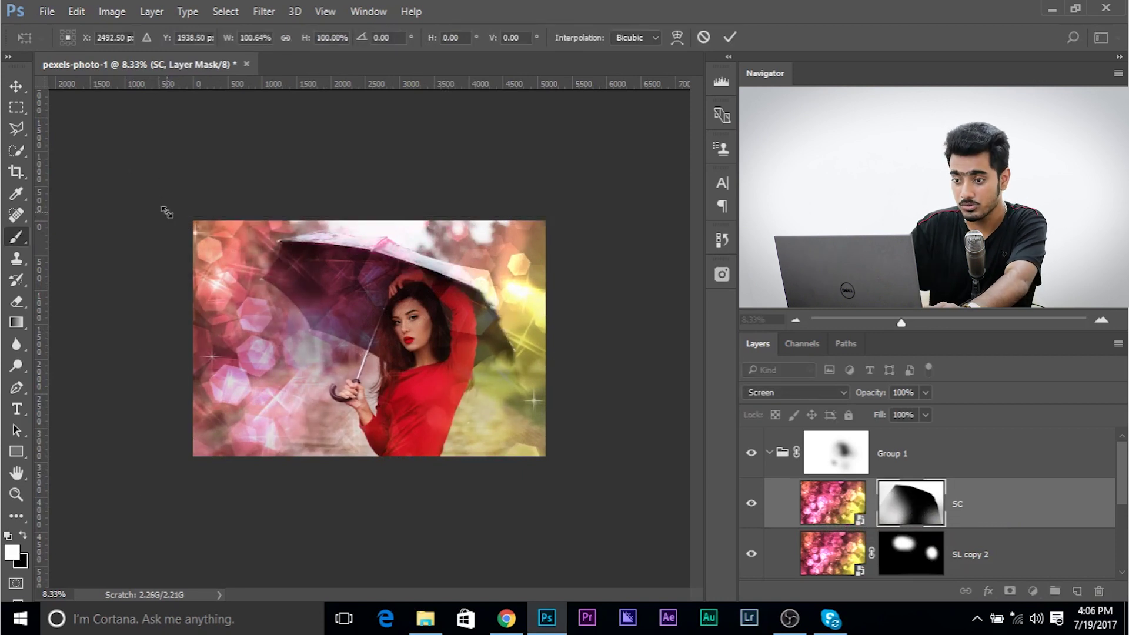
Step: Enlarge the SC bokeh layer to about 111%, shift it right and down, and commit
{"action": "left_click", "coordinate": [831, 507]}
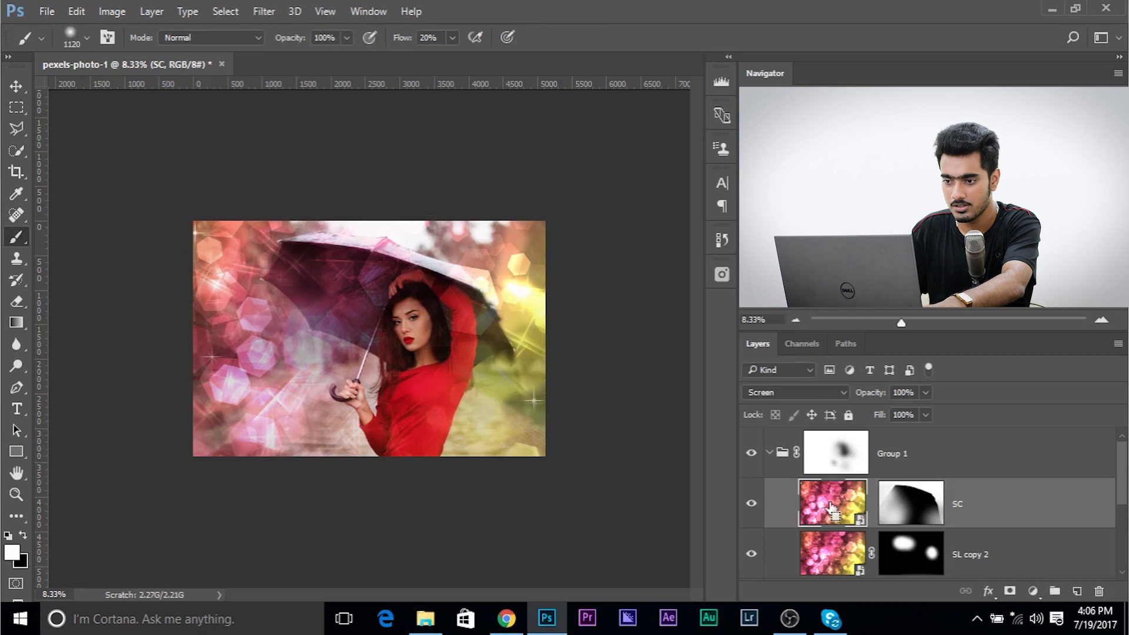
{"action": "key", "text": "ctrl+t"}
{"action": "left_click_drag", "start_coordinate": [163, 199], "coordinate": [50, 130]}
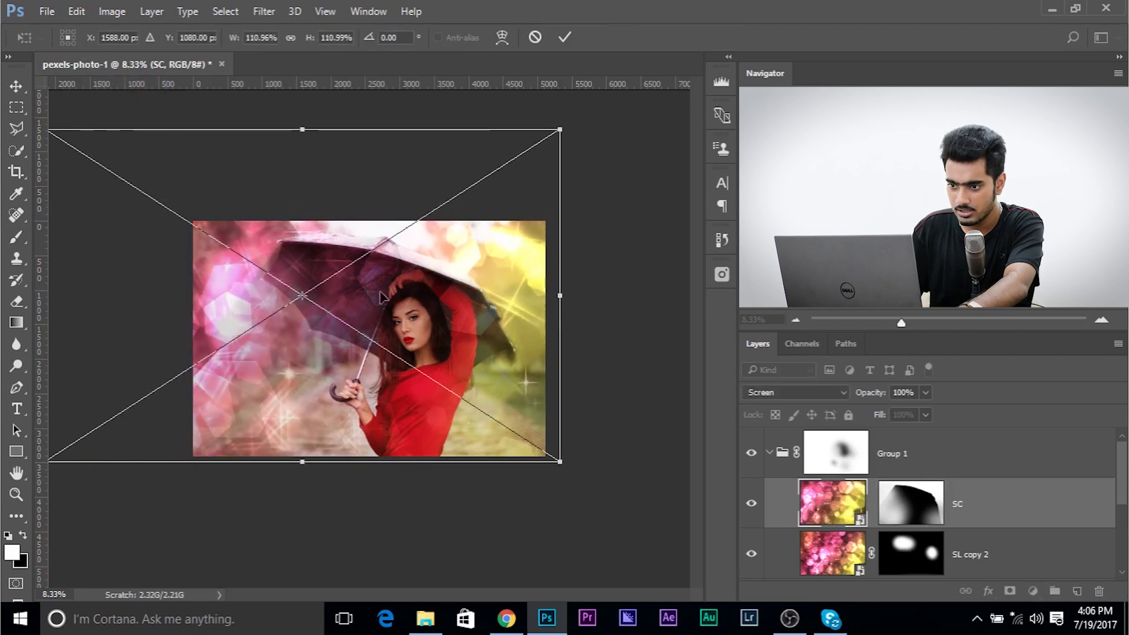
{"action": "mouse_move", "coordinate": [395, 297]}
{"action": "left_mouse_down"}
{"action": "mouse_move", "coordinate": [452, 271]}
{"action": "mouse_move", "coordinate": [456, 339]}
{"action": "mouse_move", "coordinate": [438, 337]}
{"action": "mouse_move", "coordinate": [485, 375]}
{"action": "mouse_move", "coordinate": [390, 344]}
{"action": "mouse_move", "coordinate": [389, 310]}
{"action": "mouse_move", "coordinate": [492, 377]}
{"action": "mouse_move", "coordinate": [499, 423]}
{"action": "mouse_move", "coordinate": [538, 379]}
{"action": "mouse_move", "coordinate": [600, 388]}
{"action": "mouse_move", "coordinate": [371, 347]}
{"action": "mouse_move", "coordinate": [403, 302]}
{"action": "mouse_move", "coordinate": [398, 291]}
{"action": "left_mouse_up"}
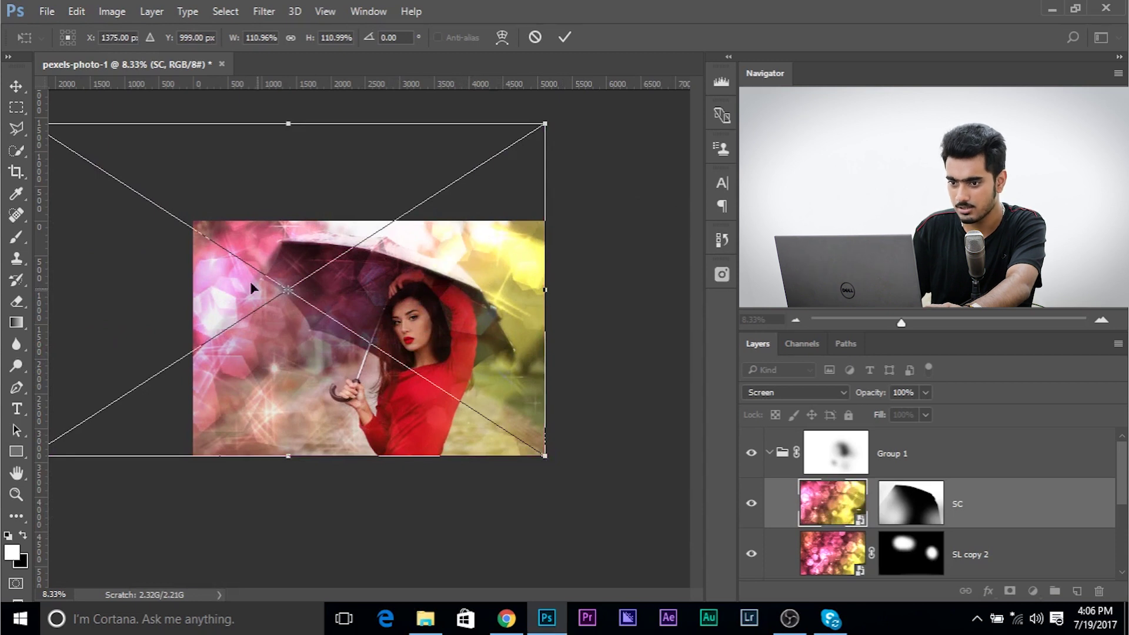
{"action": "key", "text": "b"}
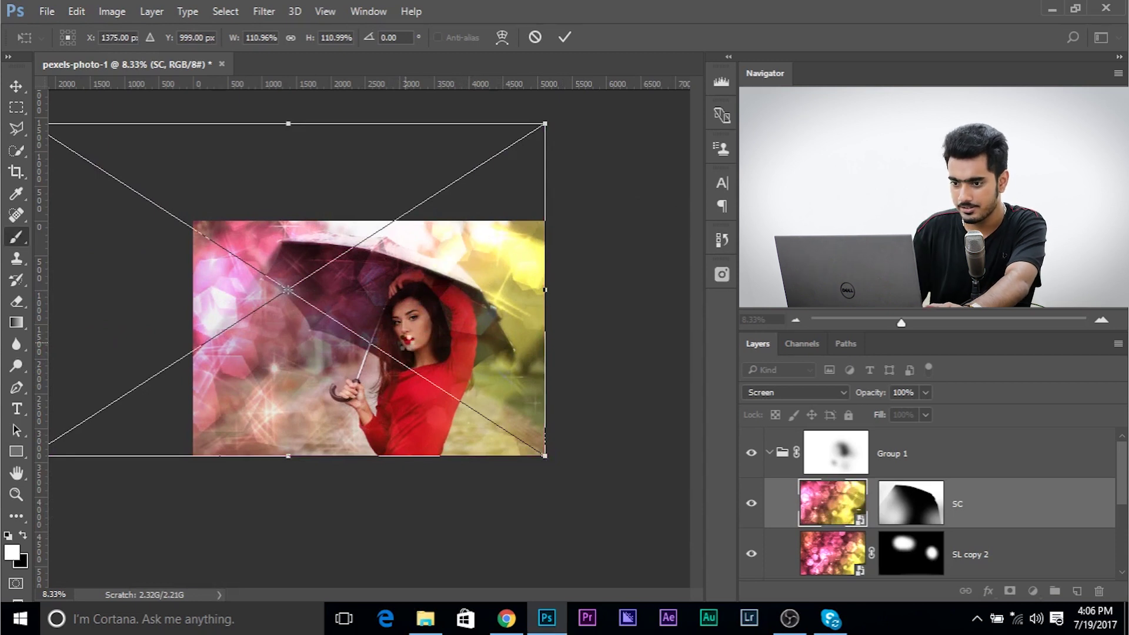
{"action": "key", "text": "Return"}
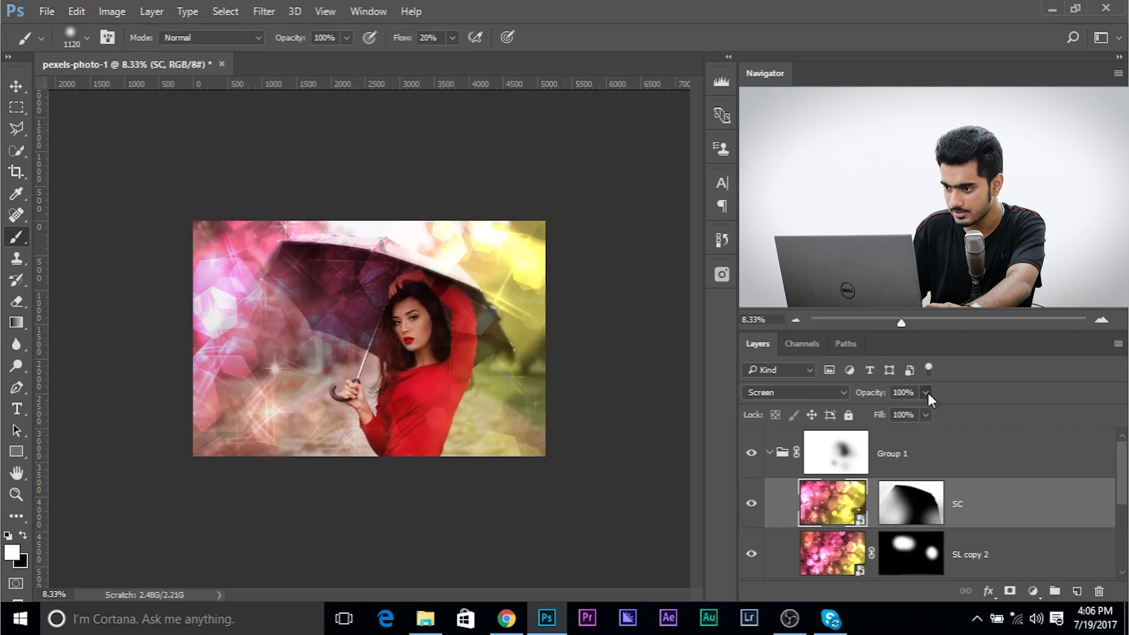
Step: Test SC opacity, then drop out its dark bokeh with a split Blend If slider
{"action": "left_click_drag", "start_coordinate": [927, 393], "coordinate": [908, 411]}
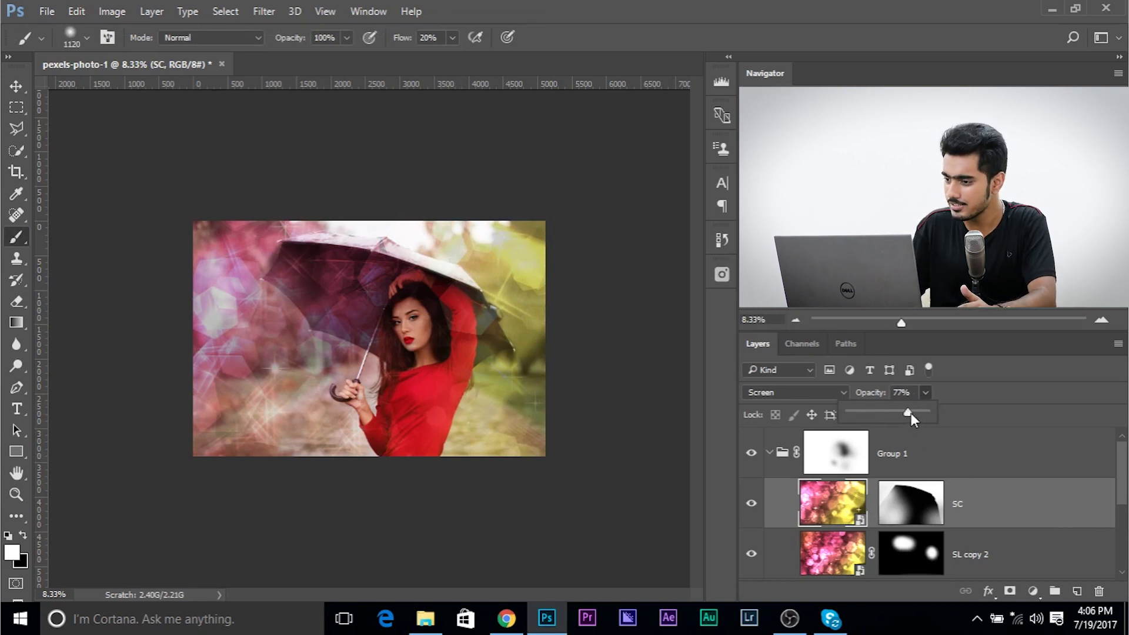
{"action": "left_click_drag", "start_coordinate": [912, 413], "coordinate": [941, 408]}
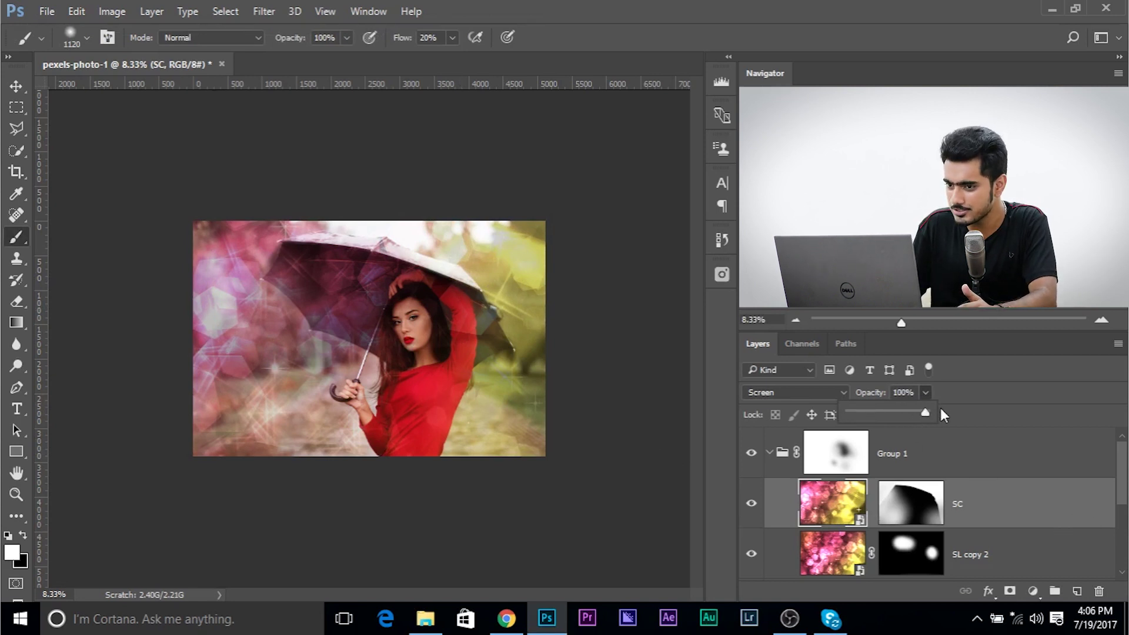
{"action": "double_click", "coordinate": [1002, 503]}
{"action": "left_click_drag", "start_coordinate": [441, 204], "coordinate": [746, 223]}
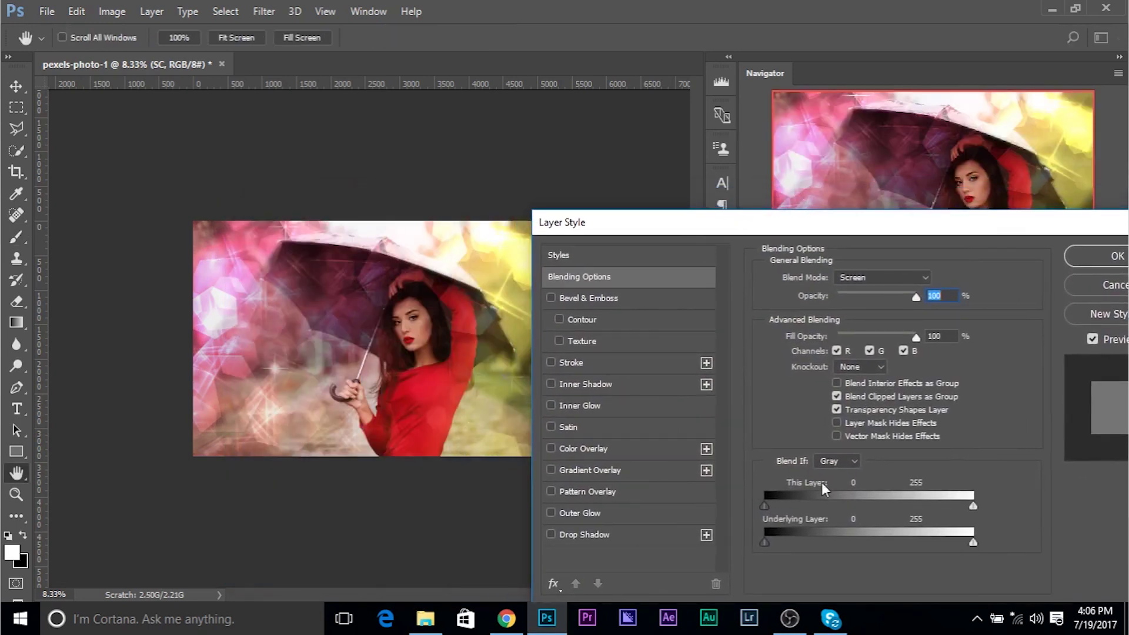
{"action": "left_click_drag", "start_coordinate": [764, 507], "coordinate": [813, 506]}
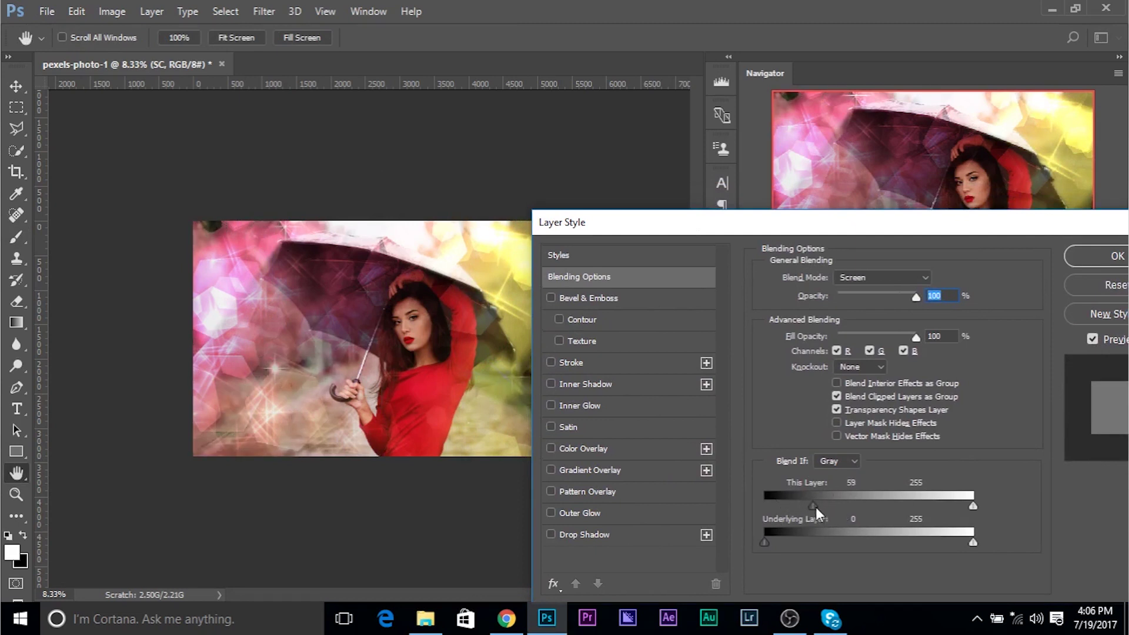
{"action": "left_click", "coordinate": [815, 507], "text": "alt"}
{"action": "left_click_drag", "start_coordinate": [828, 507], "coordinate": [779, 504]}
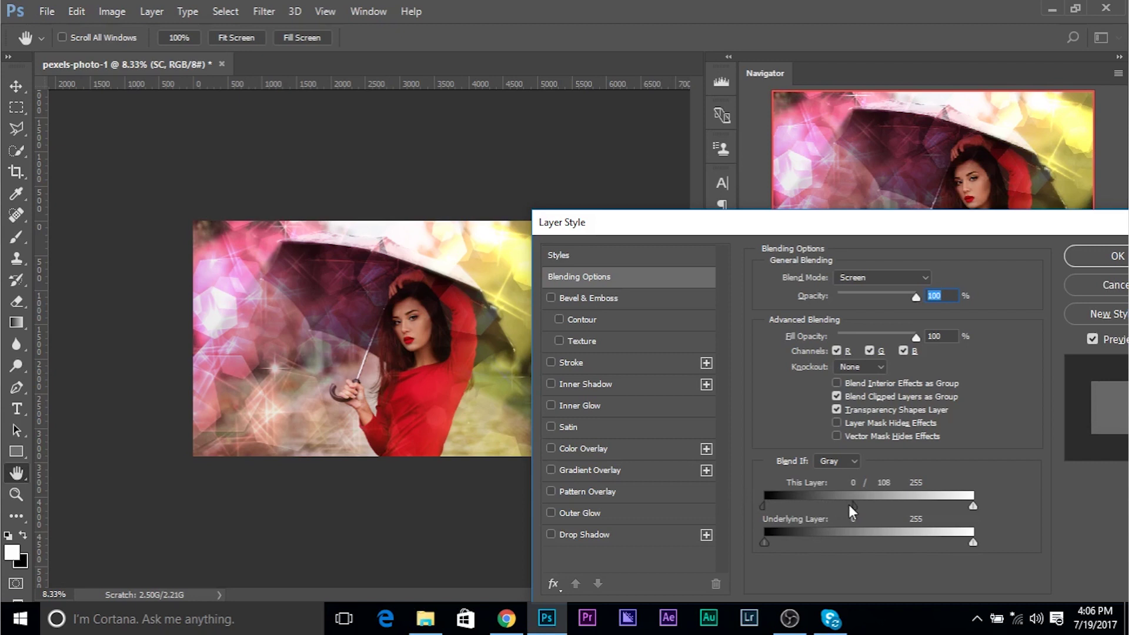
{"action": "left_click_drag", "start_coordinate": [849, 505], "coordinate": [808, 503]}
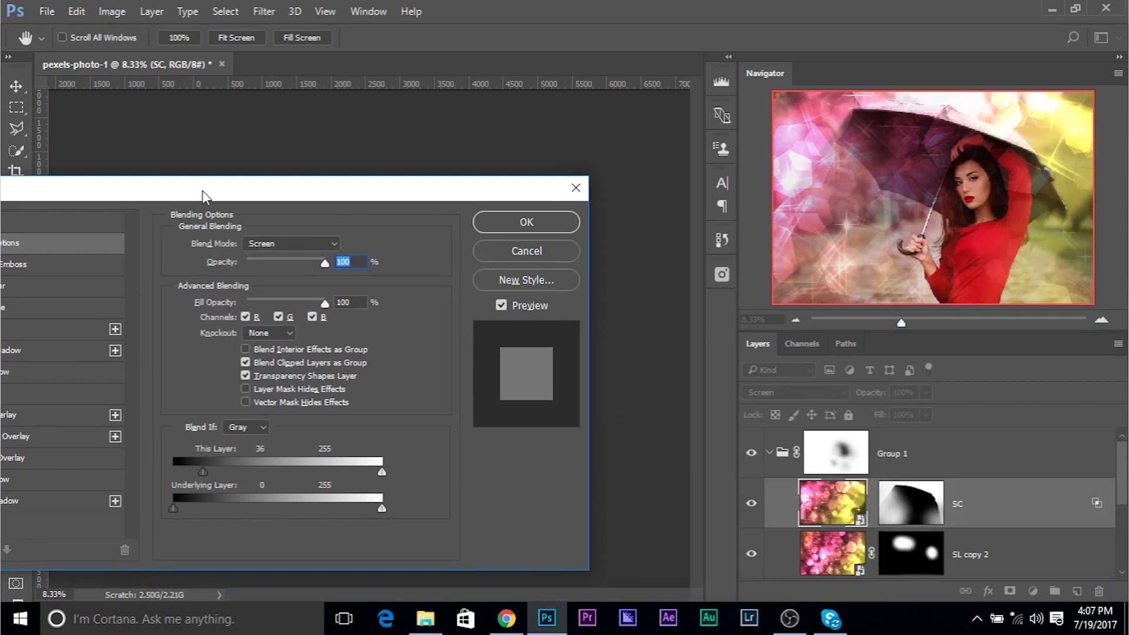
Step: Settle the SC This Layer Blend If range at 0/73 and confirm
{"action": "left_click_drag", "start_coordinate": [201, 195], "coordinate": [771, 202]}
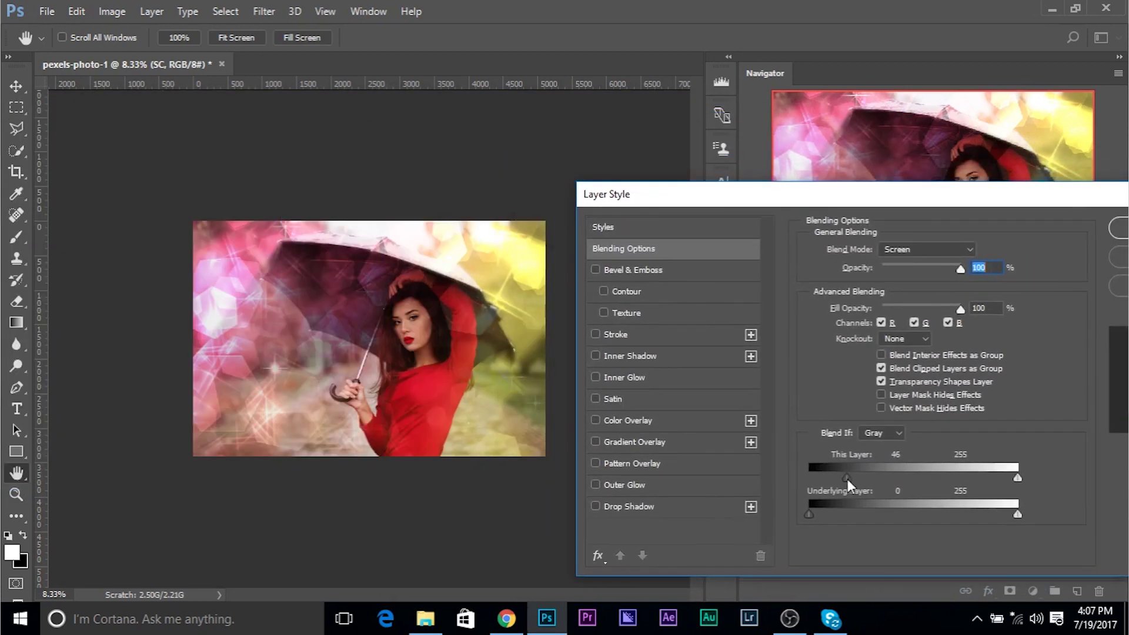
{"action": "left_click_drag", "start_coordinate": [856, 488], "coordinate": [866, 484]}
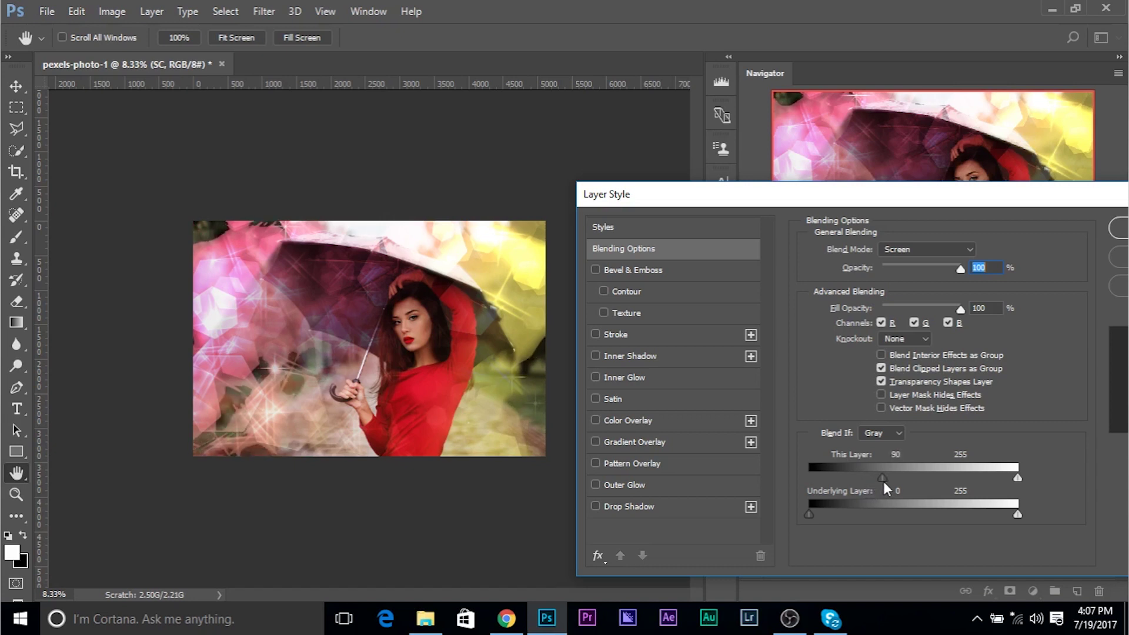
{"action": "left_click_drag", "start_coordinate": [867, 489], "coordinate": [809, 484]}
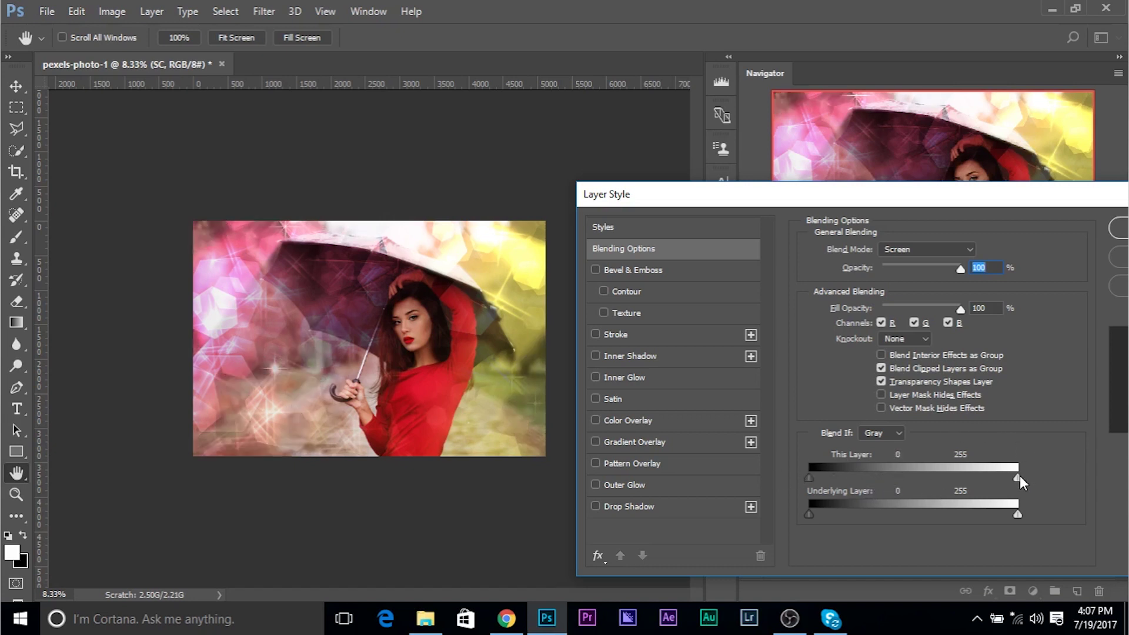
{"action": "mouse_move", "coordinate": [1019, 478]}
{"action": "left_mouse_down"}
{"action": "mouse_move", "coordinate": [974, 479]}
{"action": "mouse_move", "coordinate": [1018, 478]}
{"action": "left_mouse_up"}
{"action": "left_click_drag", "start_coordinate": [810, 478], "coordinate": [874, 492]}
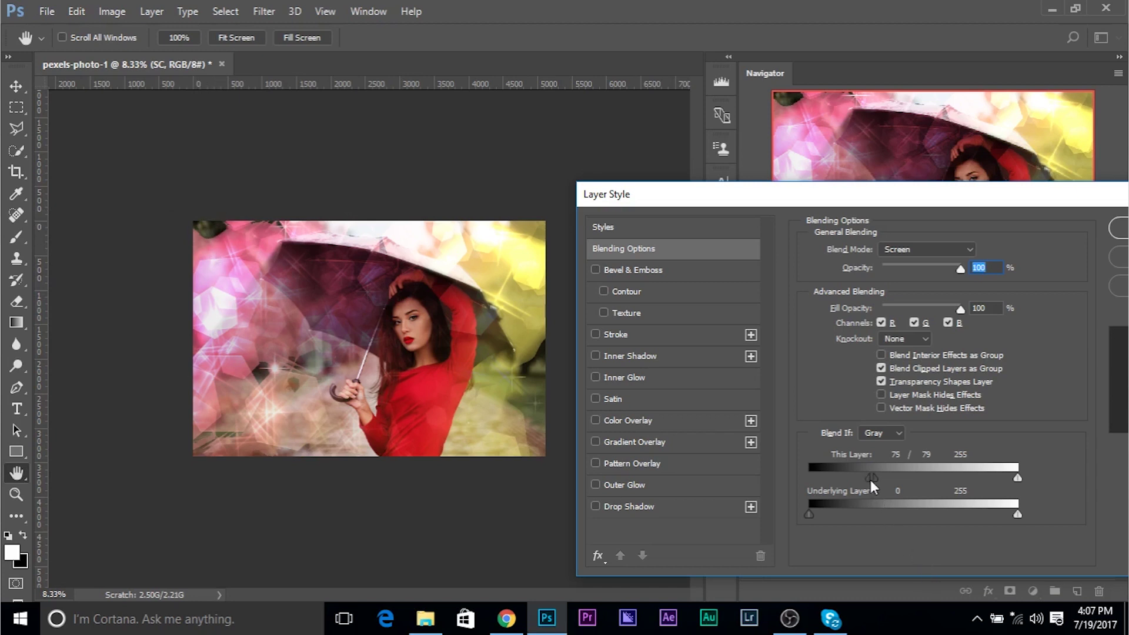
{"action": "mouse_move", "coordinate": [870, 480]}
{"action": "left_mouse_down"}
{"action": "mouse_move", "coordinate": [831, 478]}
{"action": "mouse_move", "coordinate": [923, 475]}
{"action": "mouse_move", "coordinate": [869, 470]}
{"action": "left_mouse_up"}
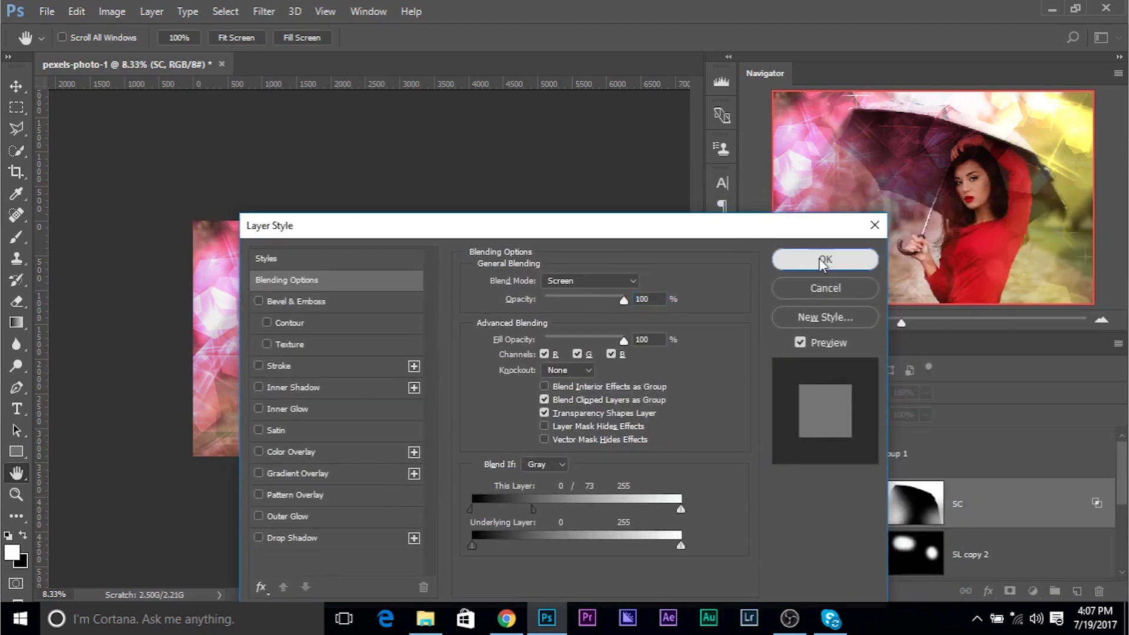
{"action": "left_click", "coordinate": [801, 257]}
{"action": "key", "text": "b"}
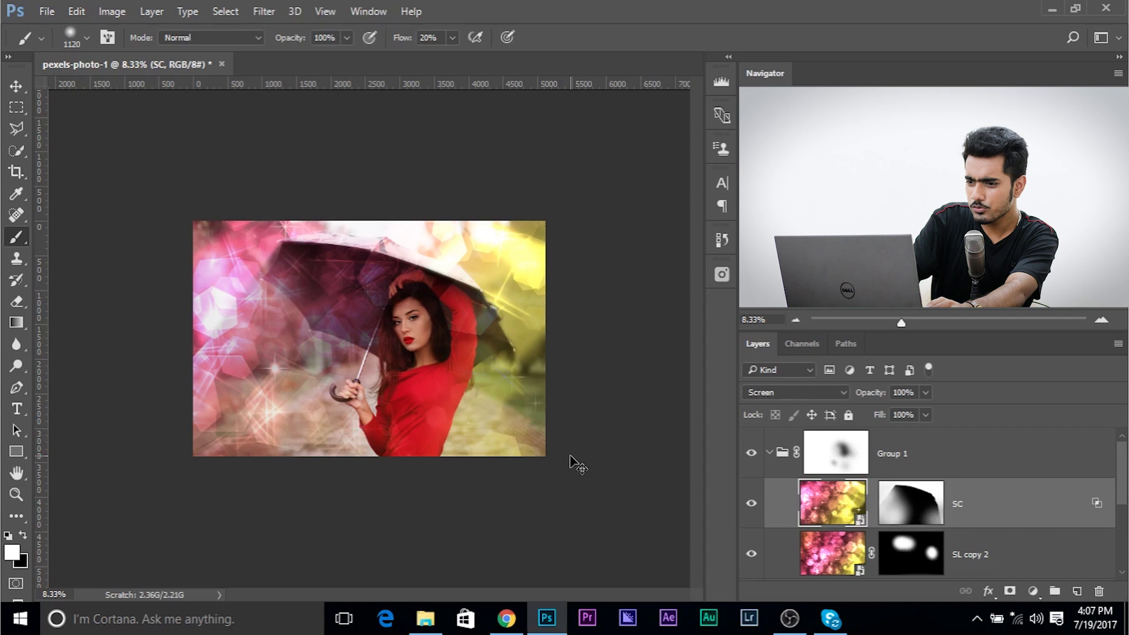
Step: Select the SL copy 2 bokeh layer in Group 1 and raise its opacity to 83%
{"action": "key", "text": "ctrl+plus"}
{"action": "key", "text": "ctrl+minus"}
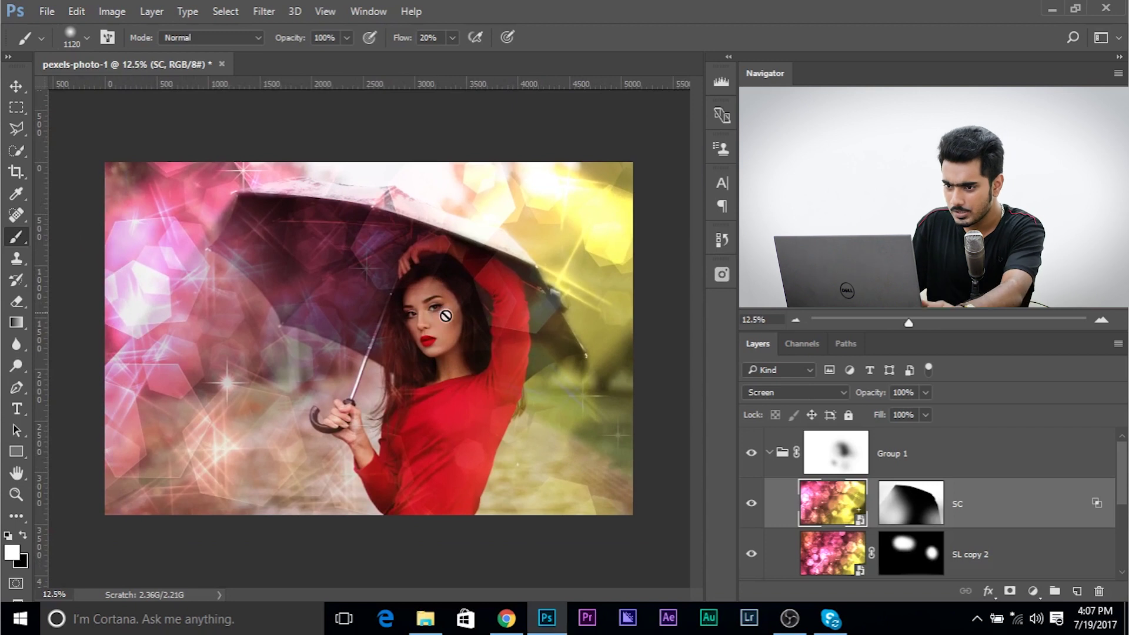
{"action": "left_click", "coordinate": [773, 459]}
{"action": "left_click", "coordinate": [772, 455]}
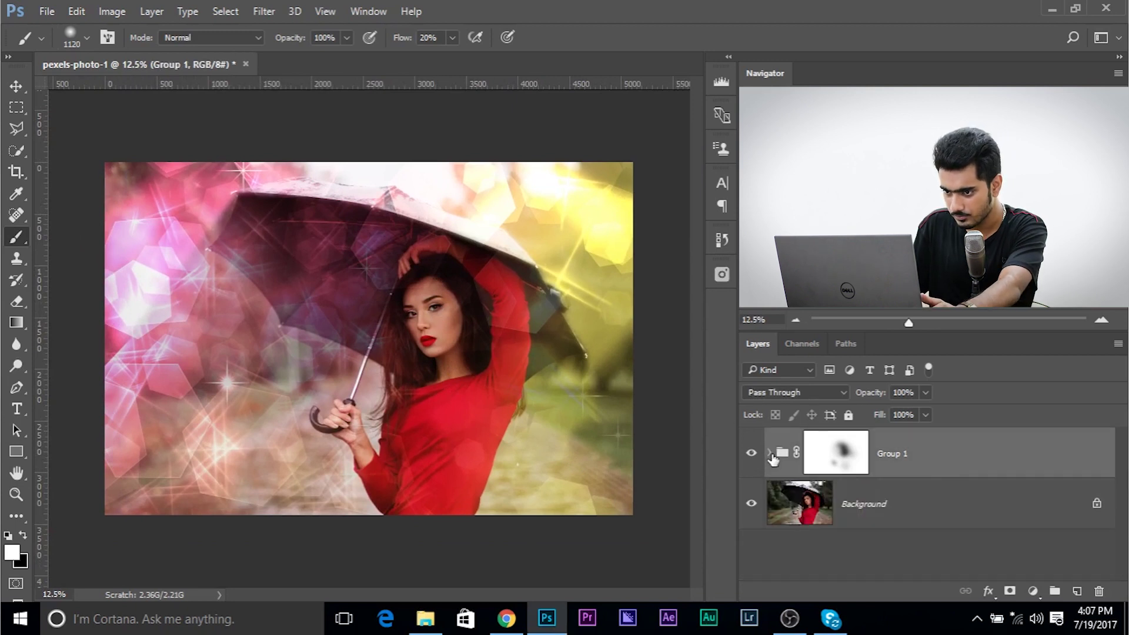
{"action": "left_click", "coordinate": [770, 454]}
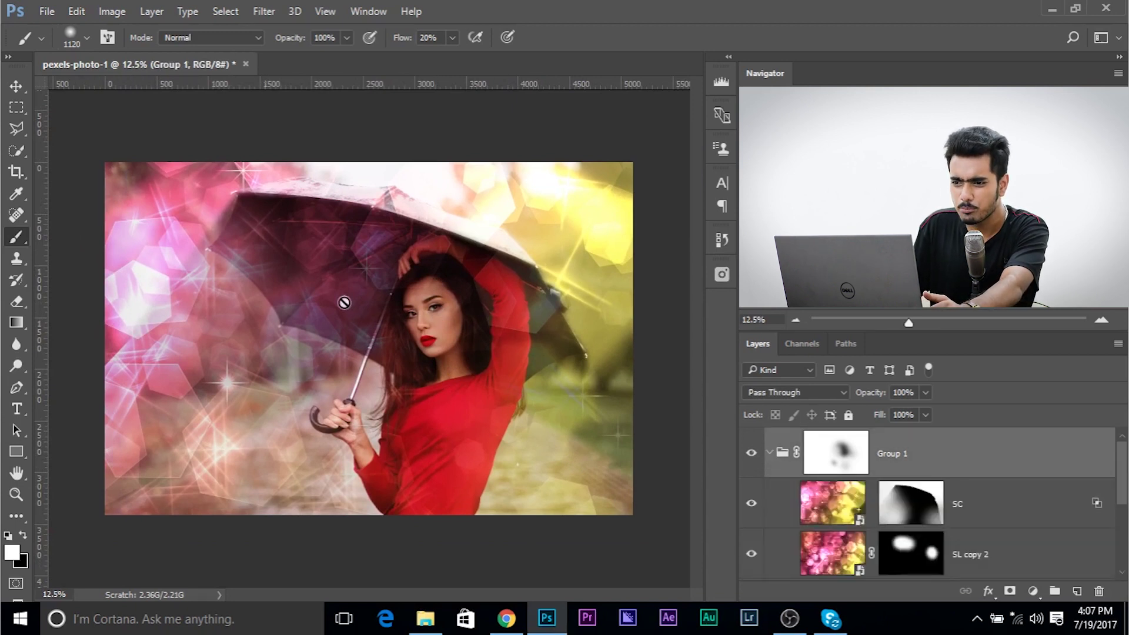
{"action": "scroll", "coordinate": [1042, 545], "scroll_direction": "down", "scroll_amount": 1}
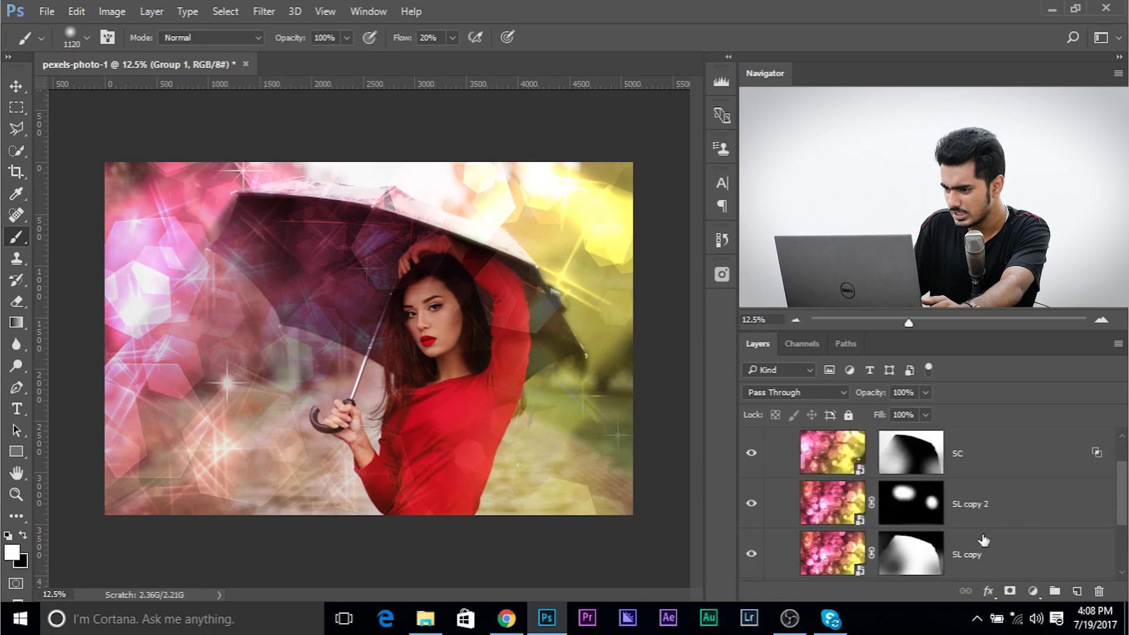
{"action": "left_click", "coordinate": [982, 509]}
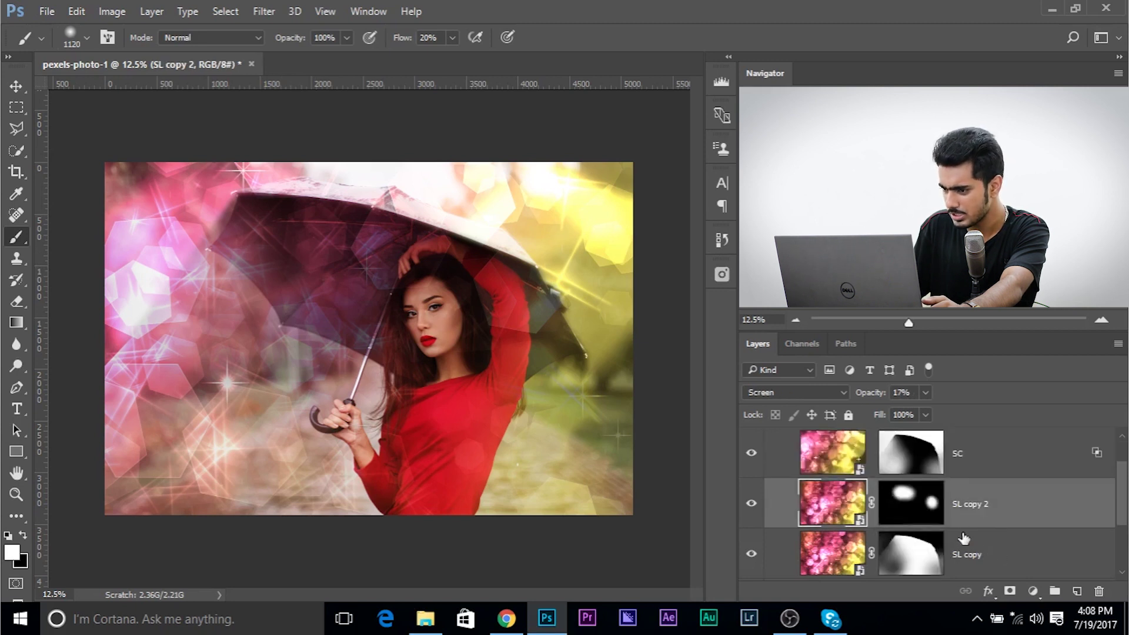
{"action": "scroll", "coordinate": [990, 528], "scroll_direction": "up", "scroll_amount": 1}
{"action": "left_click", "coordinate": [978, 509]}
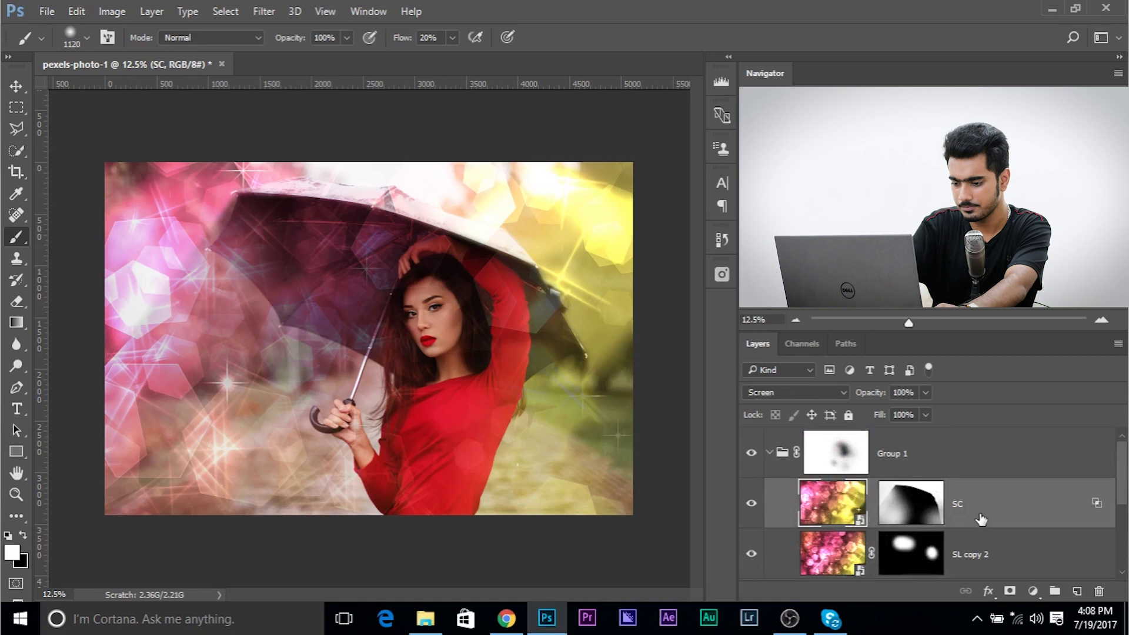
{"action": "scroll", "coordinate": [994, 518], "scroll_direction": "down", "scroll_amount": 1}
{"action": "left_click", "coordinate": [979, 510]}
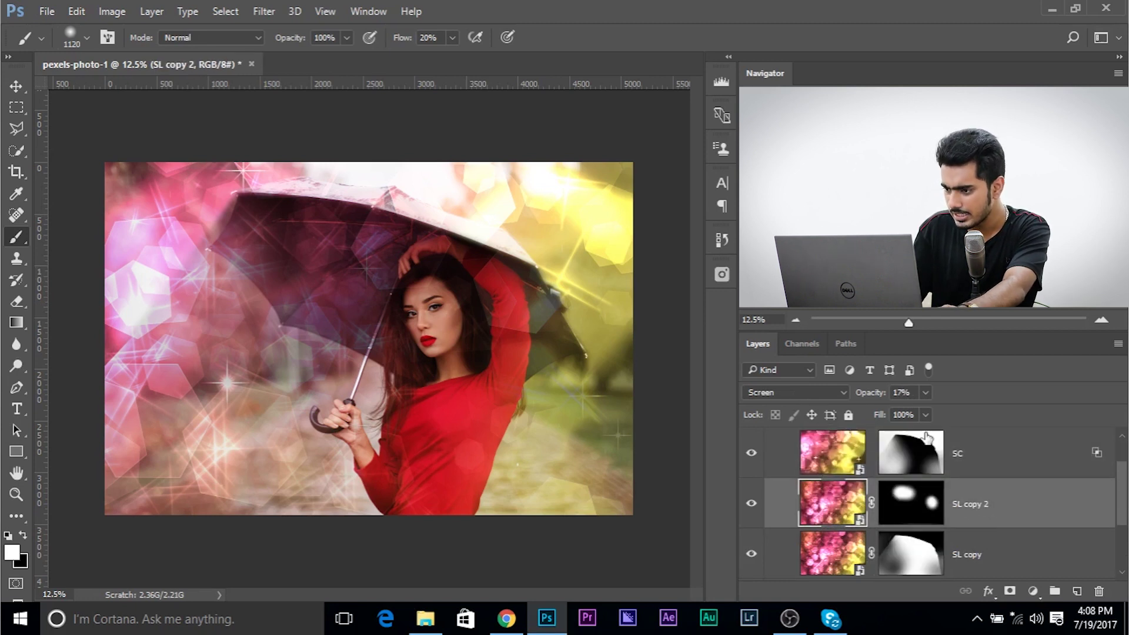
{"action": "left_click_drag", "start_coordinate": [931, 413], "coordinate": [976, 410]}
{"action": "left_click", "coordinate": [921, 522]}
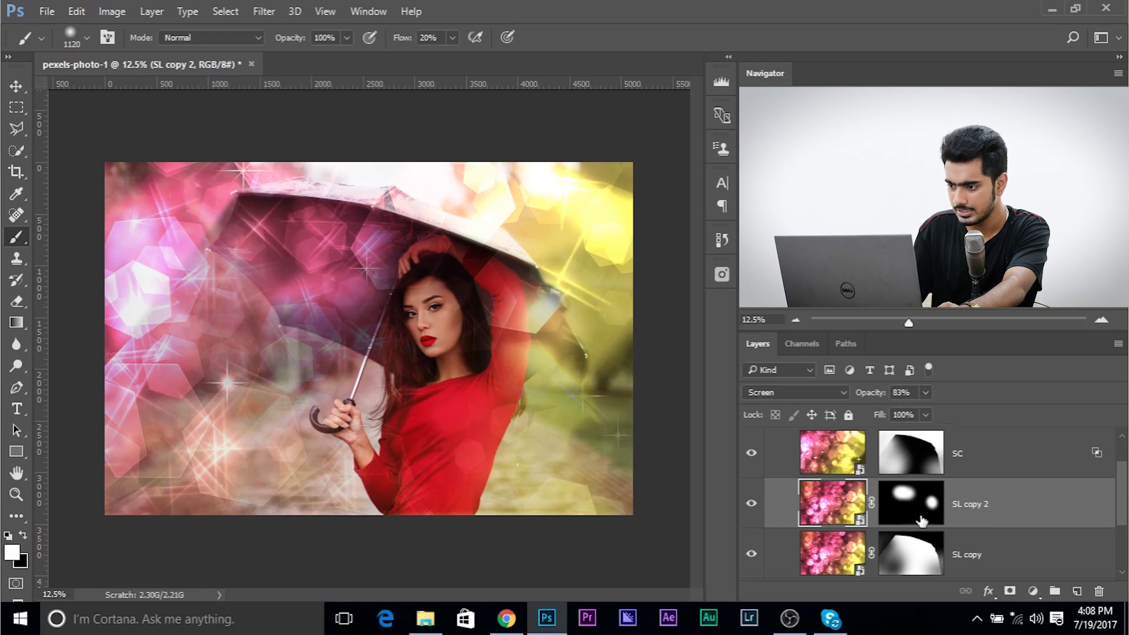
Step: Paint the SL copy 2 mask black over the upper left and white near the umbrella
{"action": "right_click", "coordinate": [252, 333], "text": "alt"}
{"action": "key", "text": "x"}
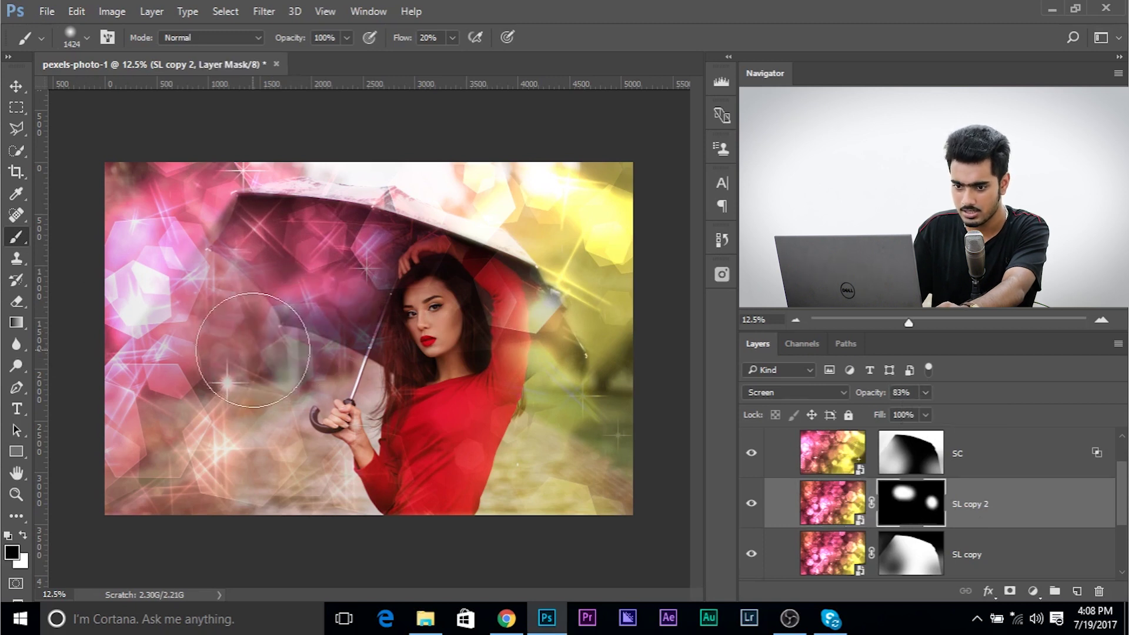
{"action": "mouse_move", "coordinate": [252, 340]}
{"action": "left_mouse_down"}
{"action": "mouse_move", "coordinate": [302, 320]}
{"action": "mouse_move", "coordinate": [239, 303]}
{"action": "mouse_move", "coordinate": [218, 324]}
{"action": "left_mouse_up"}
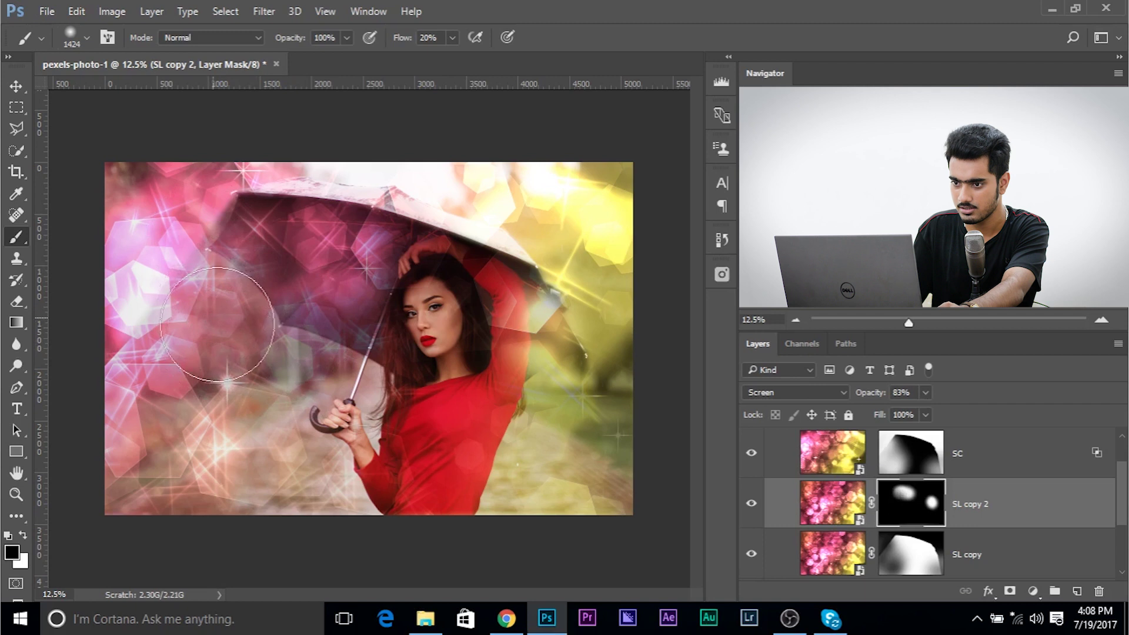
{"action": "right_click", "coordinate": [310, 337]}
{"action": "key", "text": "Escape"}
{"action": "right_click", "coordinate": [288, 327], "text": "alt"}
{"action": "key", "text": "x"}
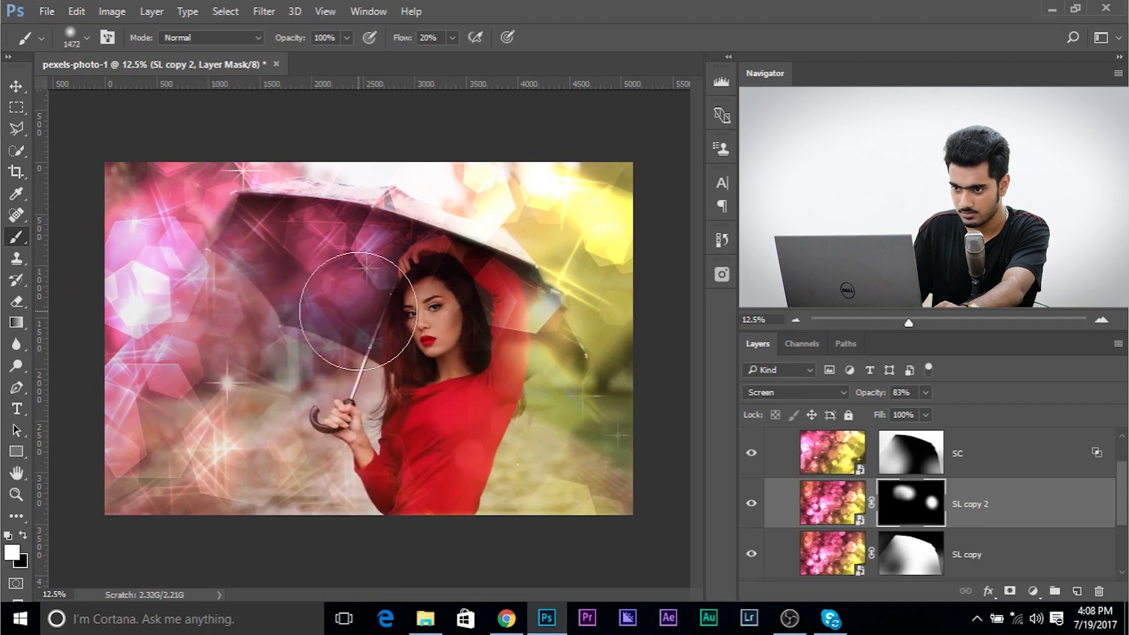
{"action": "left_click_drag", "start_coordinate": [358, 311], "coordinate": [373, 297]}
{"action": "right_click", "coordinate": [292, 368], "text": "alt"}
{"action": "key", "text": "x"}
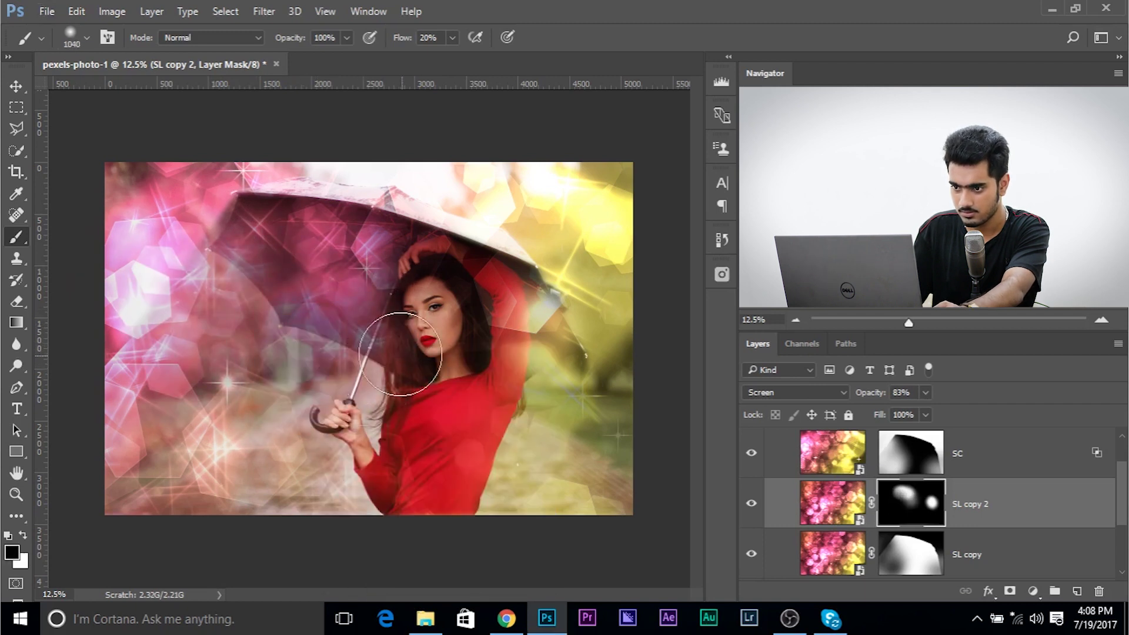
{"action": "right_click", "coordinate": [358, 377], "text": "alt"}
{"action": "key", "text": "x"}
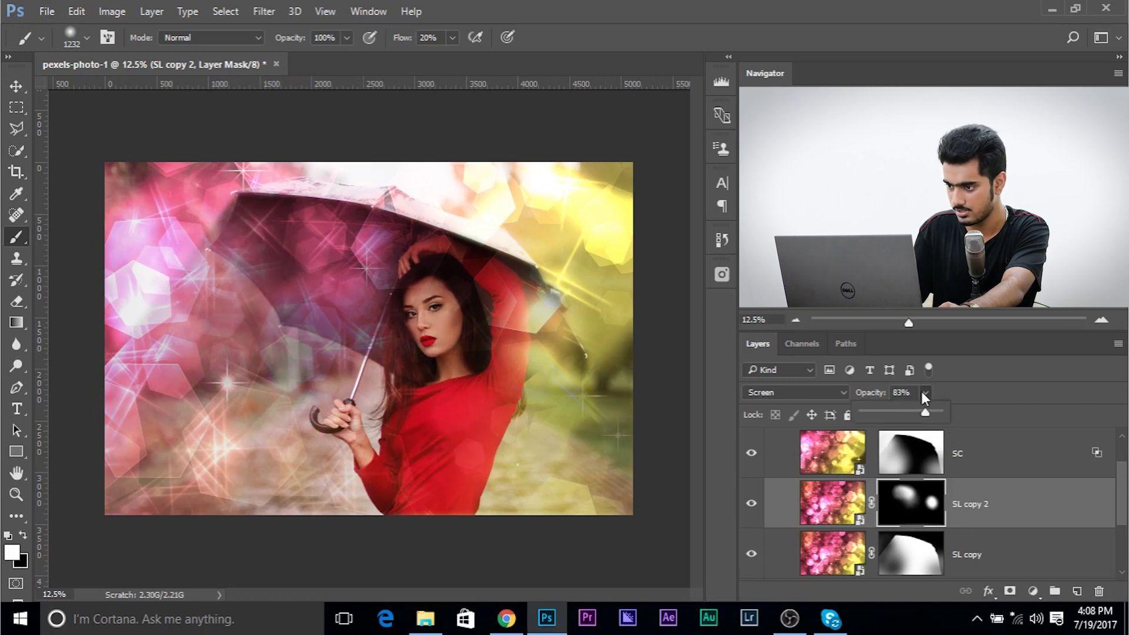
Step: Lower the SL copy 2 layer opacity to 55%
{"action": "left_click_drag", "start_coordinate": [901, 410], "coordinate": [912, 411]}
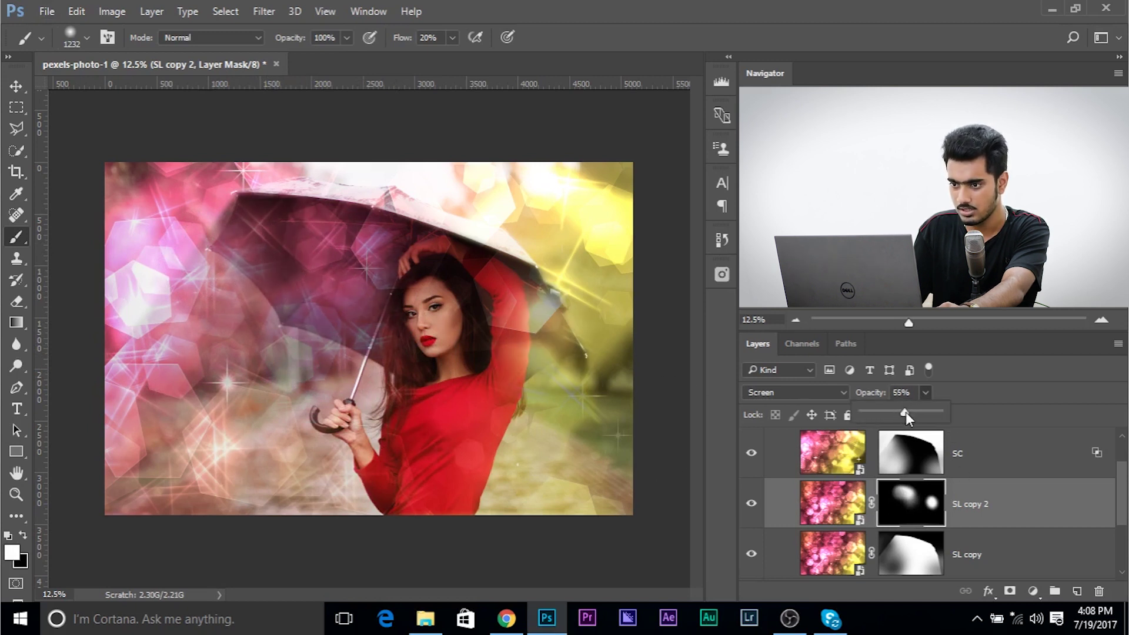
{"action": "scroll", "coordinate": [786, 458], "scroll_direction": "up", "scroll_amount": 1}
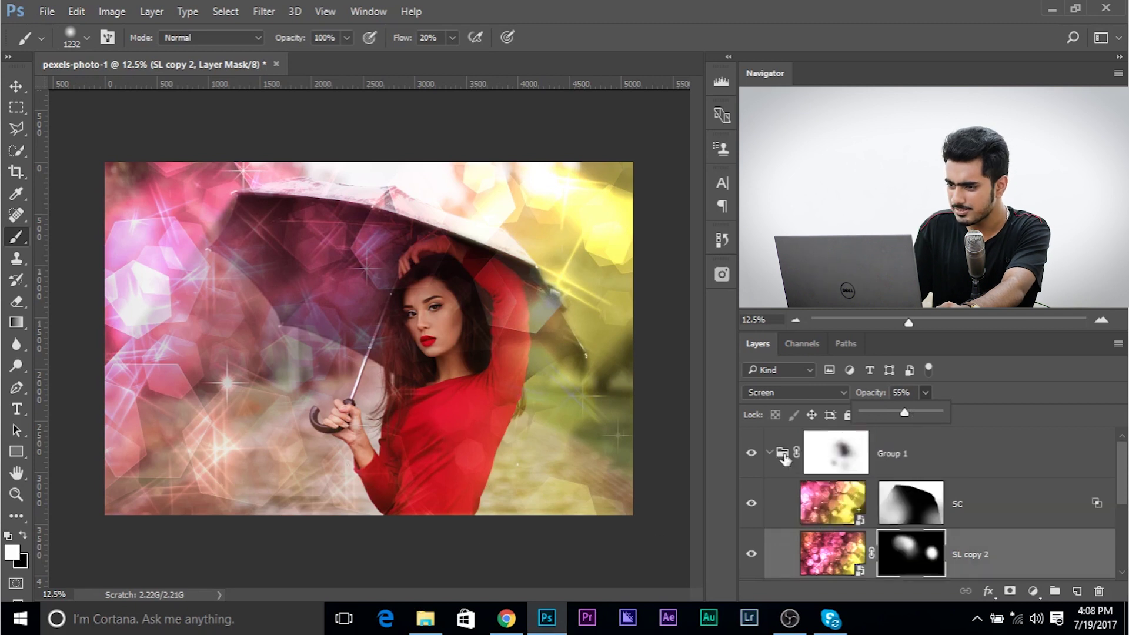
{"action": "left_click", "coordinate": [782, 458]}
Step: Collapse Group 1, toggle its visibility to compare, and select the Background layer
{"action": "left_click", "coordinate": [776, 457]}
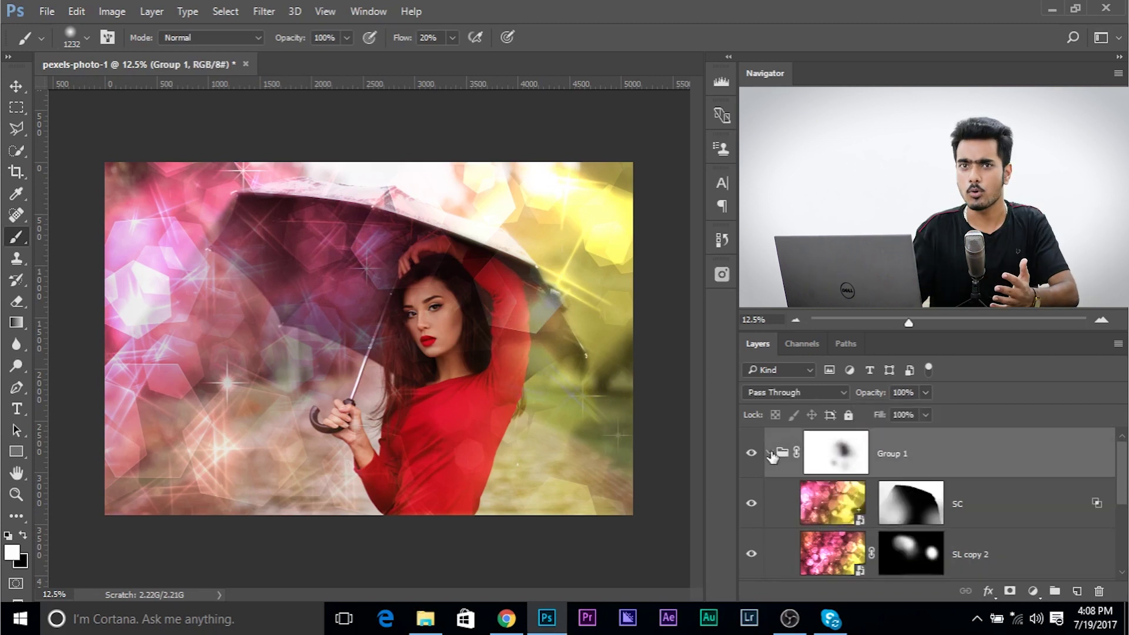
{"action": "left_click", "coordinate": [770, 453]}
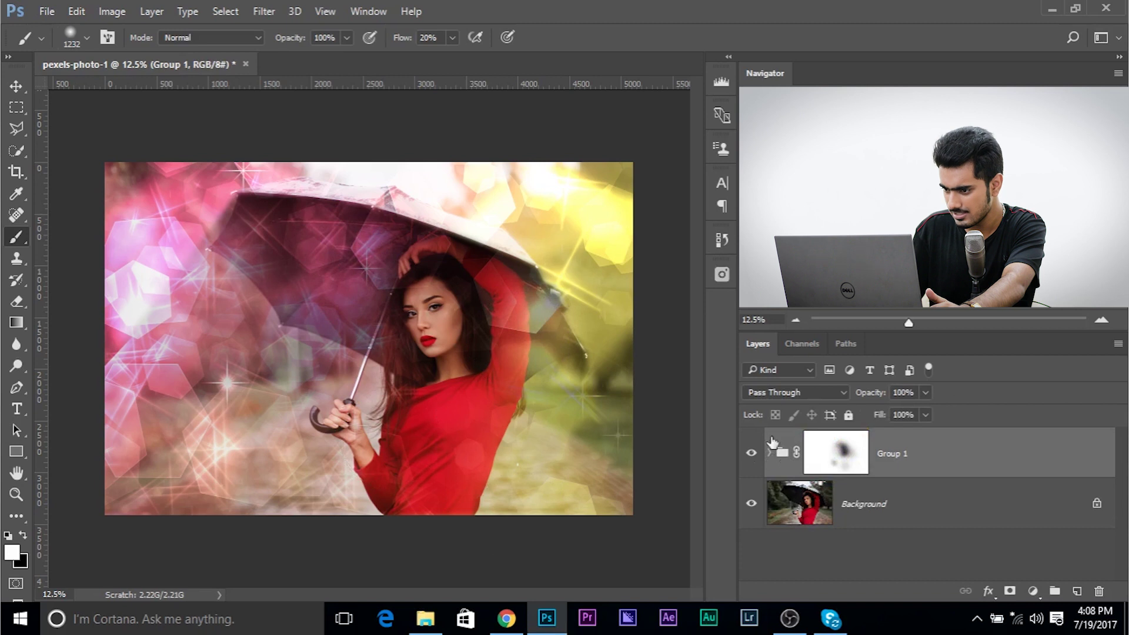
{"action": "left_click", "coordinate": [752, 456]}
{"action": "left_click", "coordinate": [752, 456]}
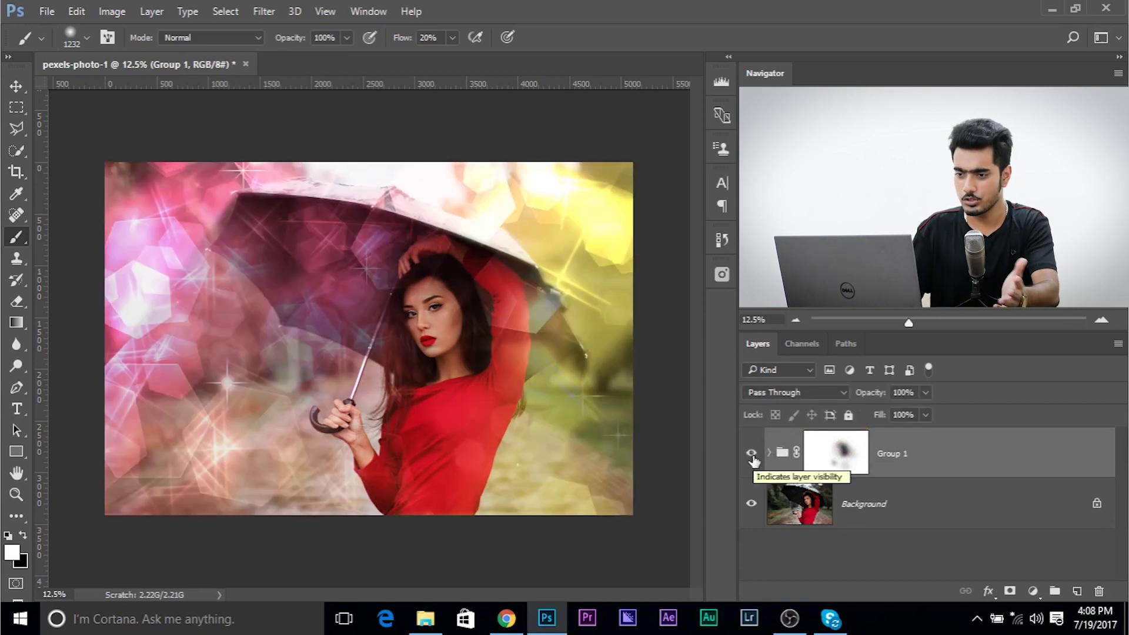
{"action": "left_click", "coordinate": [853, 493]}
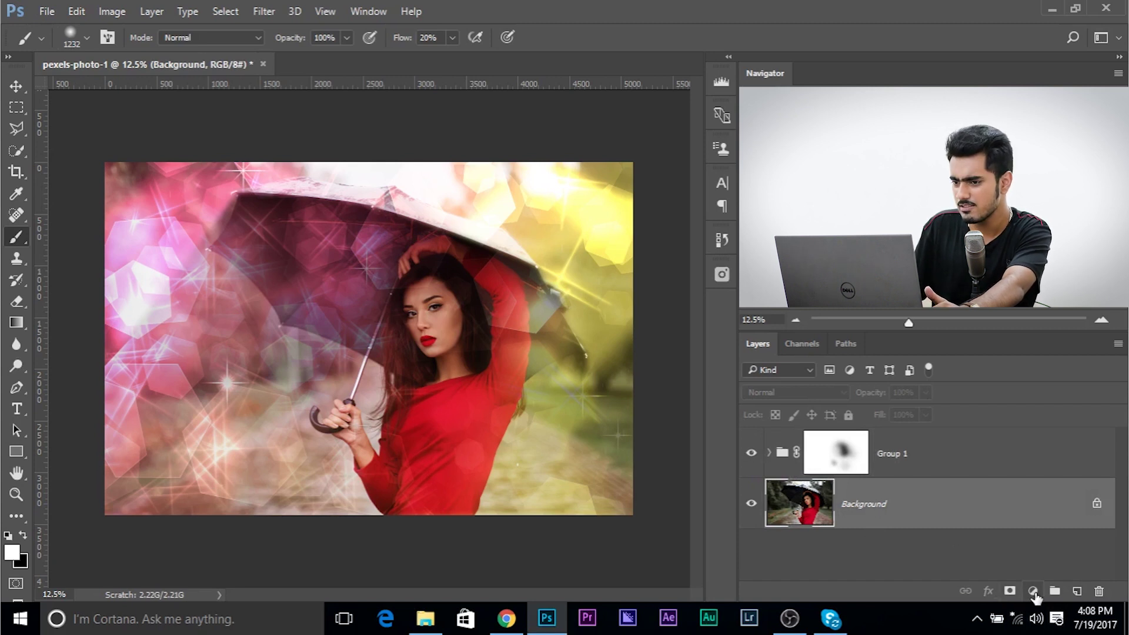
Step: Add a Hue/Saturation adjustment layer above Background and hide Group 1
{"action": "left_click", "coordinate": [1034, 592]}
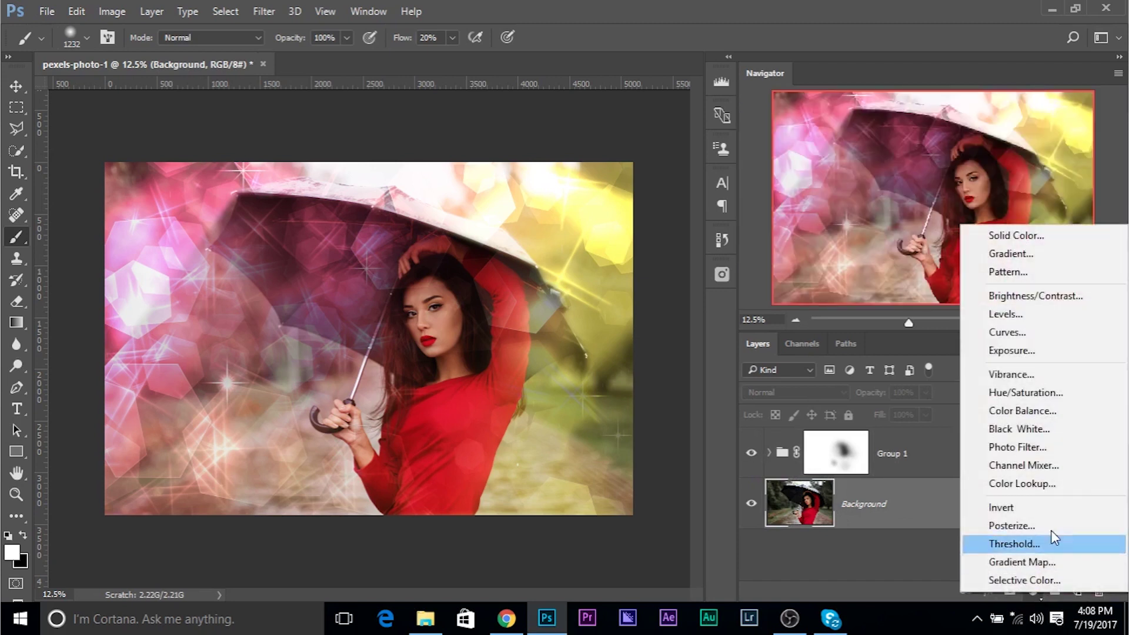
{"action": "left_click", "coordinate": [1035, 393]}
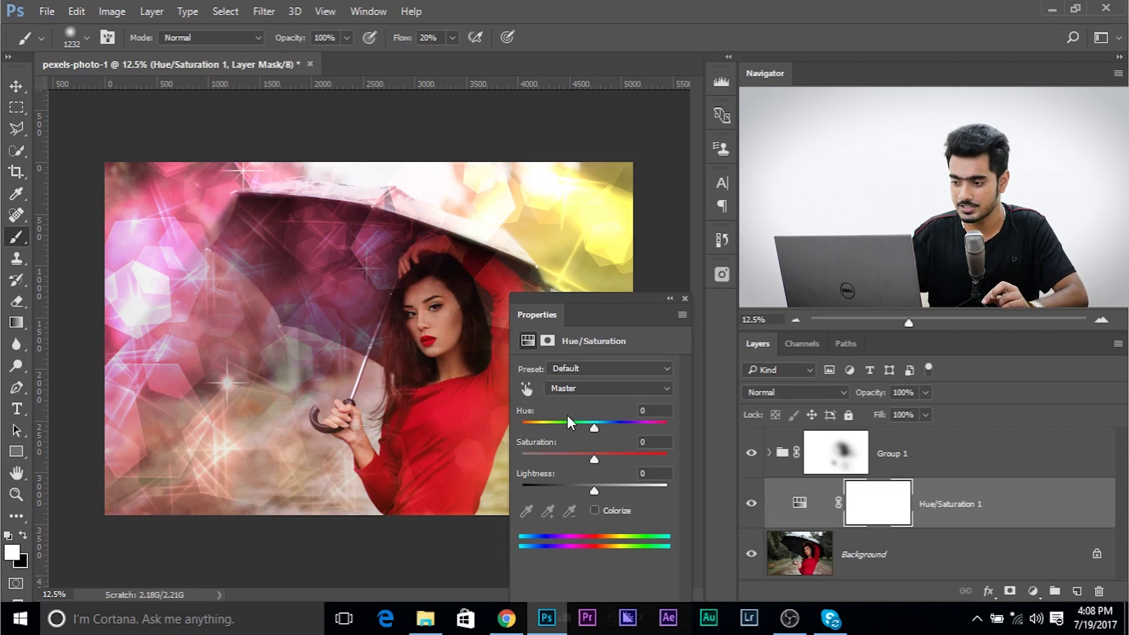
{"action": "left_click", "coordinate": [751, 455]}
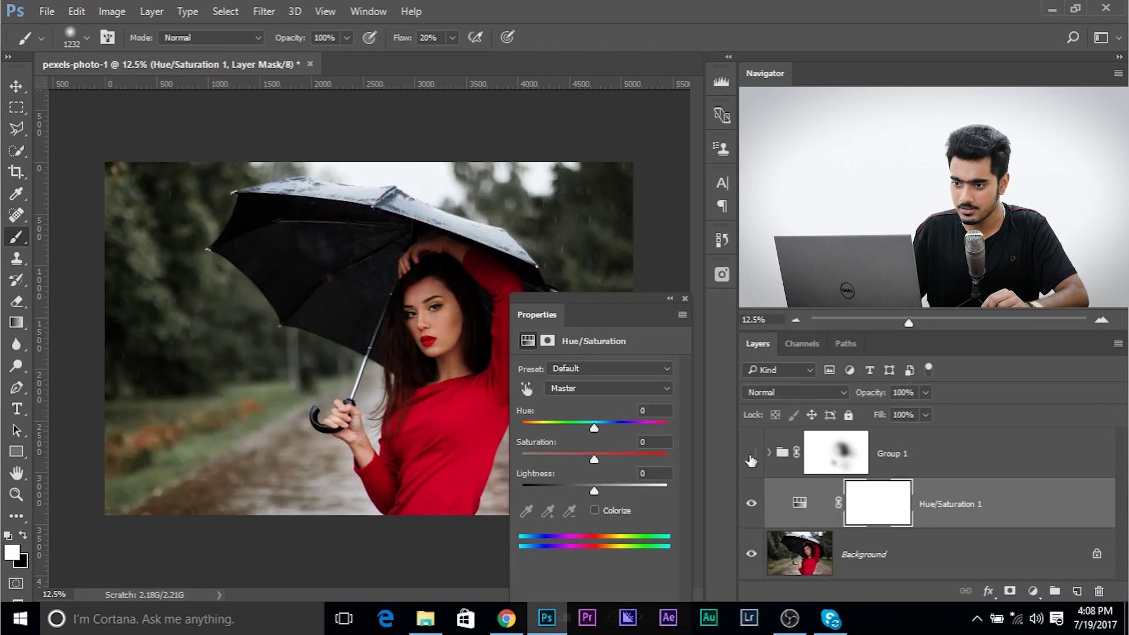
Step: Sample the reds, shift Hue to -180, and set the range to 5°/13°–39°/49°
{"action": "left_click", "coordinate": [525, 389]}
{"action": "left_click", "coordinate": [451, 327]}
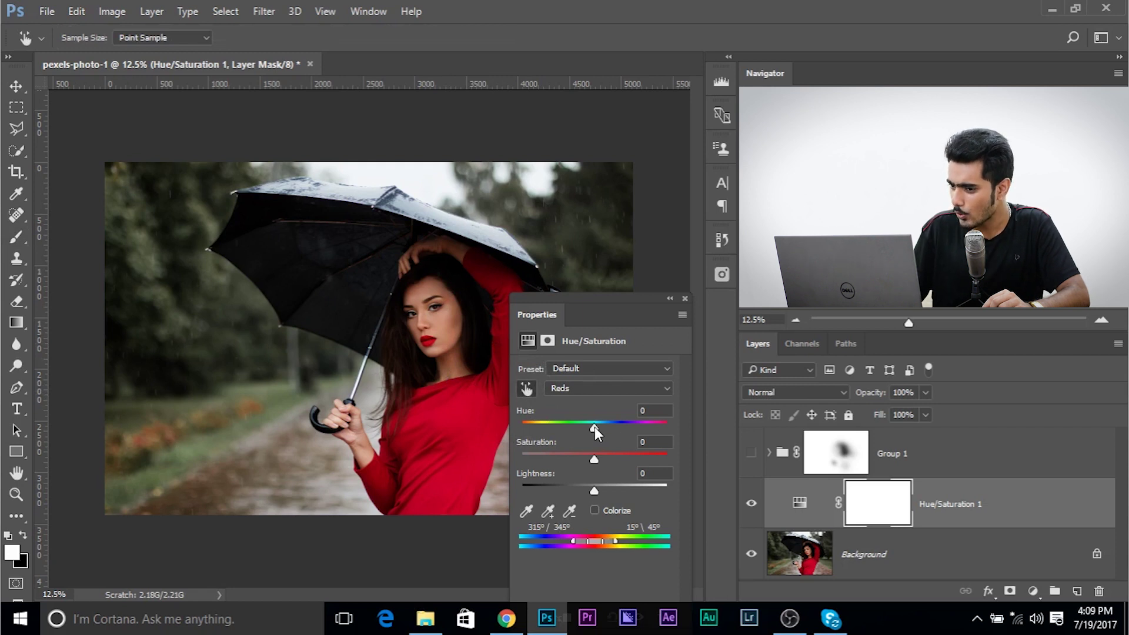
{"action": "left_click_drag", "start_coordinate": [595, 427], "coordinate": [490, 432]}
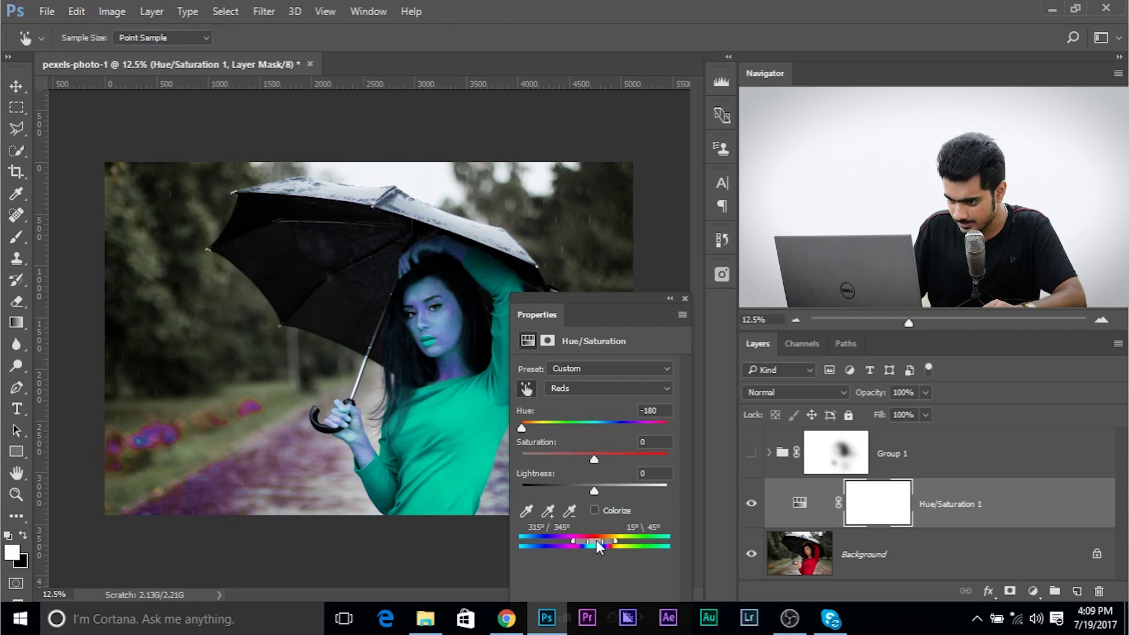
{"action": "left_click_drag", "start_coordinate": [569, 542], "coordinate": [600, 546]}
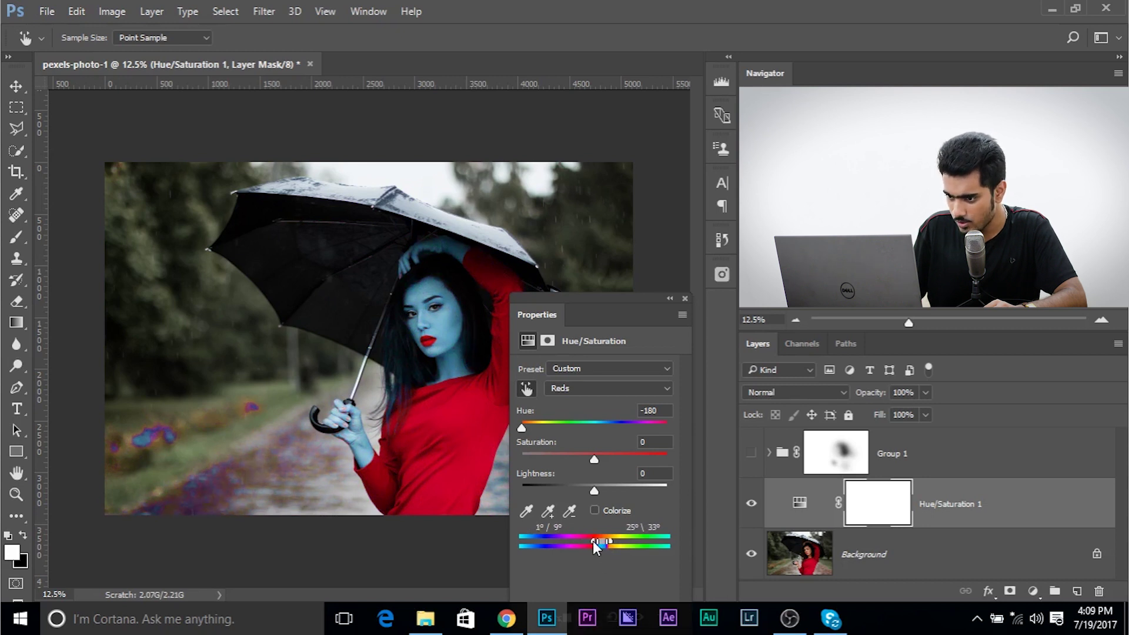
{"action": "left_click_drag", "start_coordinate": [593, 541], "coordinate": [600, 541]}
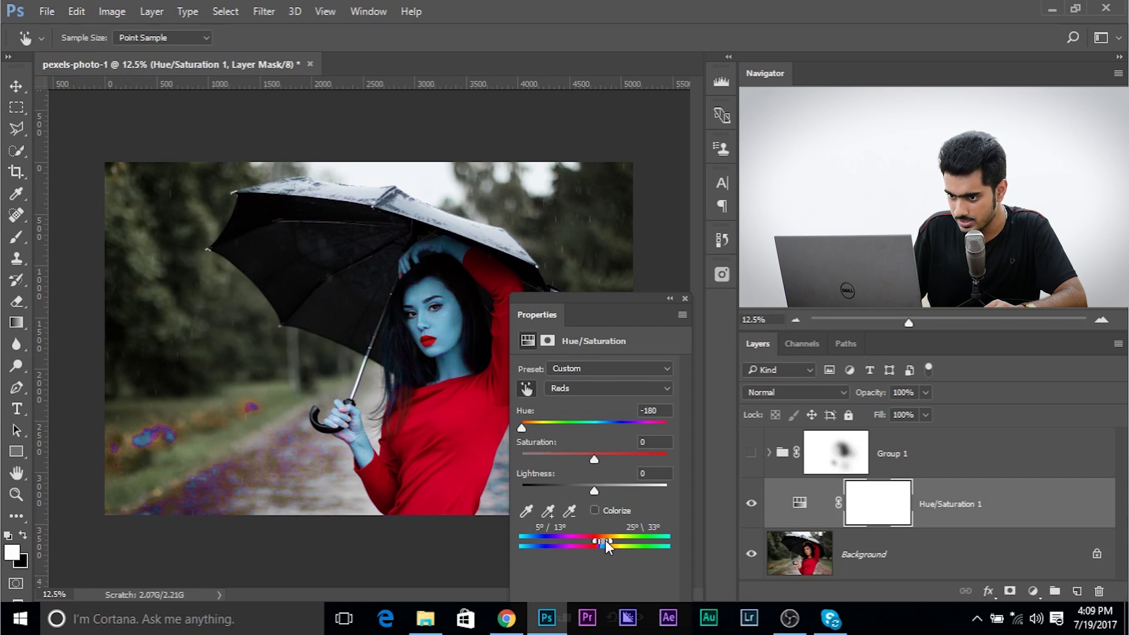
{"action": "left_click_drag", "start_coordinate": [609, 540], "coordinate": [613, 540]}
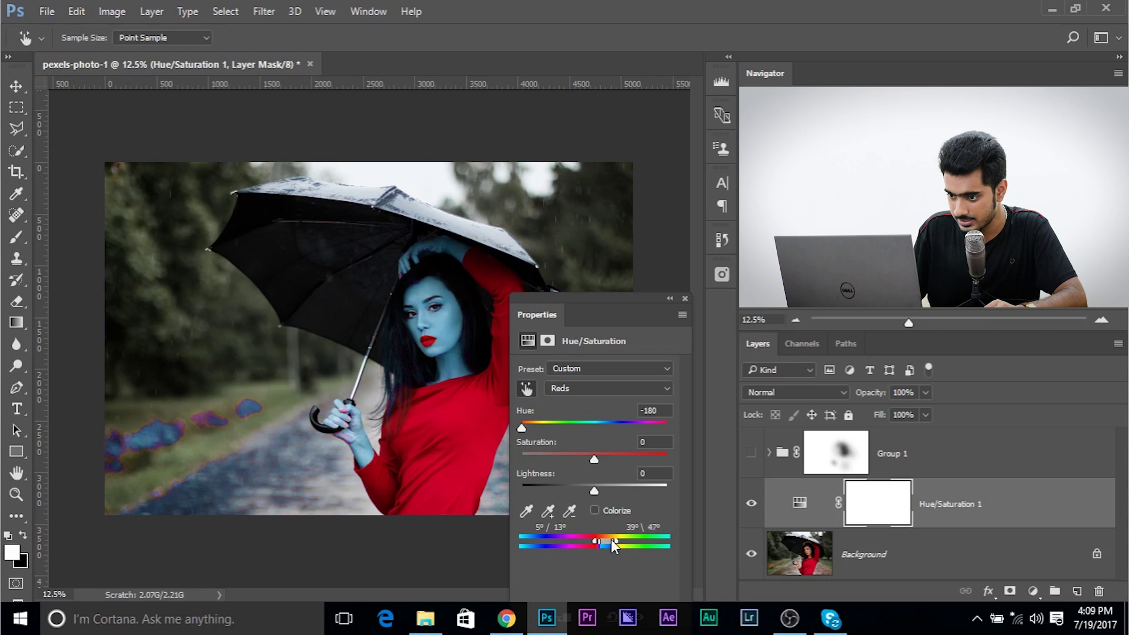
{"action": "left_click_drag", "start_coordinate": [619, 541], "coordinate": [616, 541]}
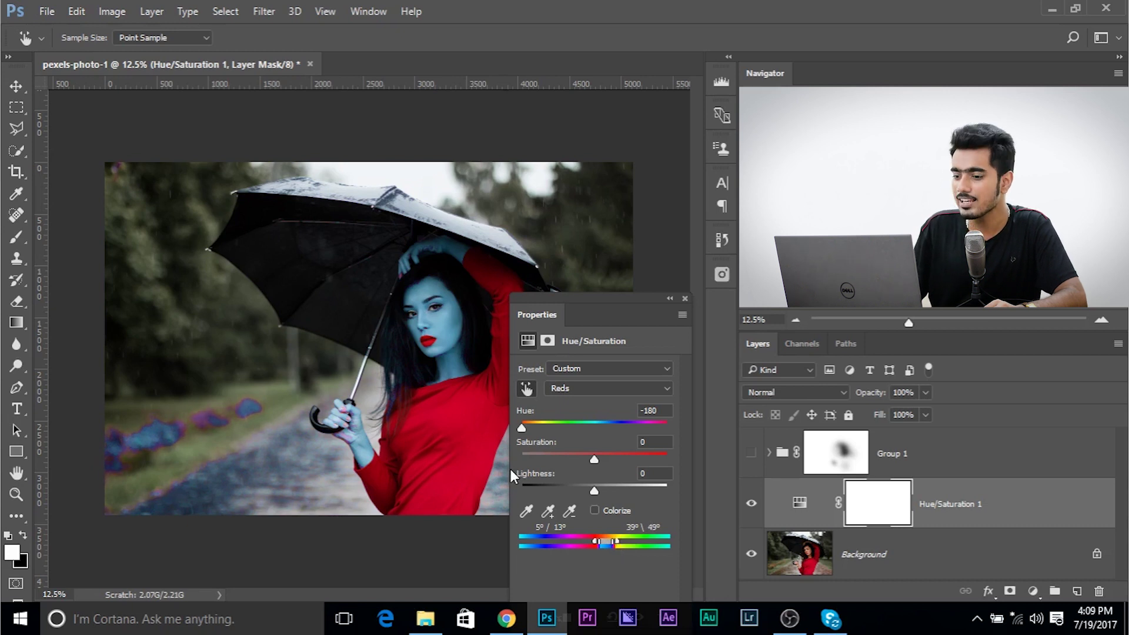
{"action": "left_click_drag", "start_coordinate": [510, 473], "coordinate": [8, 472]}
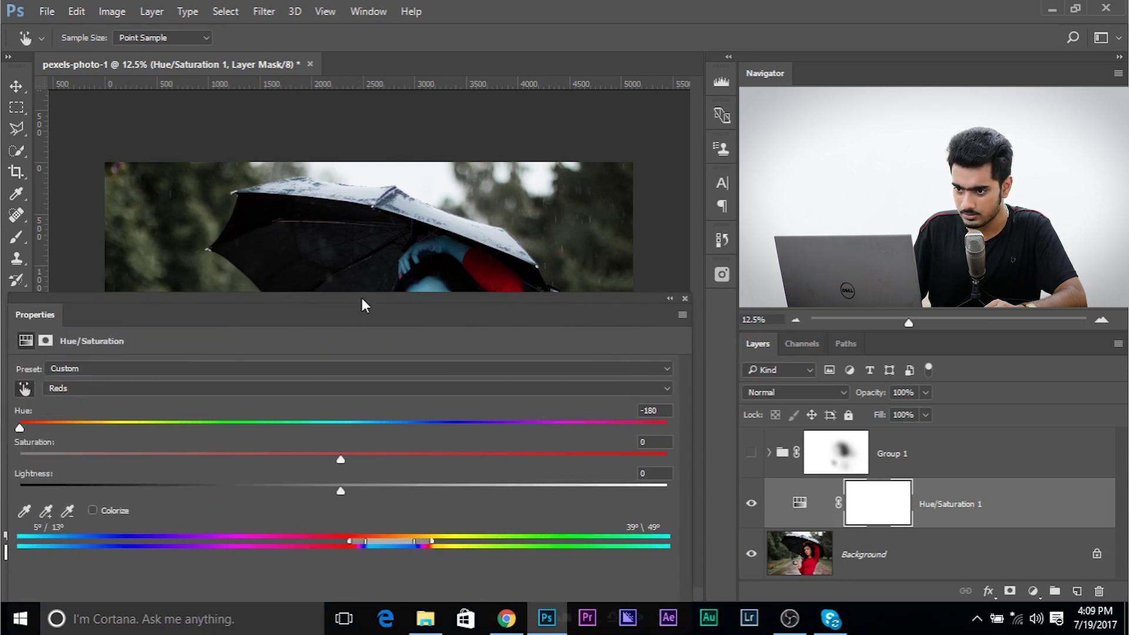
Step: Move the adjustment panel below the photo and zoom in on the face and dress
{"action": "left_click_drag", "start_coordinate": [362, 303], "coordinate": [367, 172]}
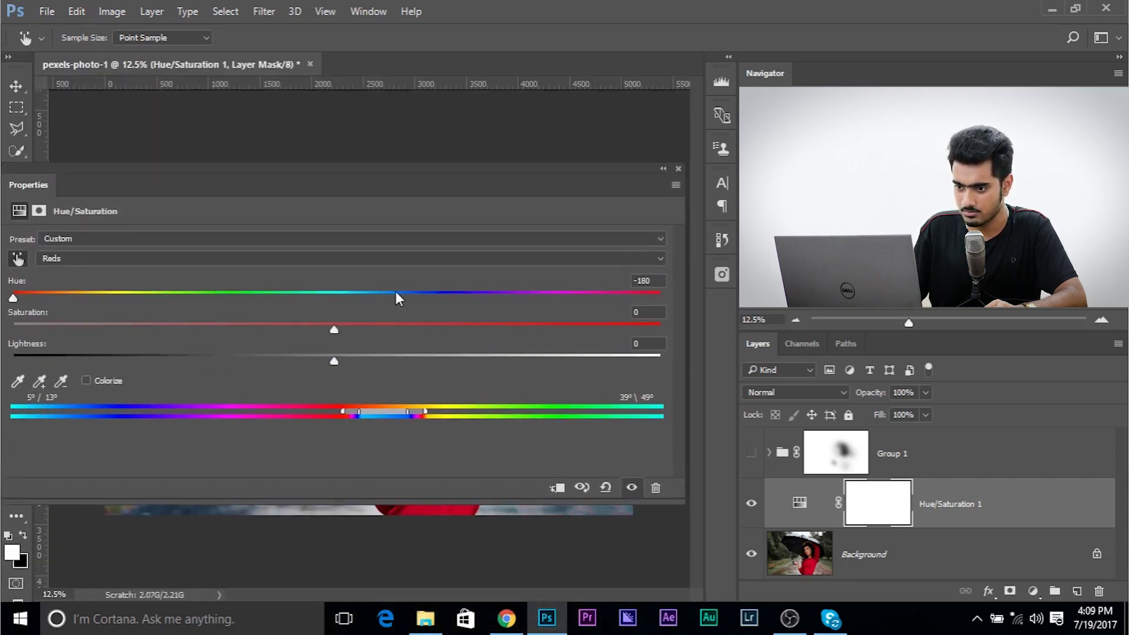
{"action": "left_click_drag", "start_coordinate": [365, 503], "coordinate": [365, 379]}
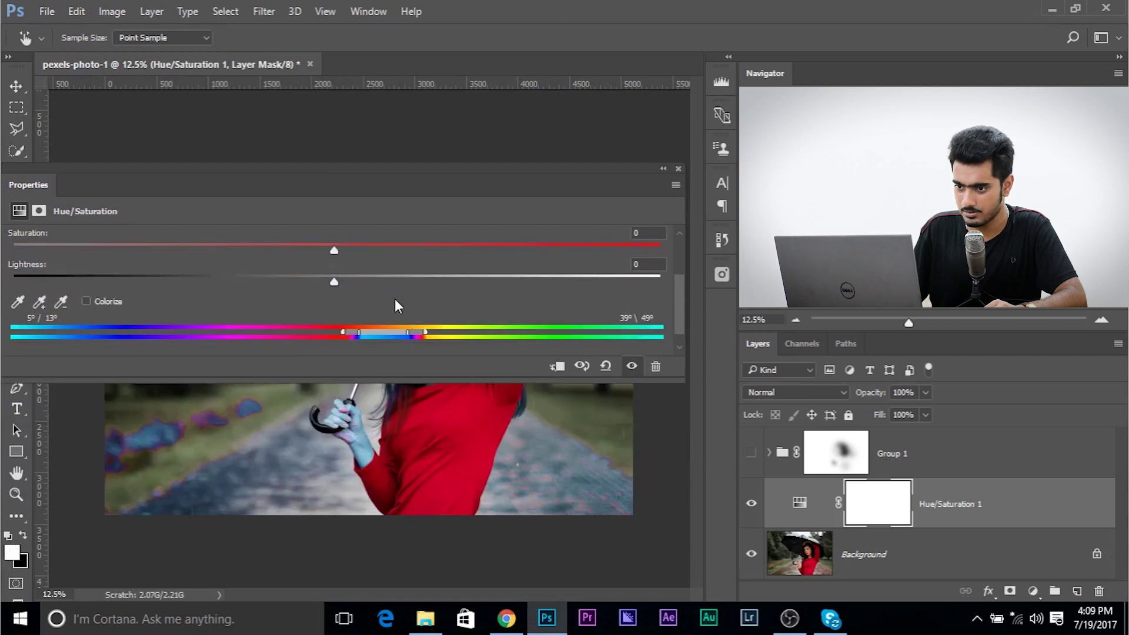
{"action": "left_click_drag", "start_coordinate": [362, 193], "coordinate": [457, 491]}
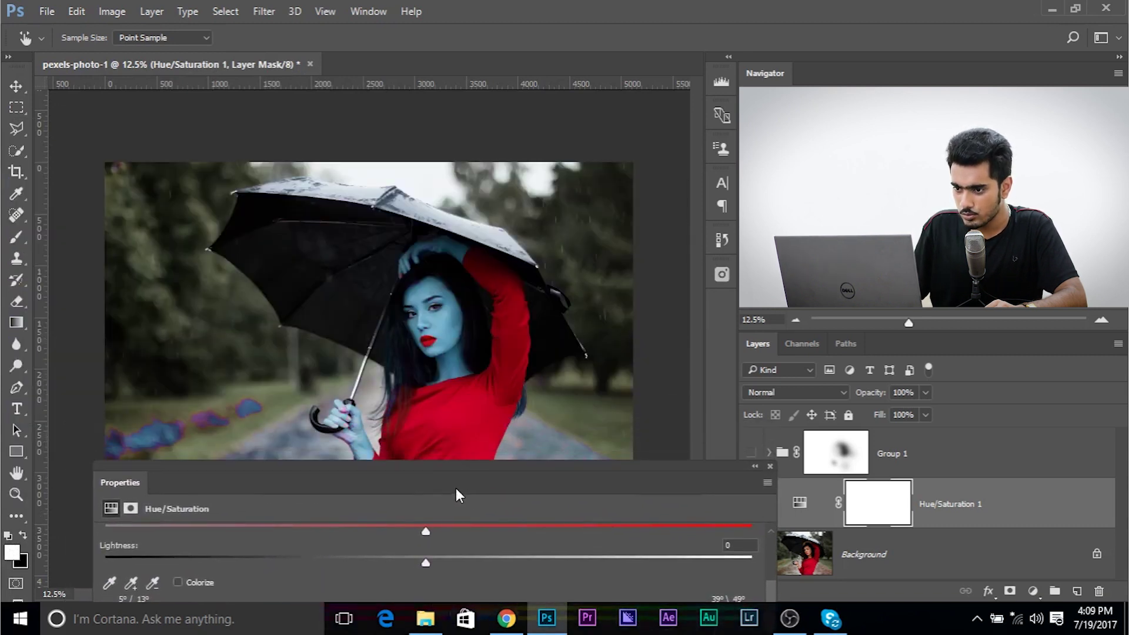
{"action": "key", "text": "ctrl+plus"}
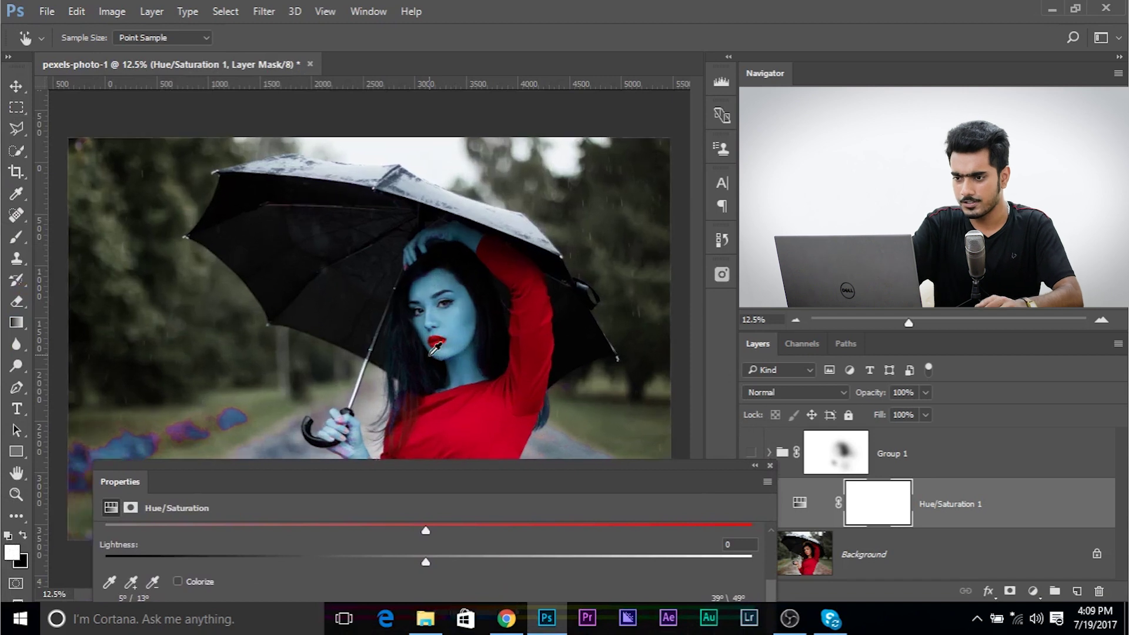
{"action": "scroll", "coordinate": [435, 348], "scroll_direction": "up", "scroll_amount": 1}
{"action": "left_click_drag", "start_coordinate": [476, 329], "coordinate": [415, 361]}
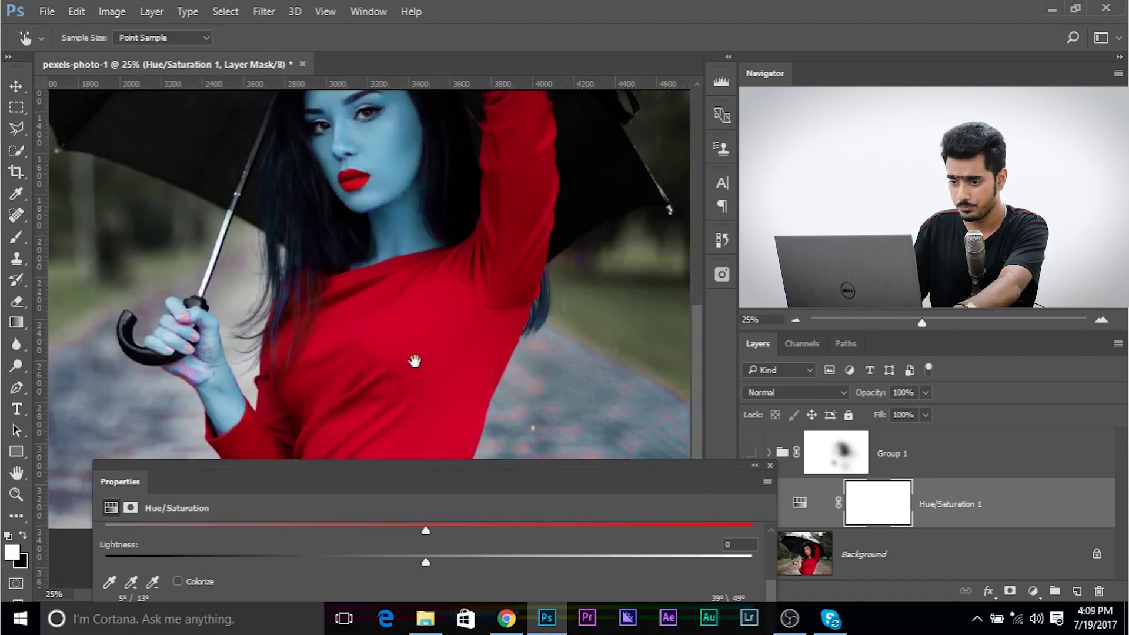
{"action": "left_click_drag", "start_coordinate": [434, 464], "coordinate": [390, 356]}
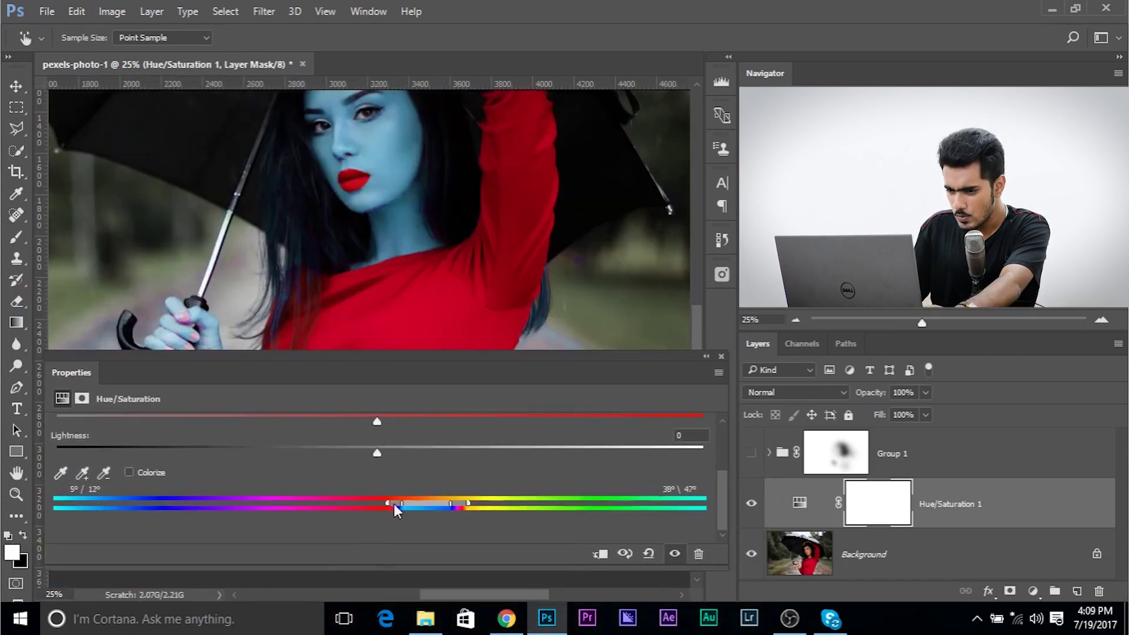
Step: Narrow the Reds range to 0°/9°–27°/29° so only the skin is affected
{"action": "left_click_drag", "start_coordinate": [393, 503], "coordinate": [424, 504]}
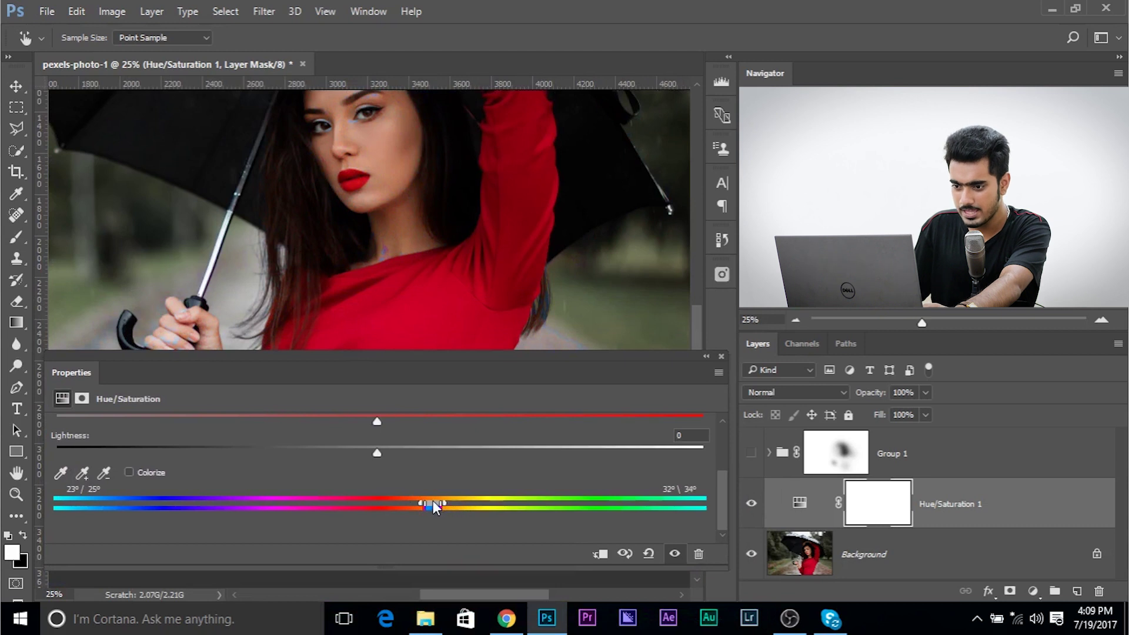
{"action": "left_click_drag", "start_coordinate": [455, 500], "coordinate": [414, 506]}
{"action": "scroll", "coordinate": [416, 488], "scroll_direction": "up", "scroll_amount": 3}
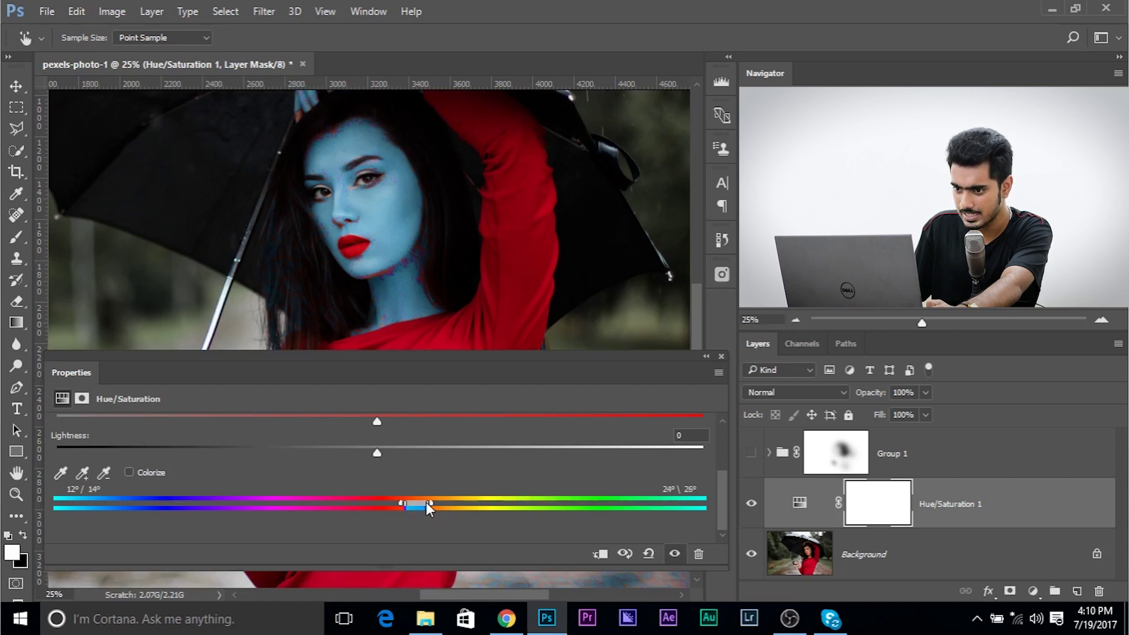
{"action": "mouse_move", "coordinate": [427, 504]}
{"action": "left_mouse_down"}
{"action": "mouse_move", "coordinate": [537, 507]}
{"action": "mouse_move", "coordinate": [418, 503]}
{"action": "left_mouse_up"}
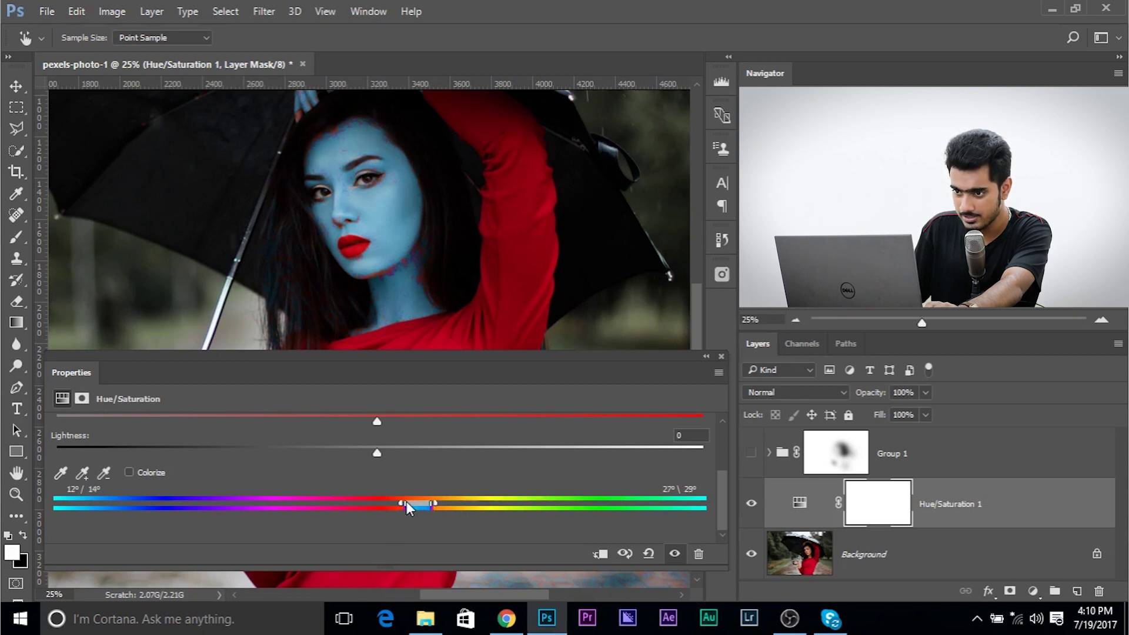
{"action": "left_click_drag", "start_coordinate": [406, 503], "coordinate": [402, 504]}
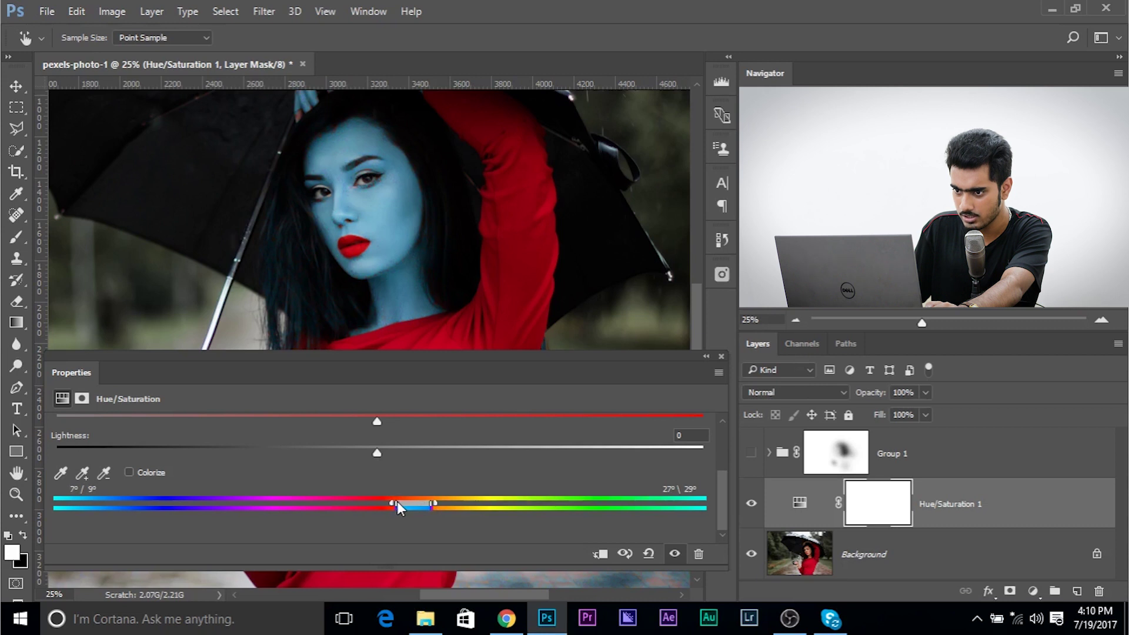
{"action": "left_click_drag", "start_coordinate": [395, 502], "coordinate": [382, 499]}
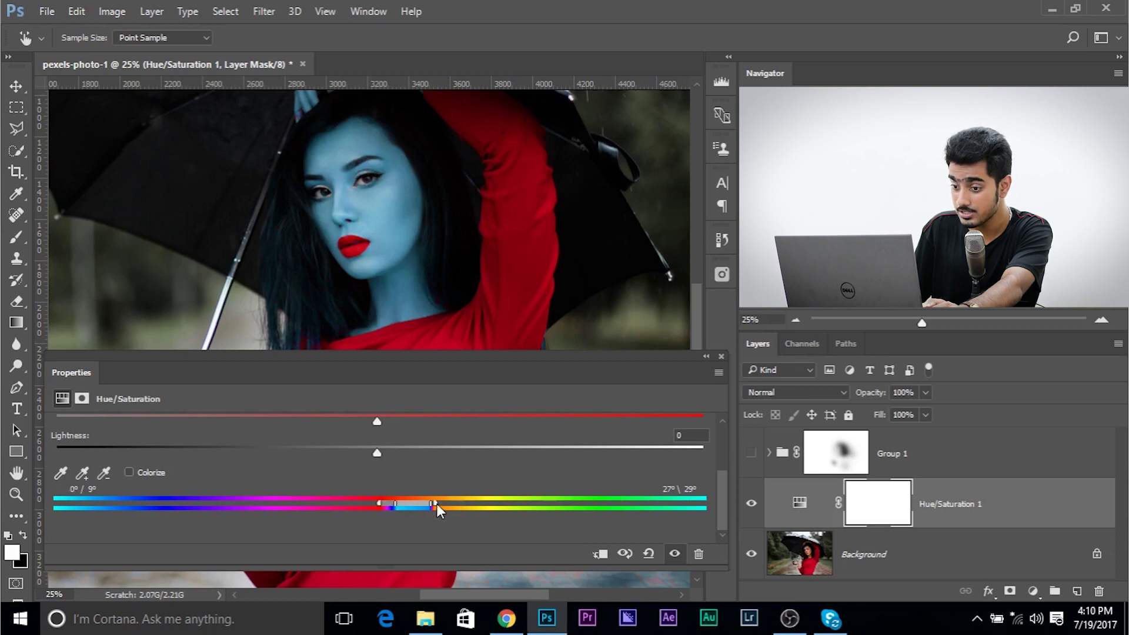
{"action": "scroll", "coordinate": [393, 448], "scroll_direction": "up", "scroll_amount": 4}
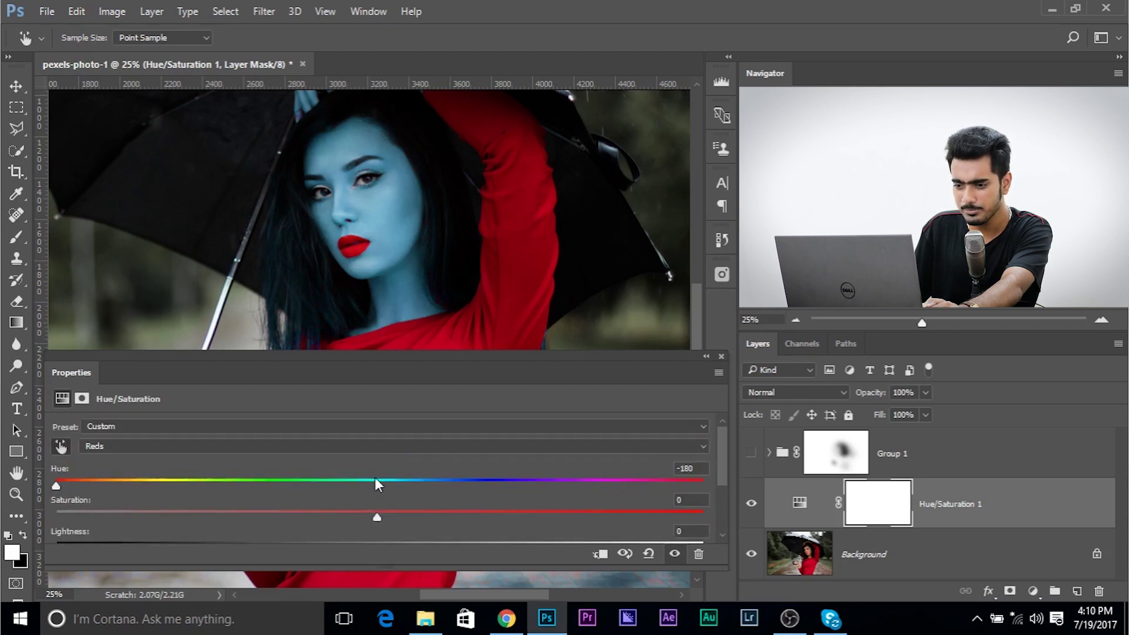
Step: Set Reds hue 0, lightness +65, saturation +61, compare before/after, then zoom out
{"action": "left_click", "coordinate": [378, 482]}
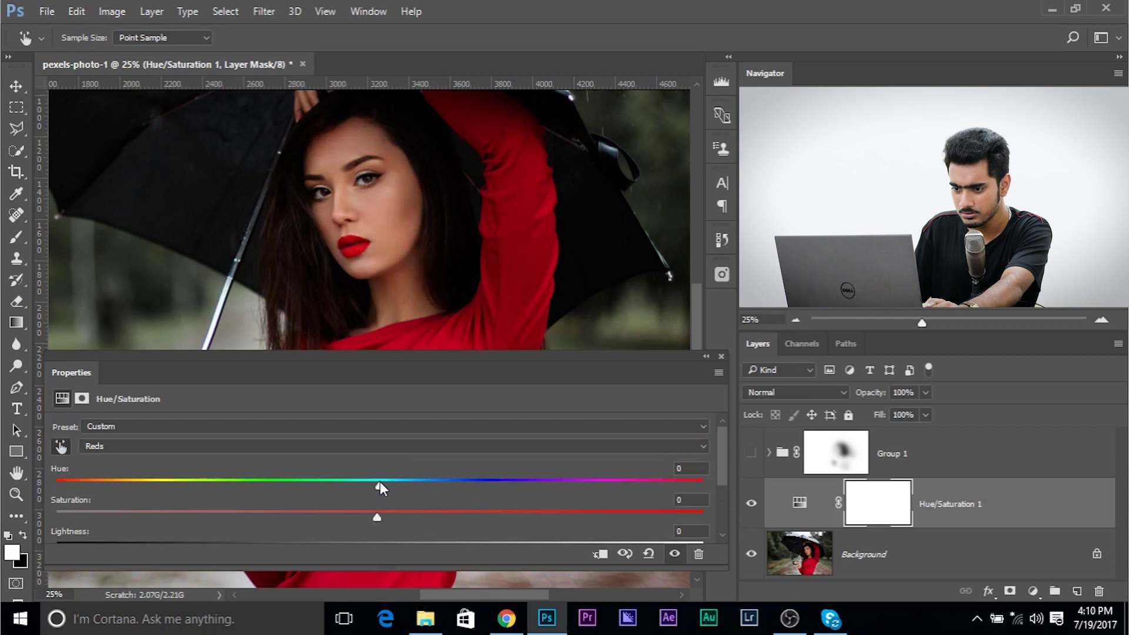
{"action": "scroll", "coordinate": [405, 493], "scroll_direction": "down", "scroll_amount": 2}
{"action": "left_click_drag", "start_coordinate": [379, 494], "coordinate": [588, 486]}
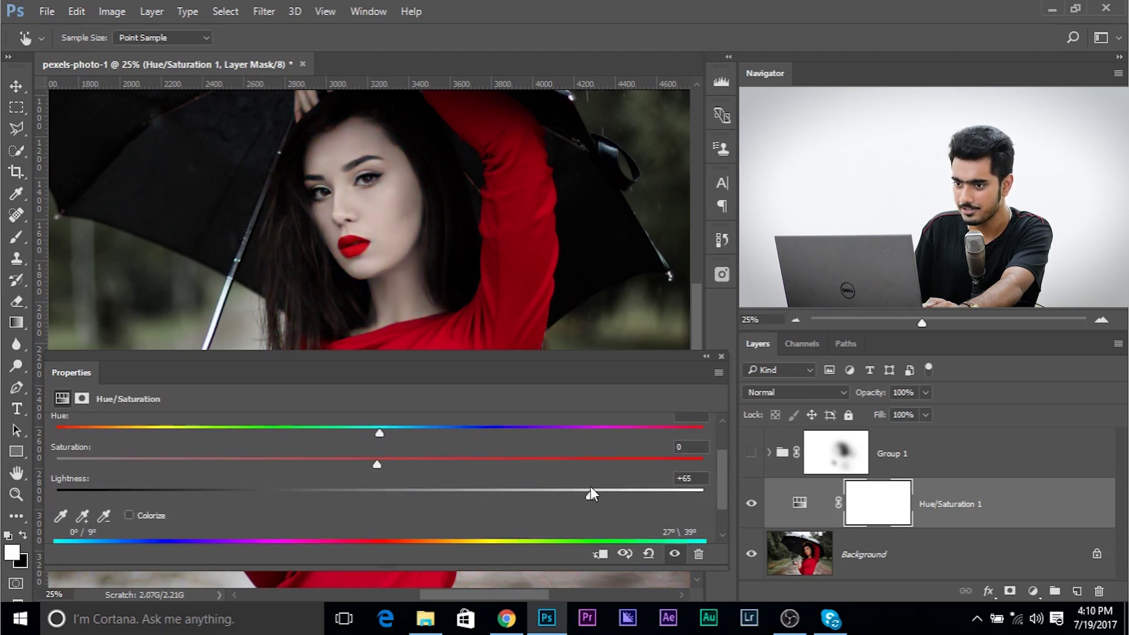
{"action": "scroll", "coordinate": [341, 445], "scroll_direction": "up", "scroll_amount": 2}
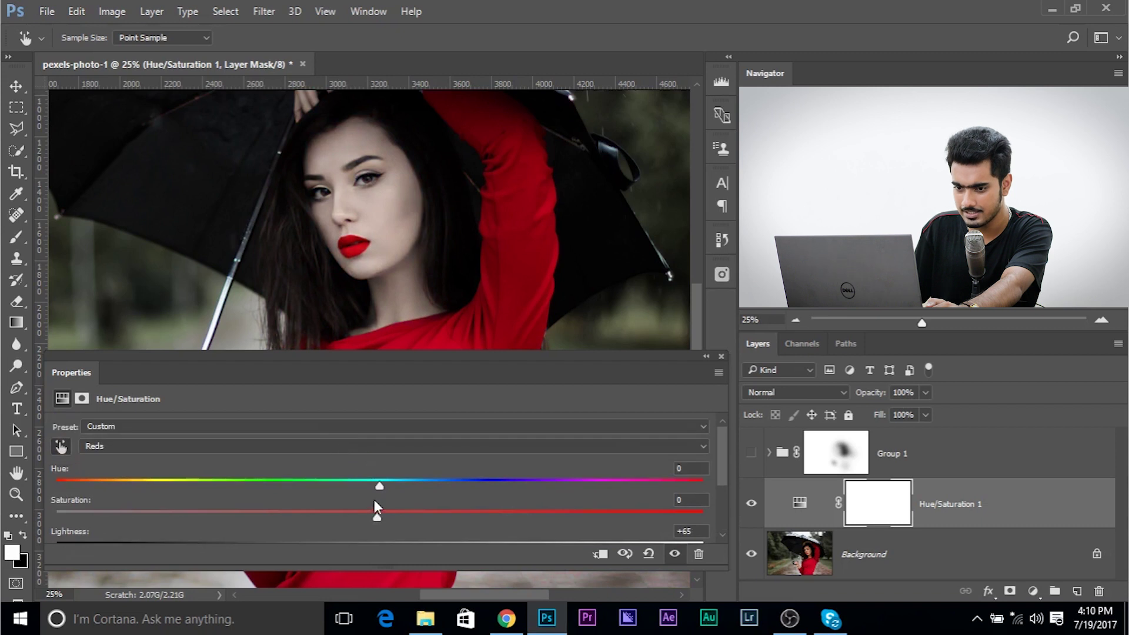
{"action": "left_click_drag", "start_coordinate": [436, 516], "coordinate": [564, 514]}
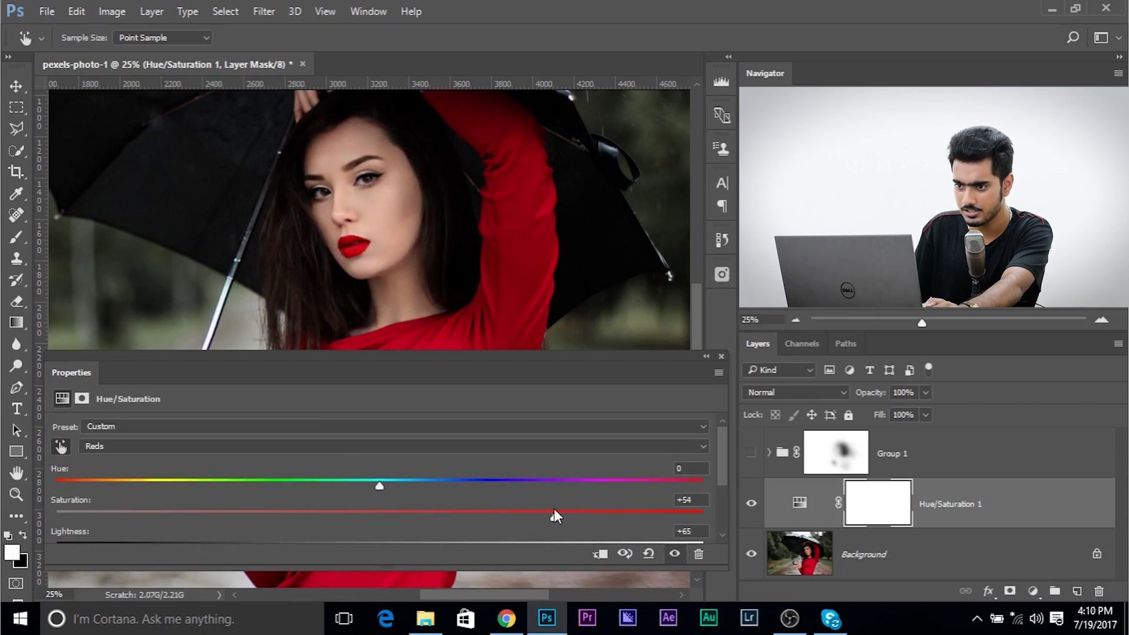
{"action": "left_click", "coordinate": [721, 356]}
{"action": "left_click", "coordinate": [752, 504]}
{"action": "left_click", "coordinate": [752, 505]}
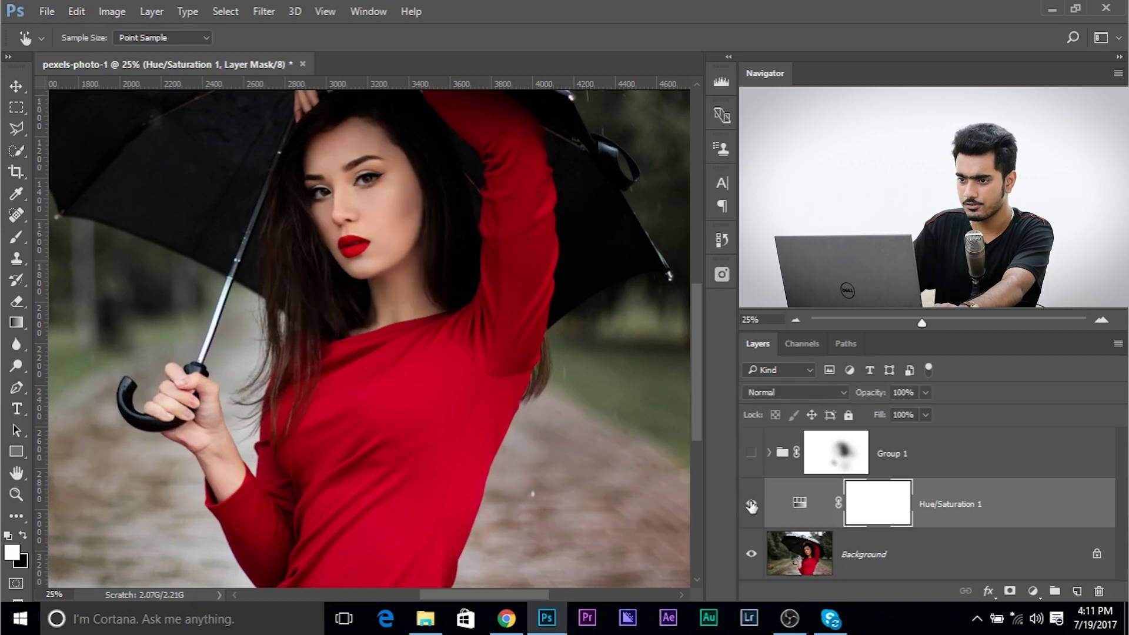
{"action": "key", "text": "ctrl+minus"}
{"action": "key", "text": "ctrl+minus"}
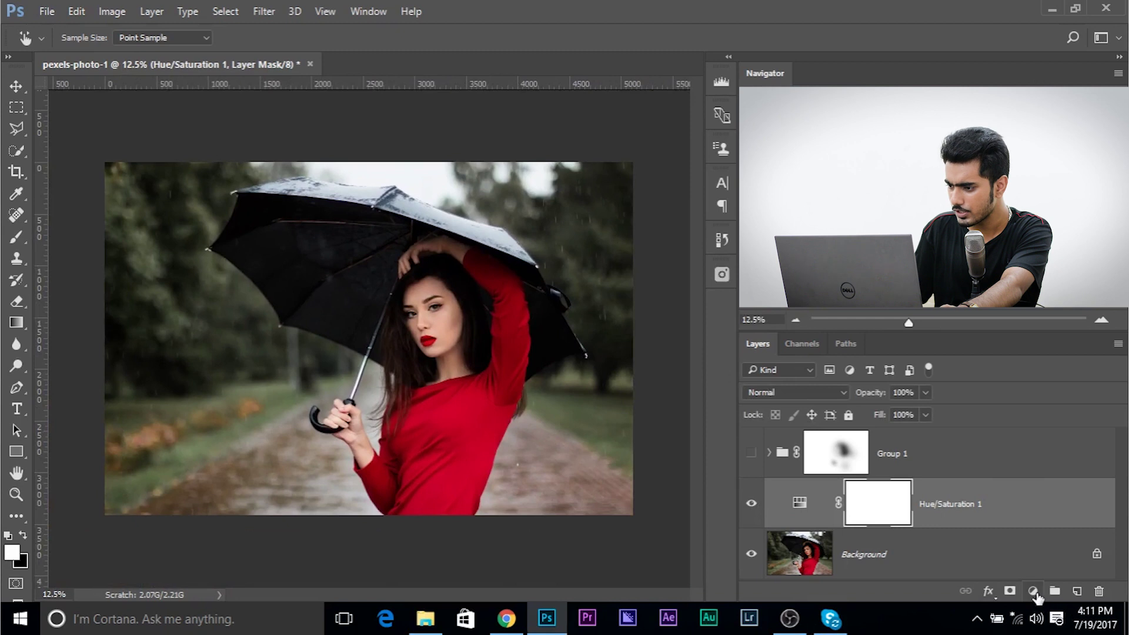
Step: Add a Curves 1 layer and shape a gentle S-curve for extra contrast
{"action": "left_click", "coordinate": [1032, 590]}
{"action": "left_click", "coordinate": [1039, 332]}
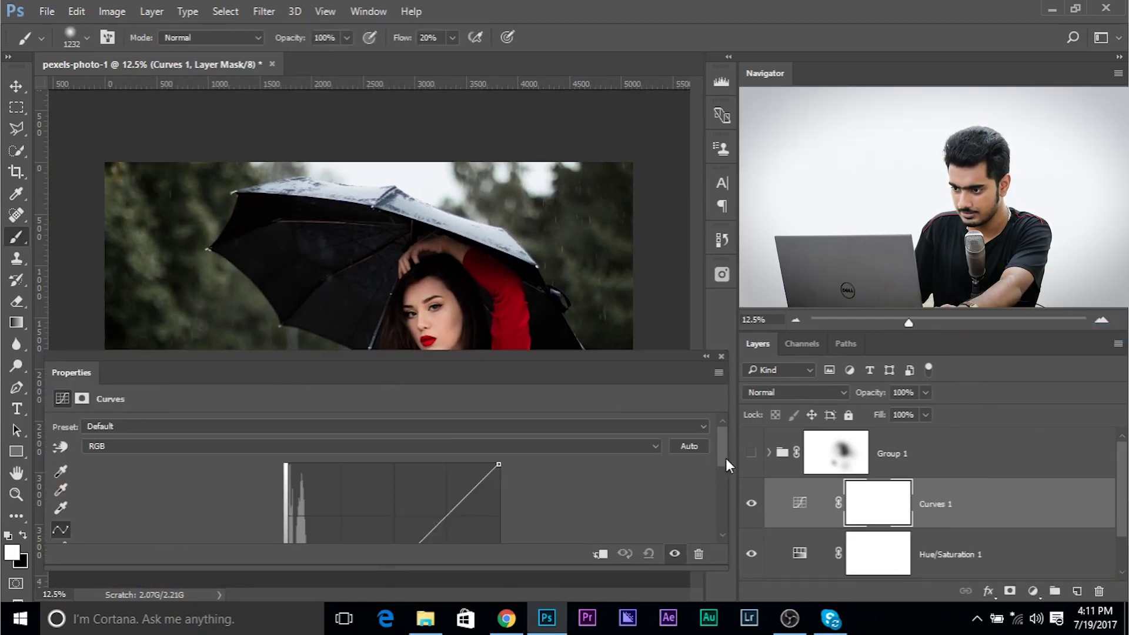
{"action": "left_click_drag", "start_coordinate": [727, 458], "coordinate": [281, 458]}
{"action": "left_click_drag", "start_coordinate": [90, 360], "coordinate": [48, 117]}
{"action": "left_click_drag", "start_coordinate": [106, 327], "coordinate": [108, 457]}
{"action": "left_click_drag", "start_coordinate": [154, 277], "coordinate": [152, 268]}
{"action": "left_click_drag", "start_coordinate": [121, 303], "coordinate": [125, 307]}
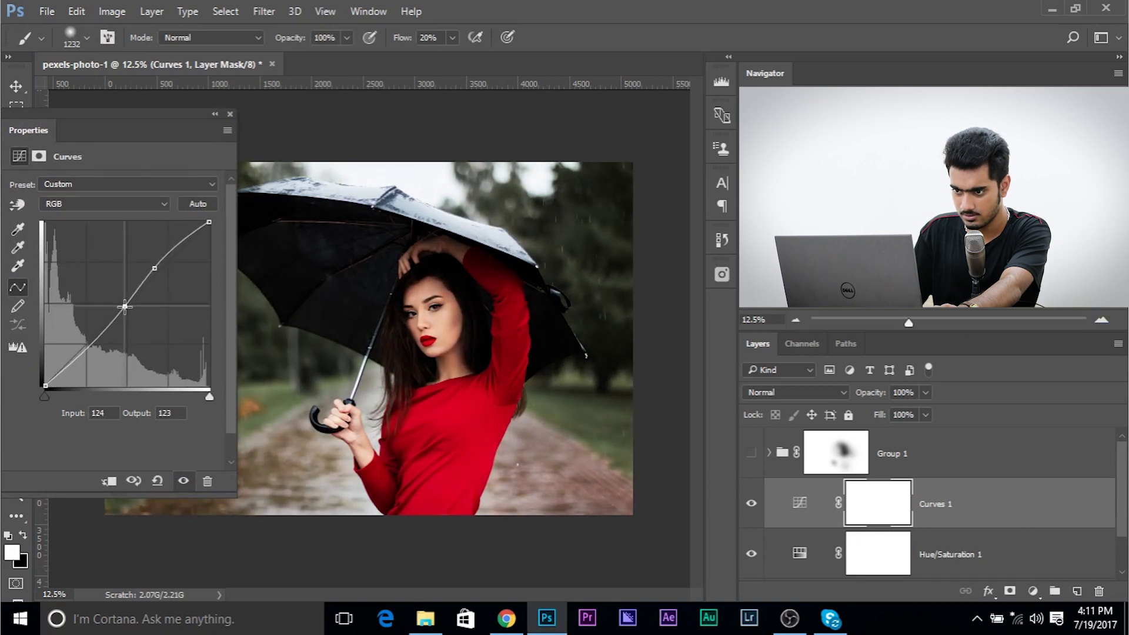
{"action": "left_click", "coordinate": [230, 114]}
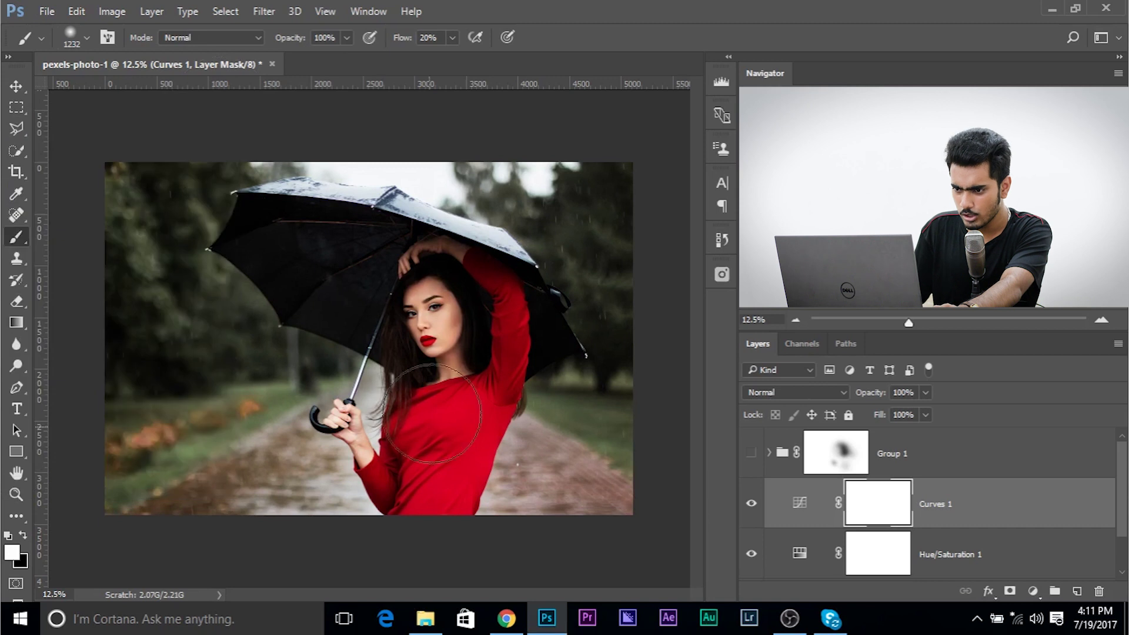
Step: Add a Hue/Saturation 2 layer and lower Reds saturation to -16
{"action": "left_click", "coordinate": [1033, 591]}
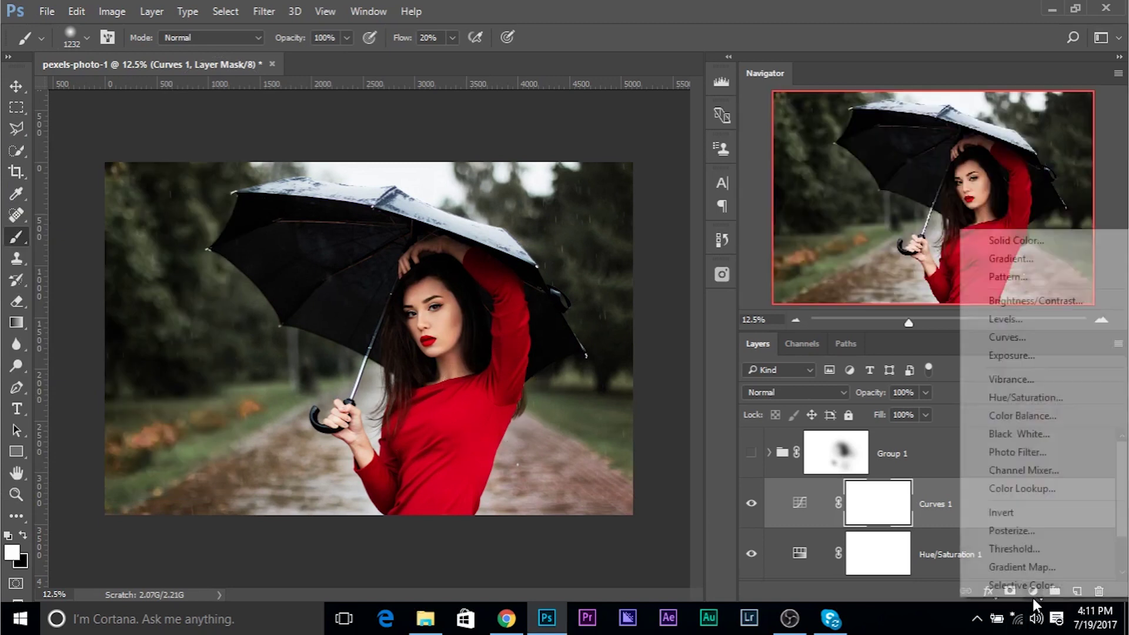
{"action": "left_click", "coordinate": [1033, 397]}
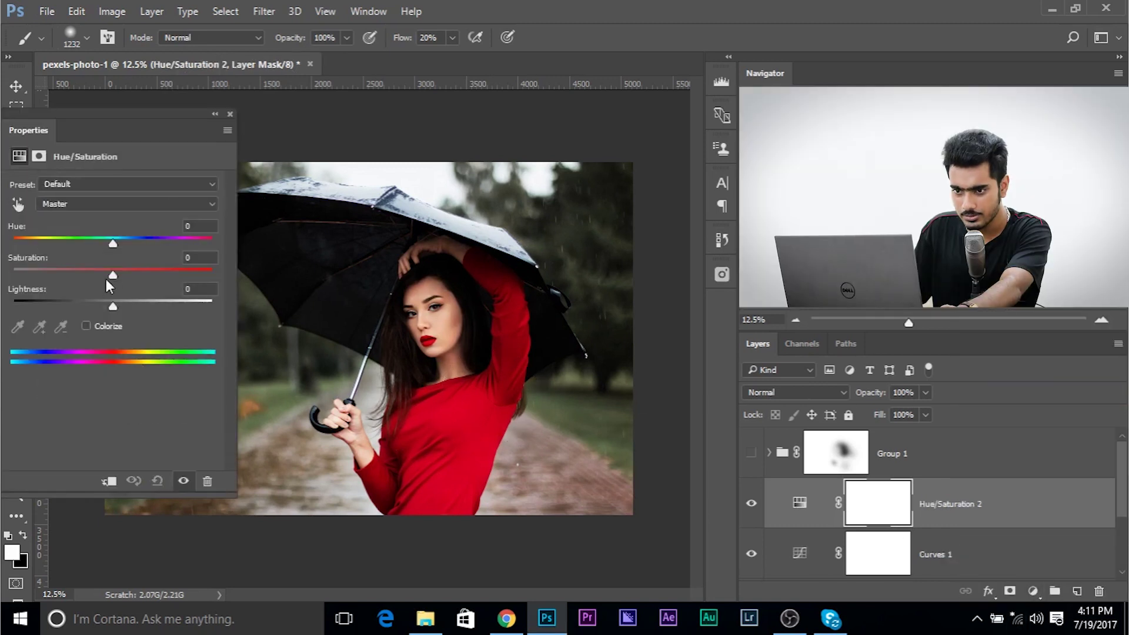
{"action": "left_click", "coordinate": [86, 203]}
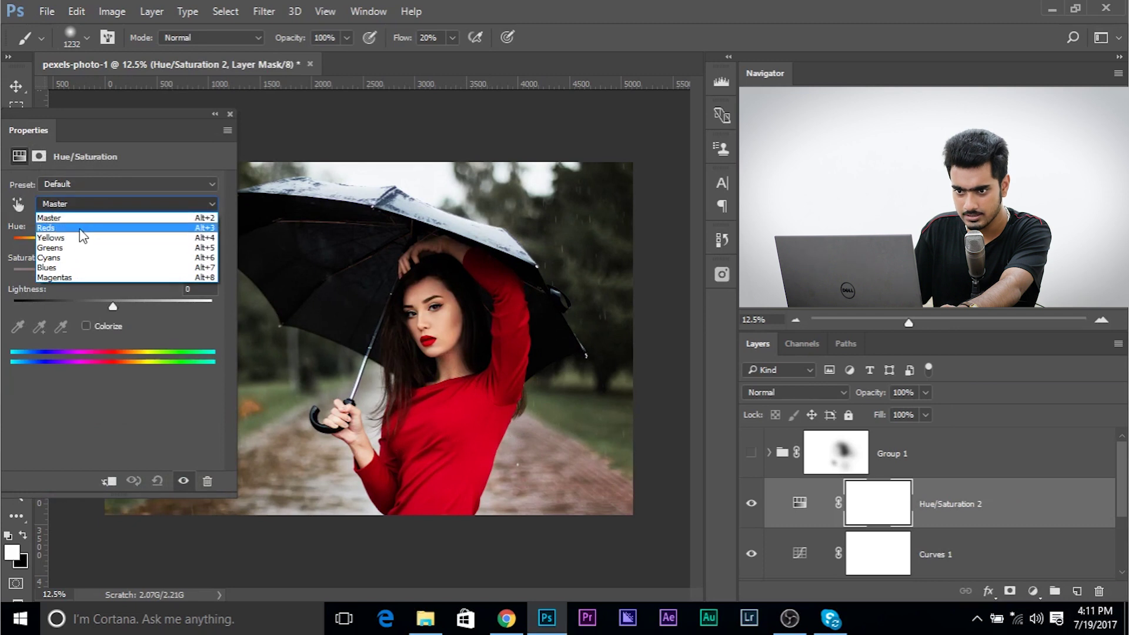
{"action": "left_click", "coordinate": [79, 229]}
{"action": "left_click_drag", "start_coordinate": [113, 274], "coordinate": [88, 271]}
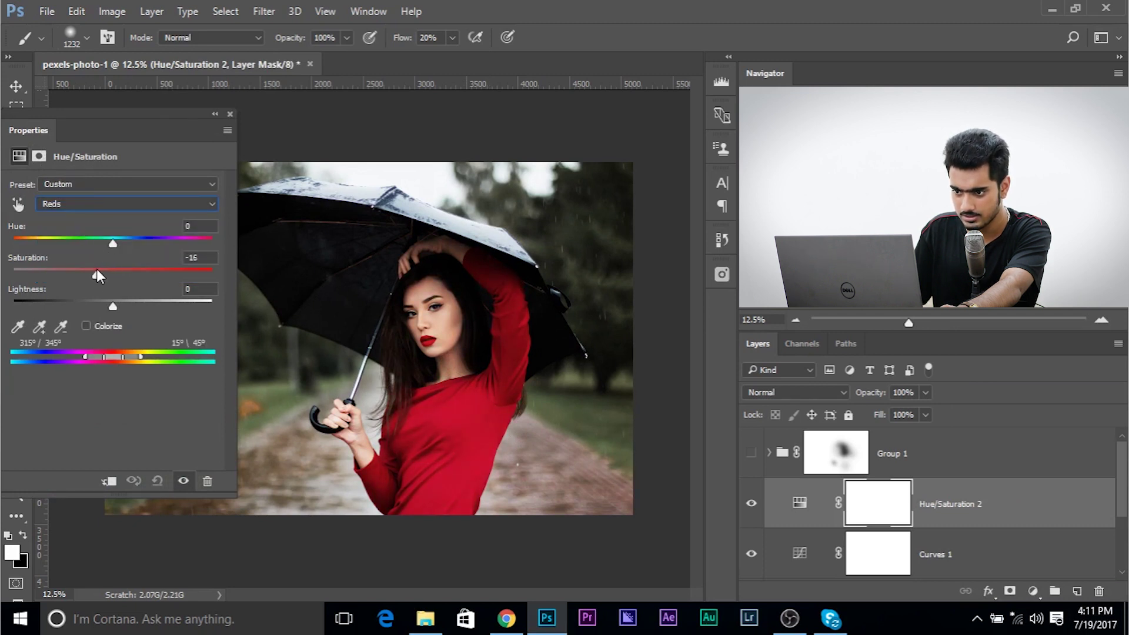
Step: Make Group 1's pink-yellow bokeh texture visible again, then select and expand the group
{"action": "left_click", "coordinate": [230, 114]}
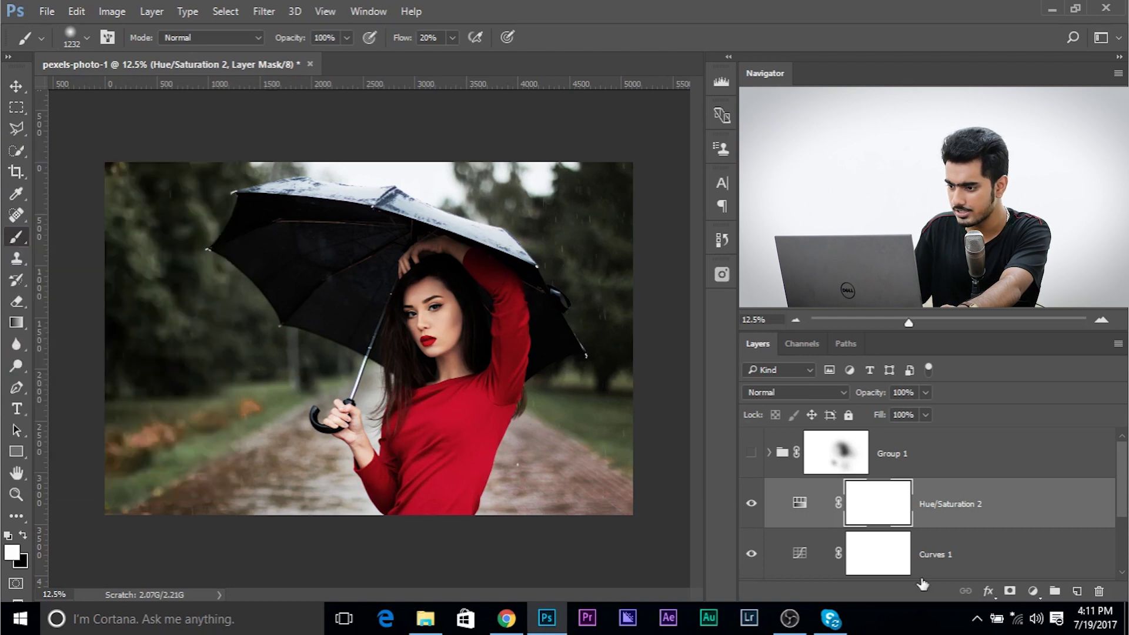
{"action": "left_click", "coordinate": [751, 454]}
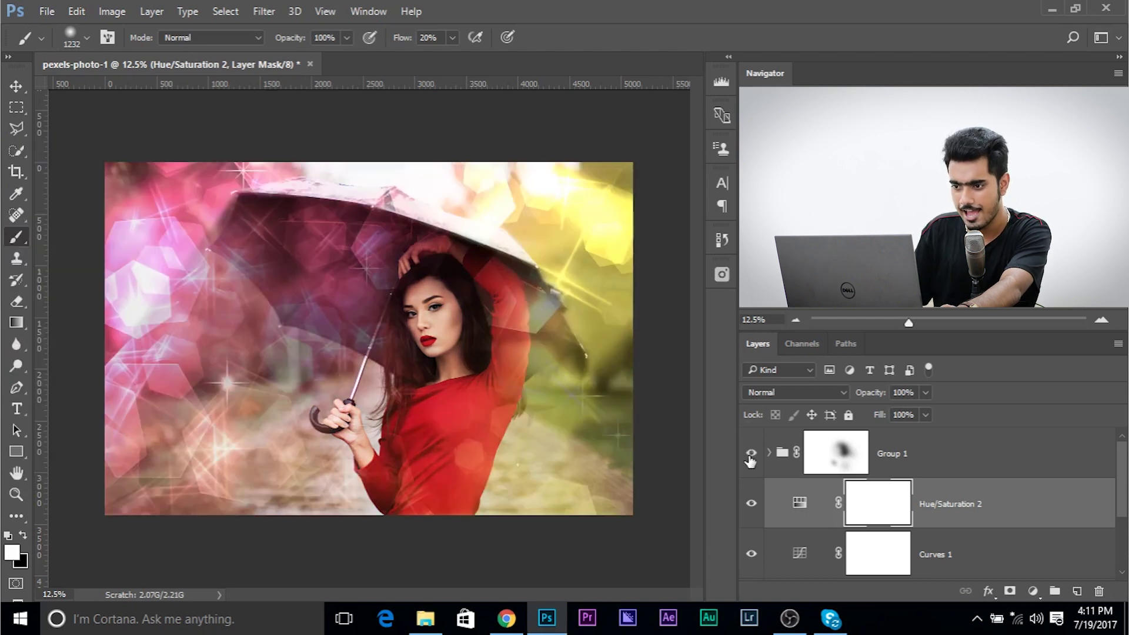
{"action": "left_click", "coordinate": [844, 464]}
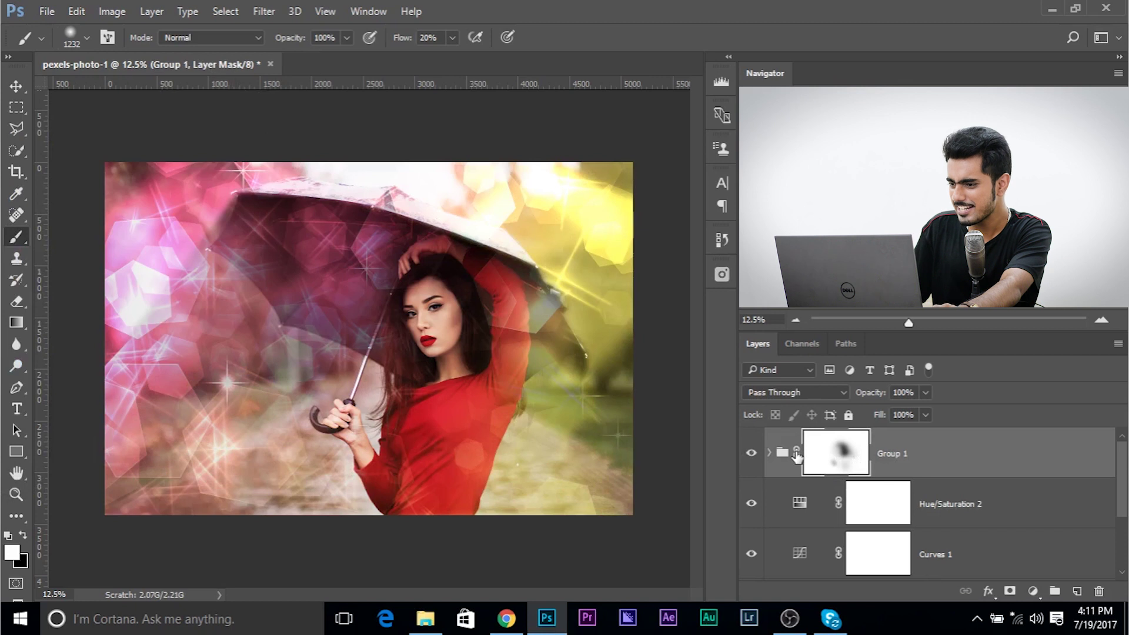
{"action": "left_click", "coordinate": [769, 453]}
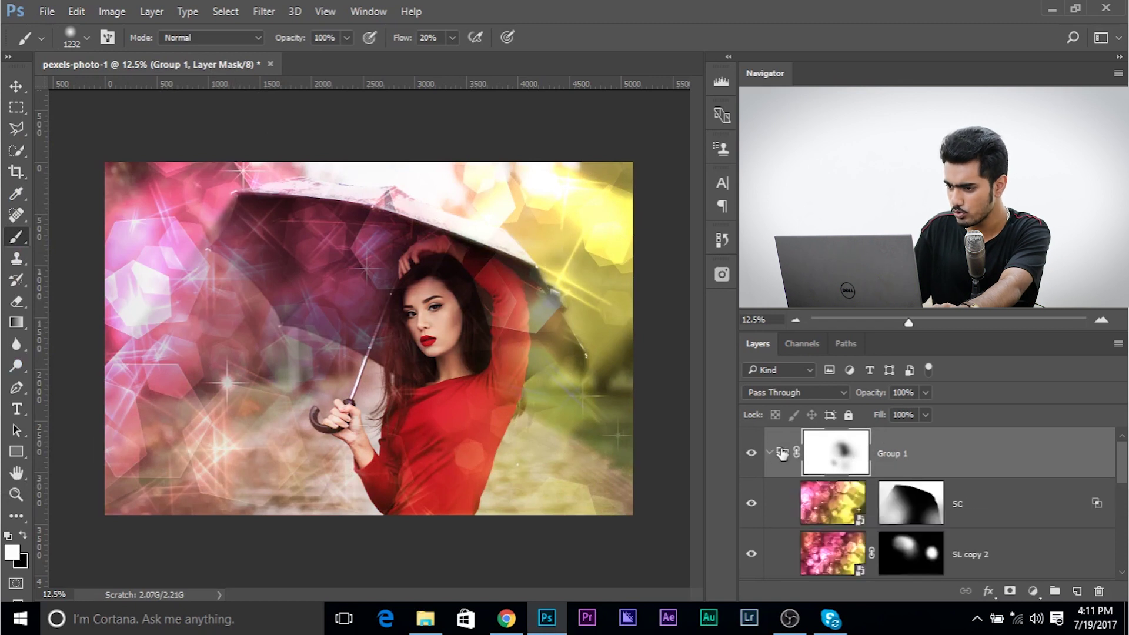
Step: Lower Group 1's opacity to 76% to soften the bokeh overlay
{"action": "left_click", "coordinate": [928, 391]}
{"action": "mouse_move", "coordinate": [894, 409]}
{"action": "left_mouse_down"}
{"action": "mouse_move", "coordinate": [880, 408]}
{"action": "mouse_move", "coordinate": [905, 408]}
{"action": "left_mouse_up"}
{"action": "left_click", "coordinate": [911, 458]}
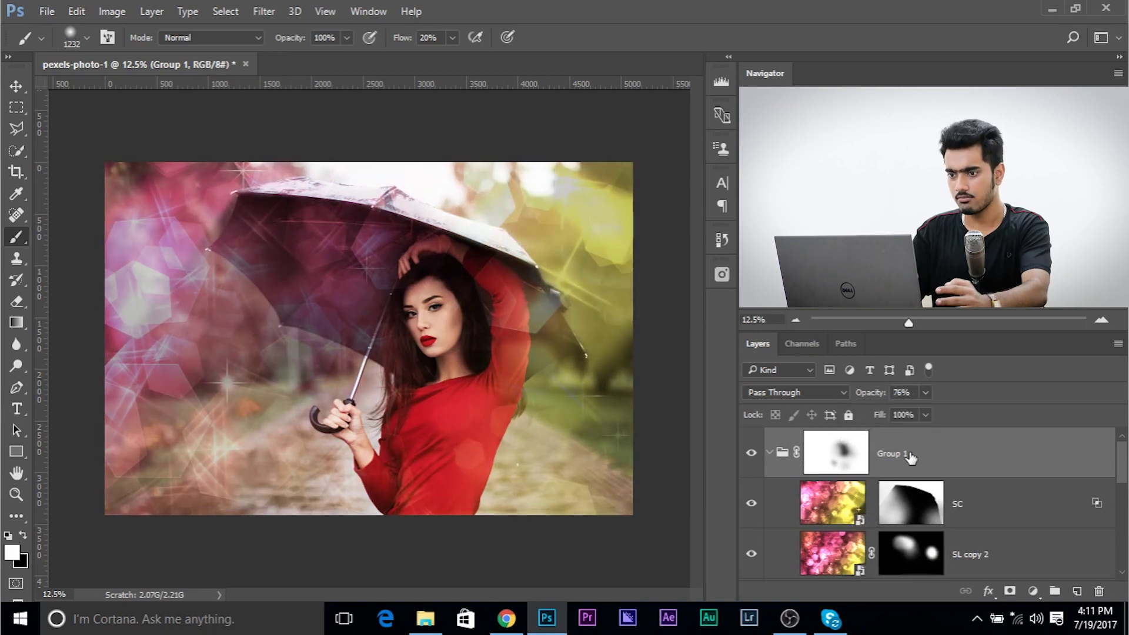